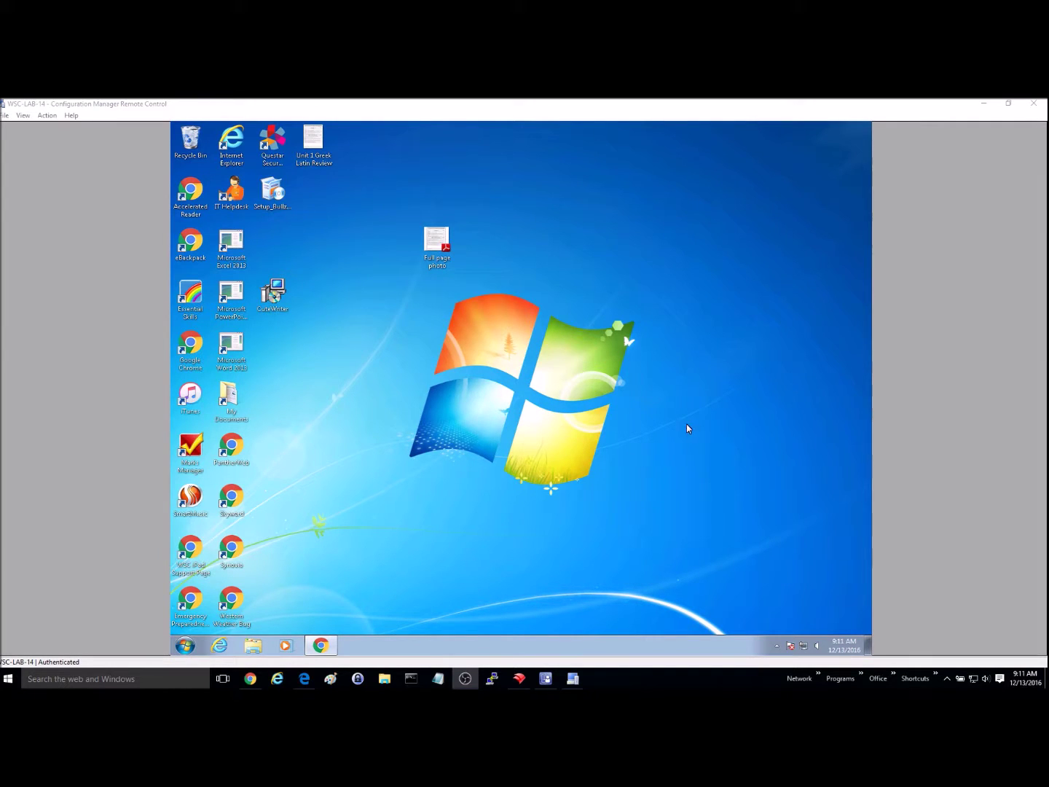
Uninstall SmartMusic from Control Panel's Programs and Features, then close the window
{"action": "left_click", "coordinate": [185, 646]}
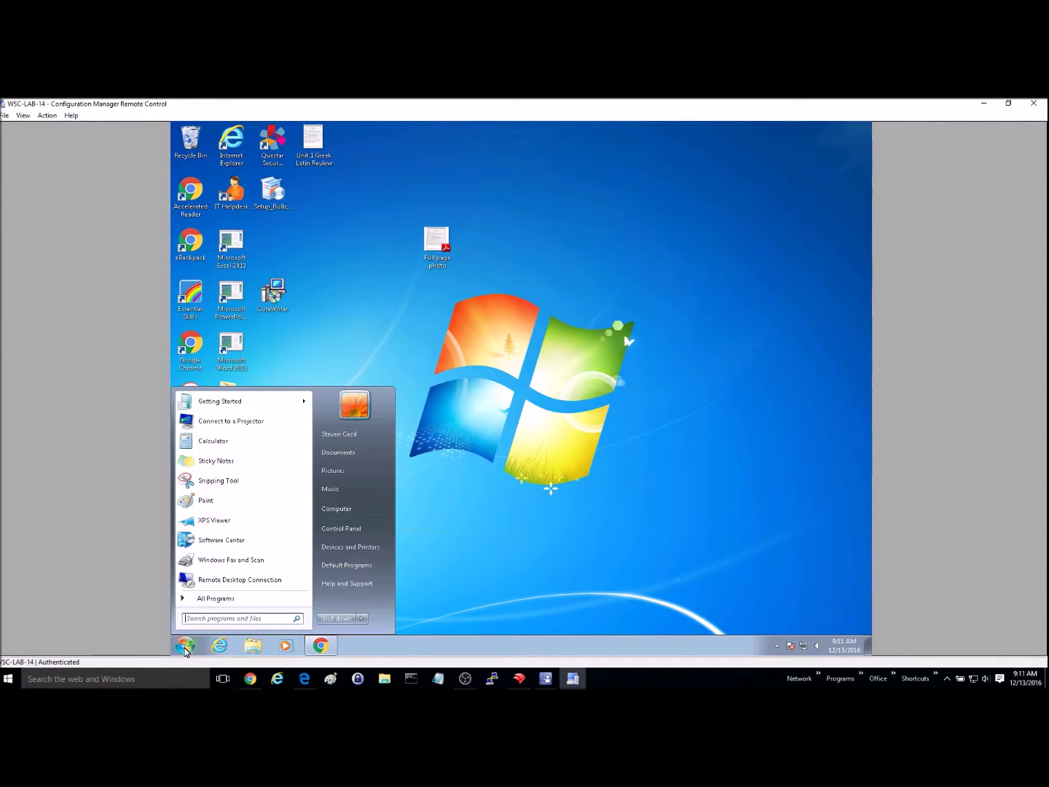
{"action": "left_click", "coordinate": [337, 534]}
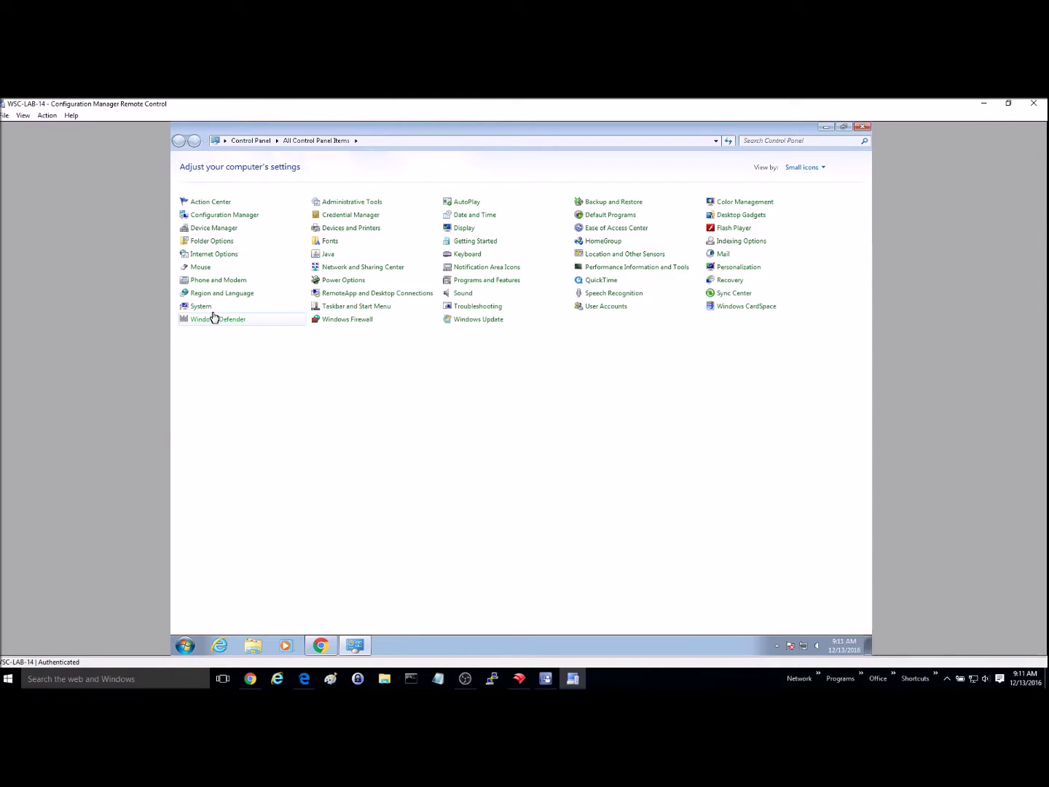
{"action": "left_click", "coordinate": [475, 281]}
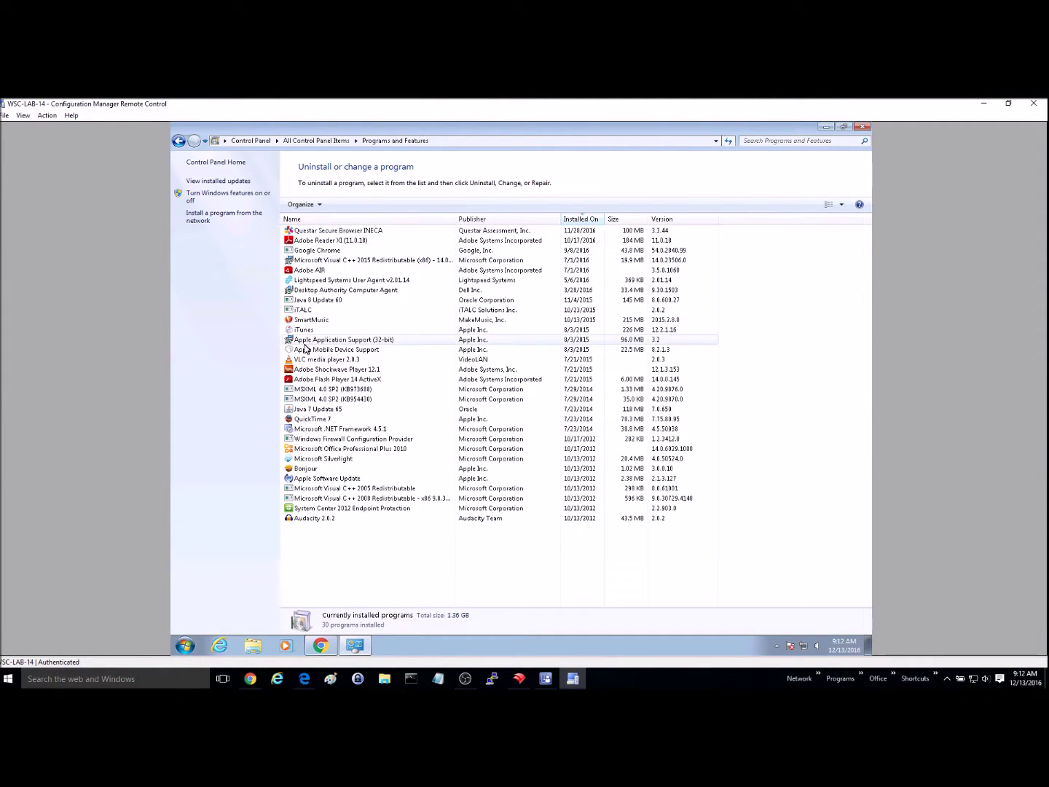
{"action": "right_click", "coordinate": [310, 322]}
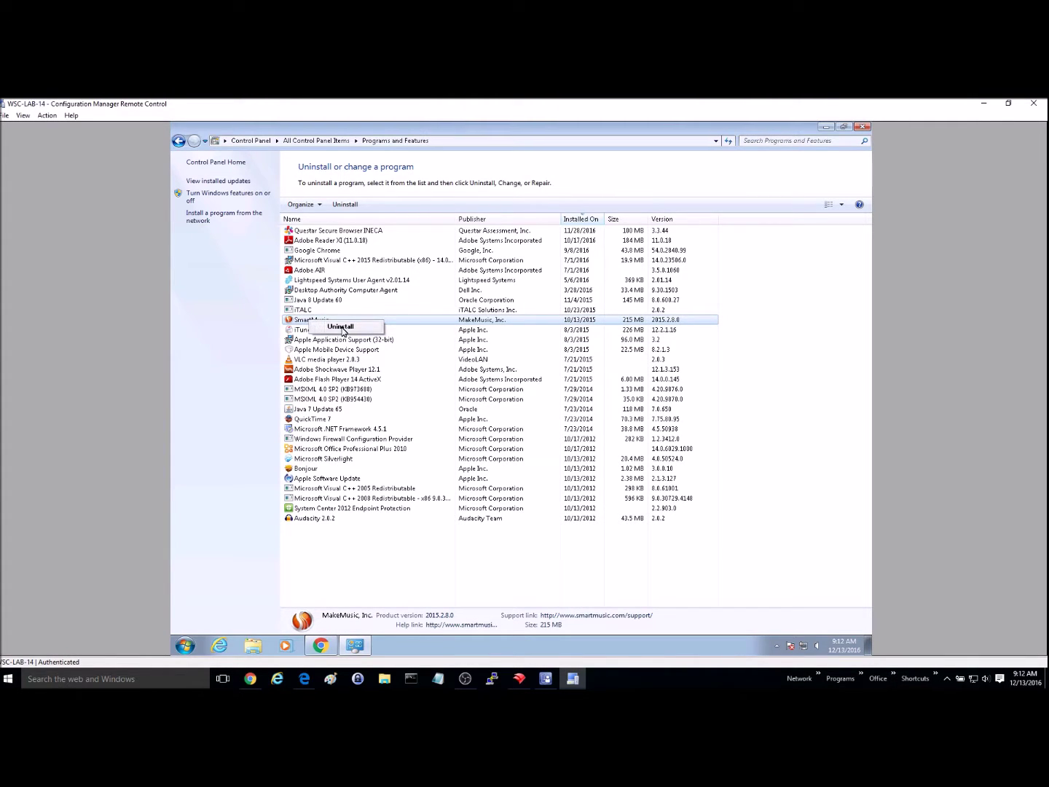
{"action": "left_click", "coordinate": [341, 327]}
{"action": "left_click", "coordinate": [572, 382]}
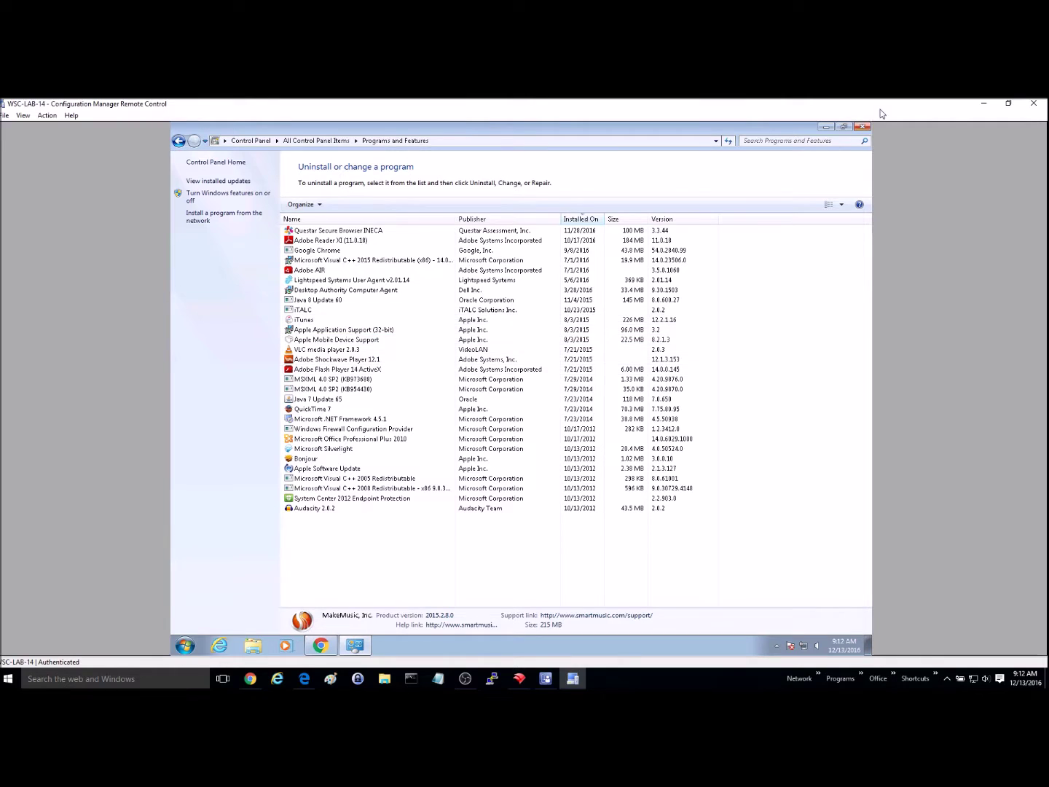
{"action": "left_click", "coordinate": [861, 127]}
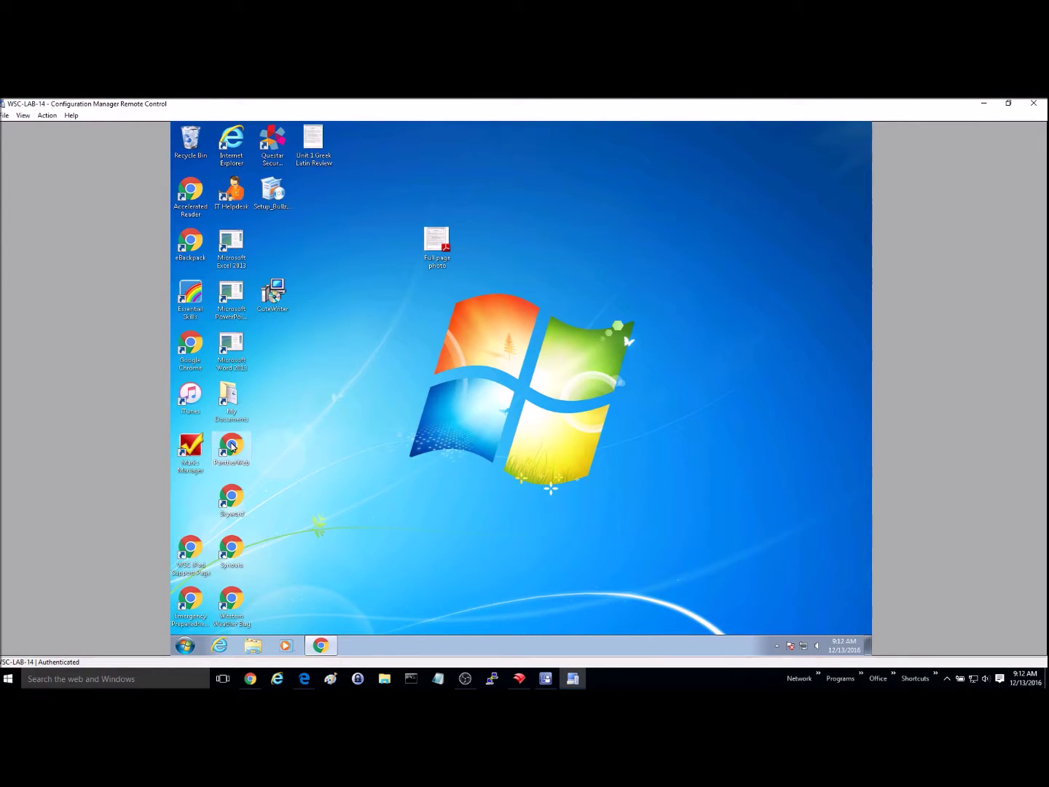
Launch System Configuration by searching for msconfig from the Start menu
{"action": "left_click", "coordinate": [185, 646]}
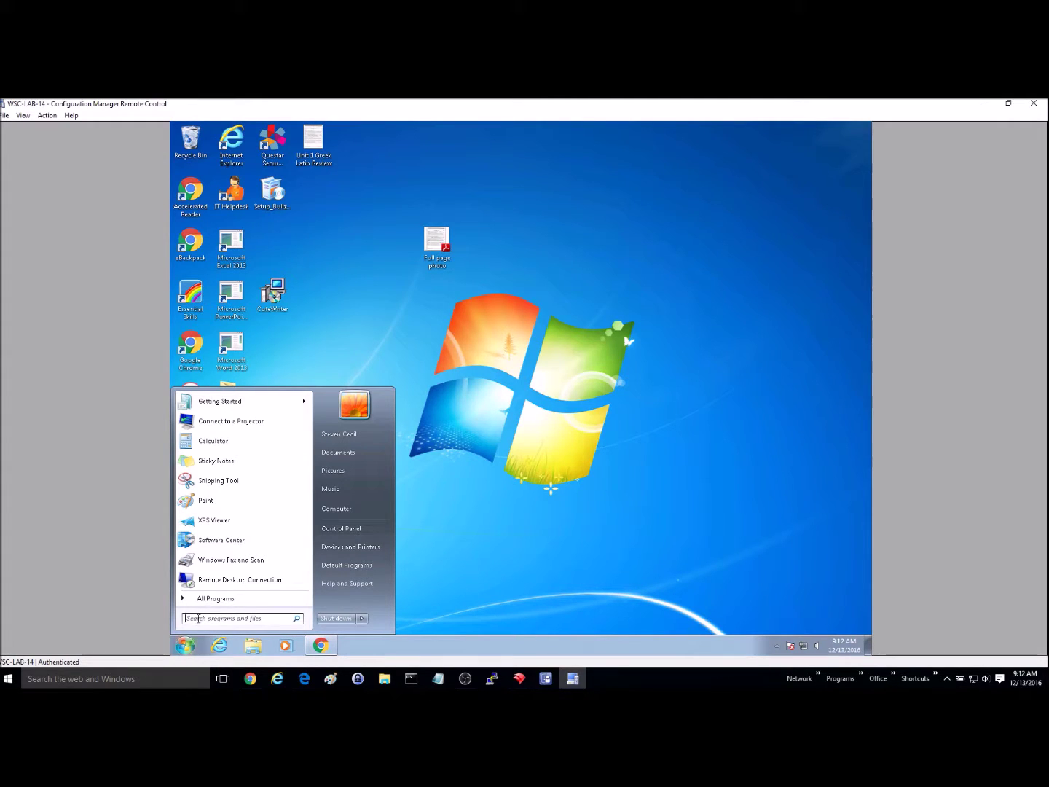
{"action": "left_click", "coordinate": [195, 618]}
{"action": "type", "text": "mscon"}
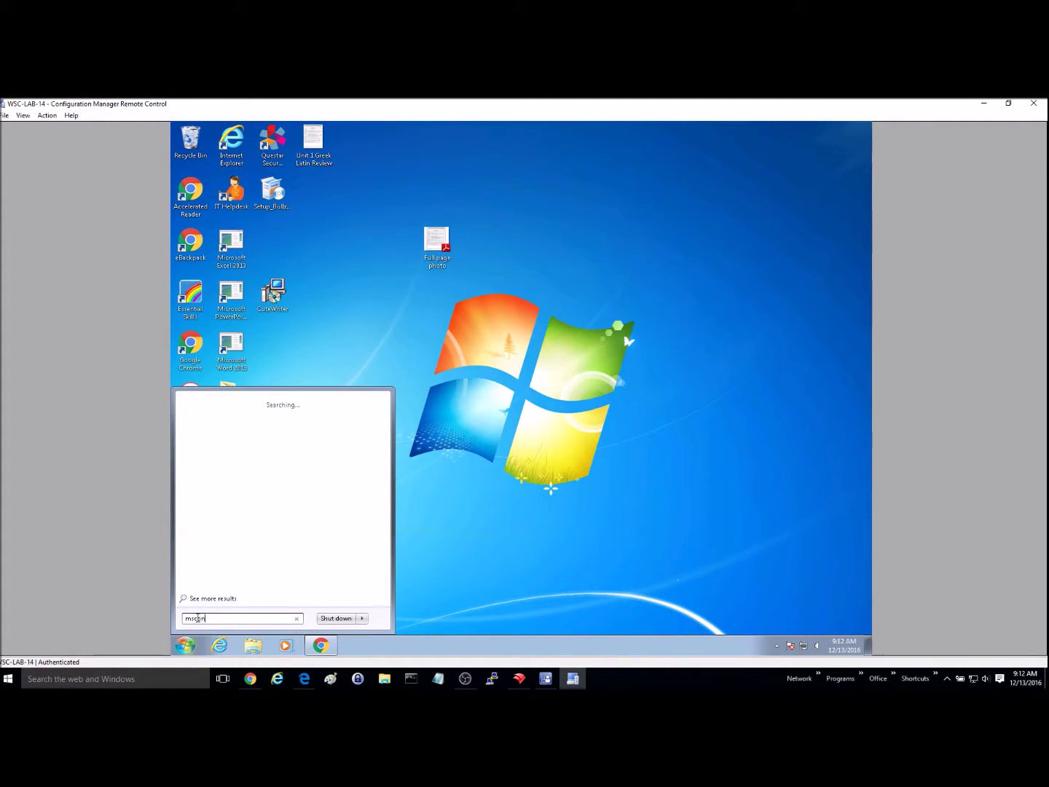
{"action": "type", "text": "fig"}
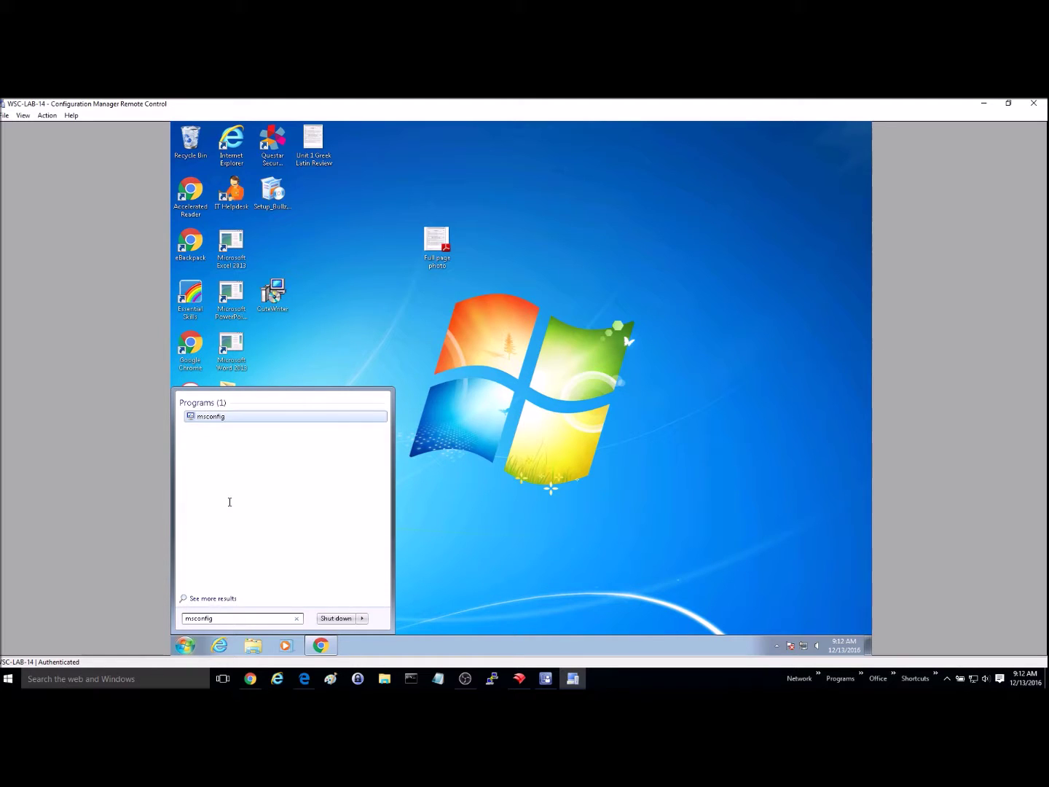
{"action": "left_click", "coordinate": [214, 418]}
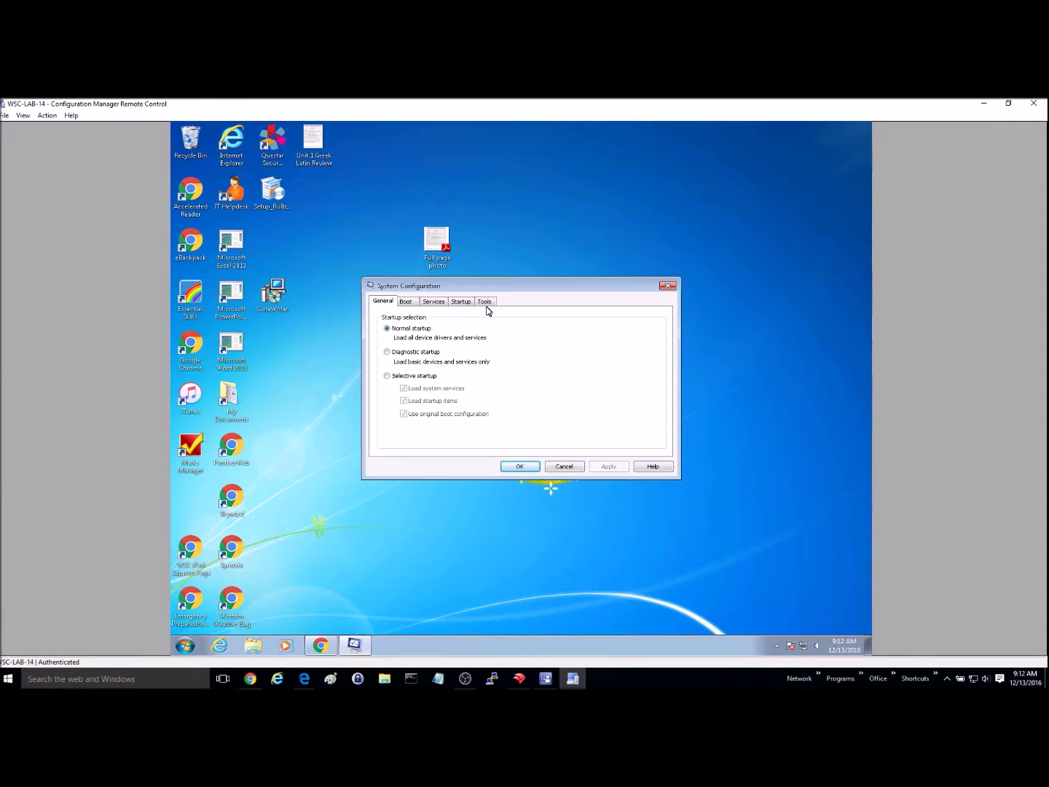
Disable the iTunes, QuickTime and Microsoft Office 2010 startup items, apply, and exit without restarting
{"action": "left_click", "coordinate": [460, 301]}
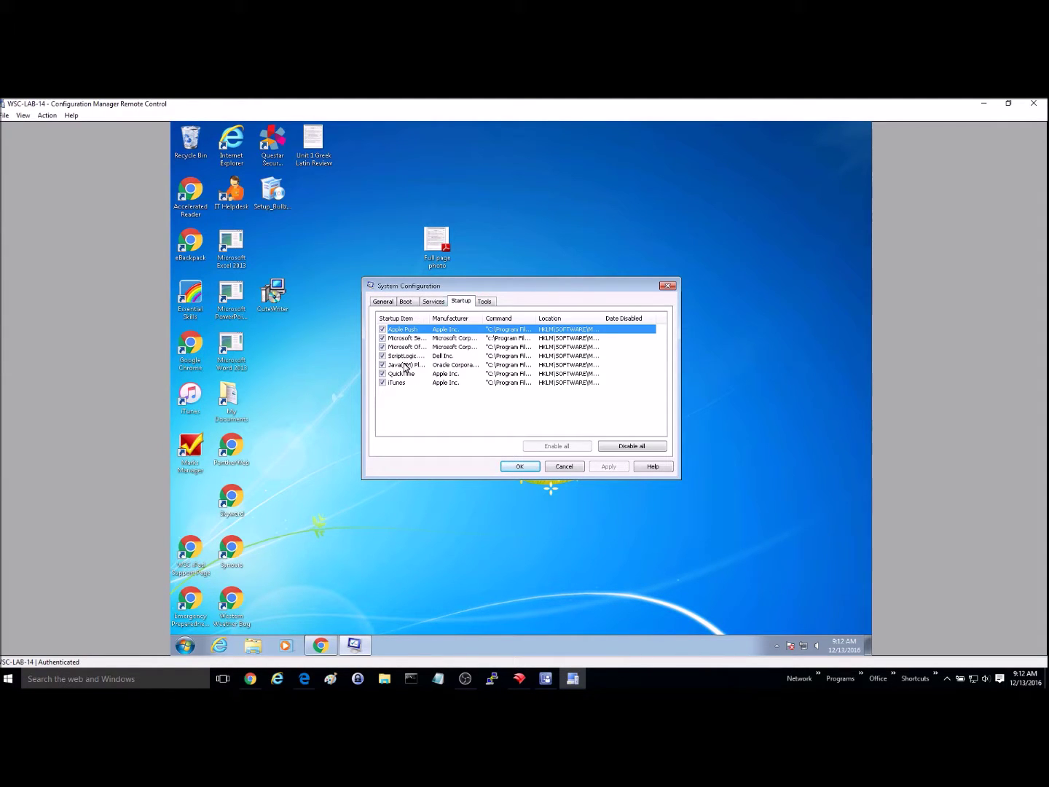
{"action": "double_click", "coordinate": [430, 318]}
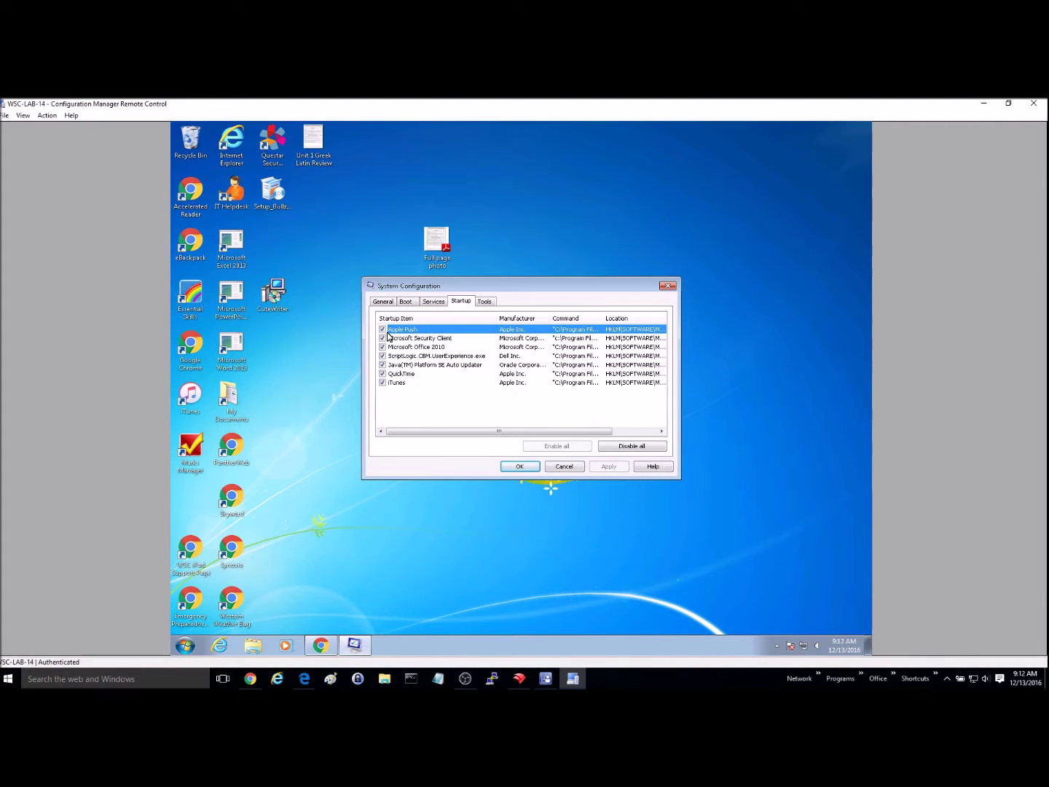
{"action": "left_click", "coordinate": [382, 382]}
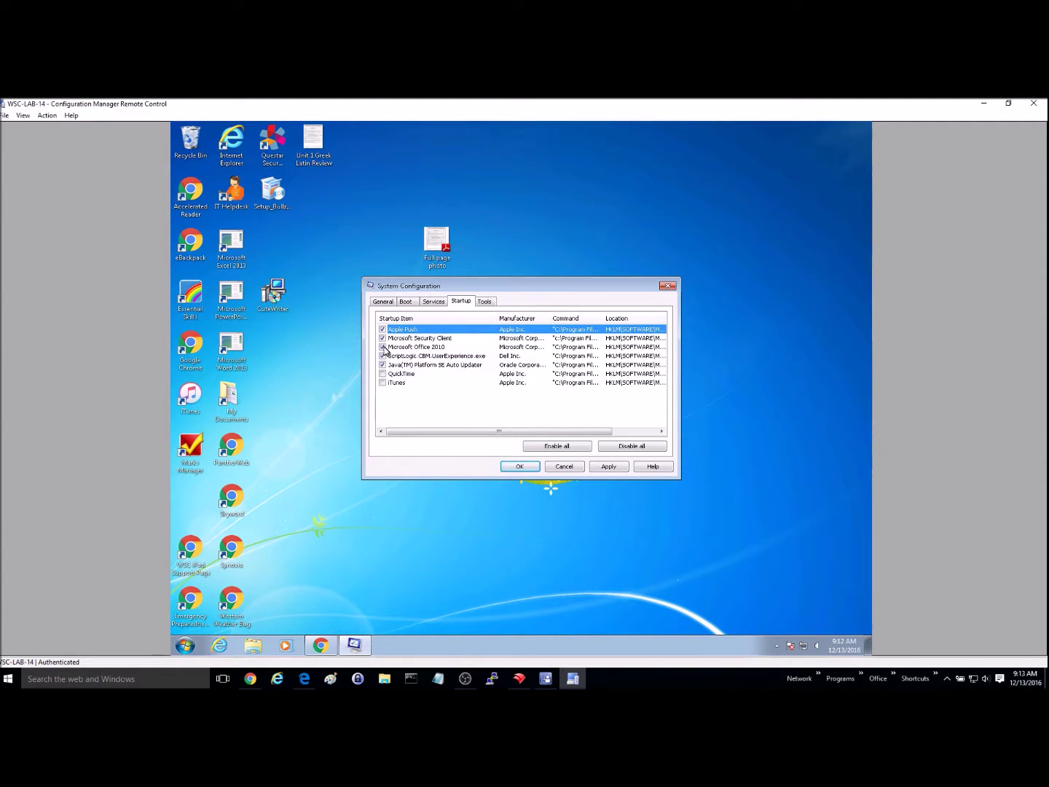
{"action": "left_click", "coordinate": [383, 347]}
{"action": "left_click", "coordinate": [612, 468]}
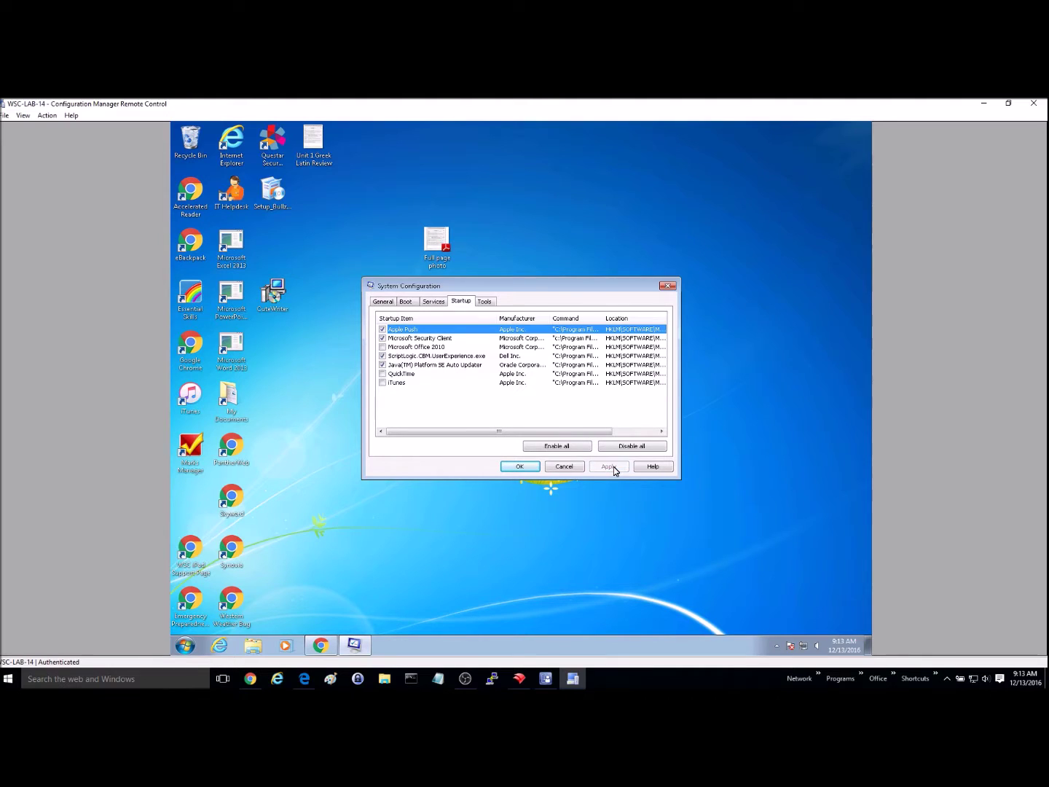
{"action": "left_click", "coordinate": [520, 467]}
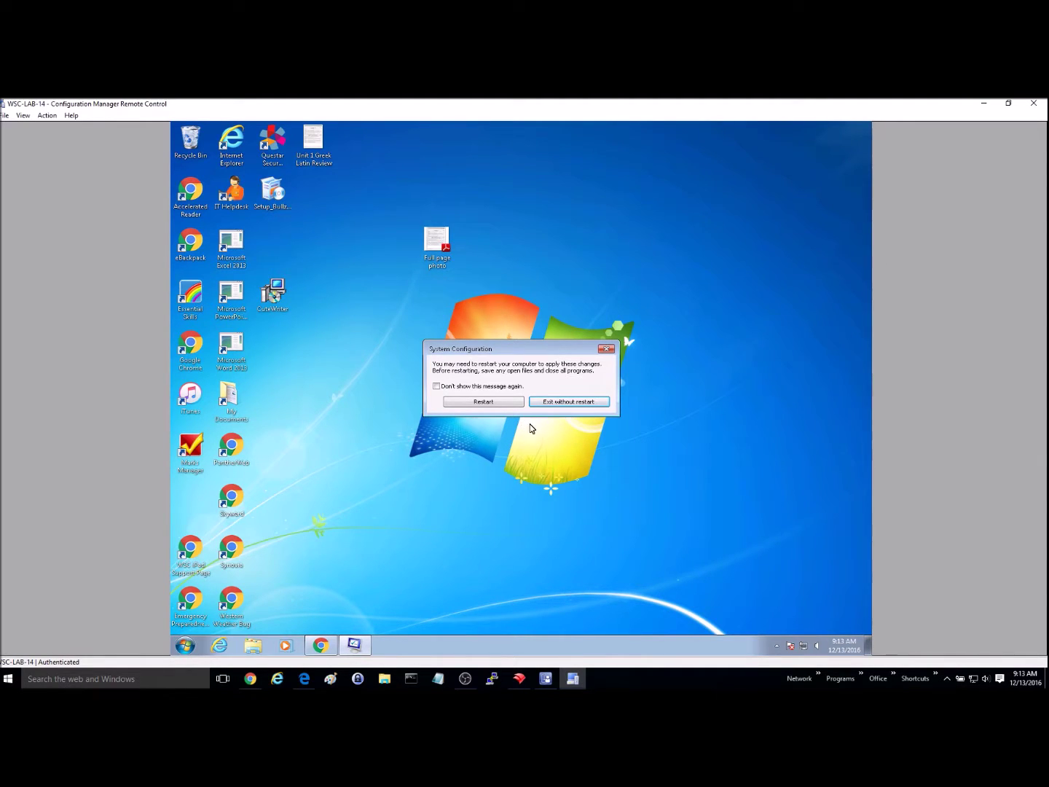
{"action": "left_click", "coordinate": [564, 404]}
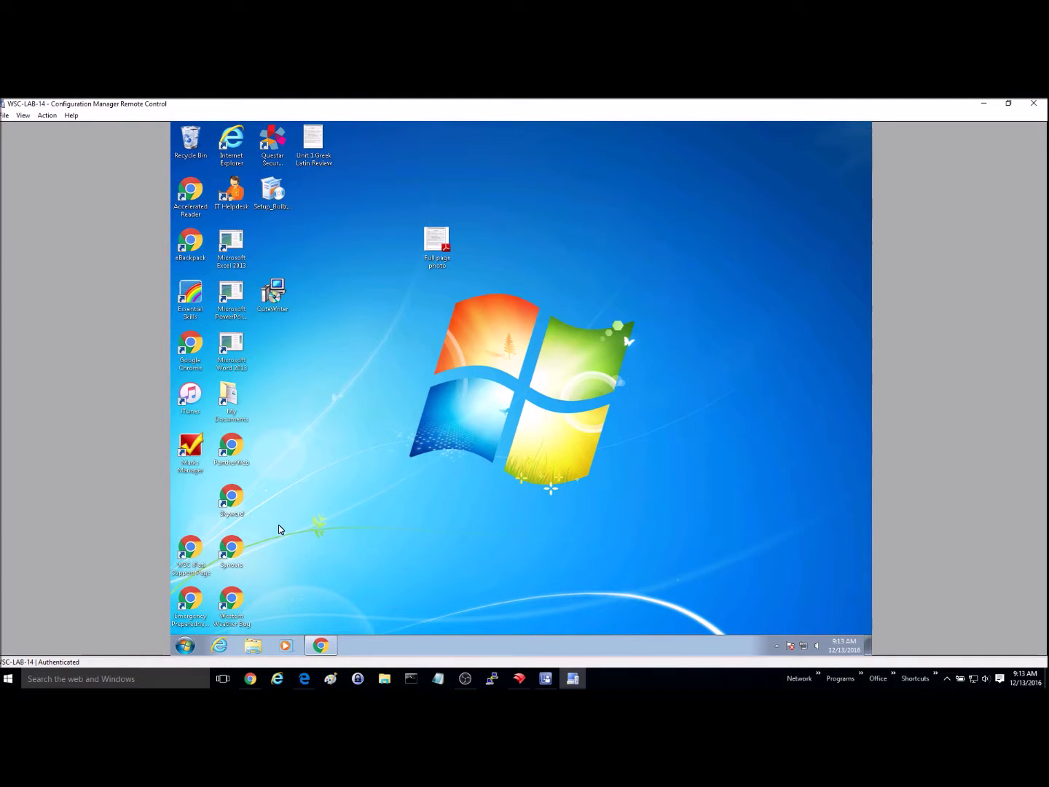
Search Chrome for 'malwarebytes' and open the official Malwarebytes website
{"action": "left_click", "coordinate": [321, 647]}
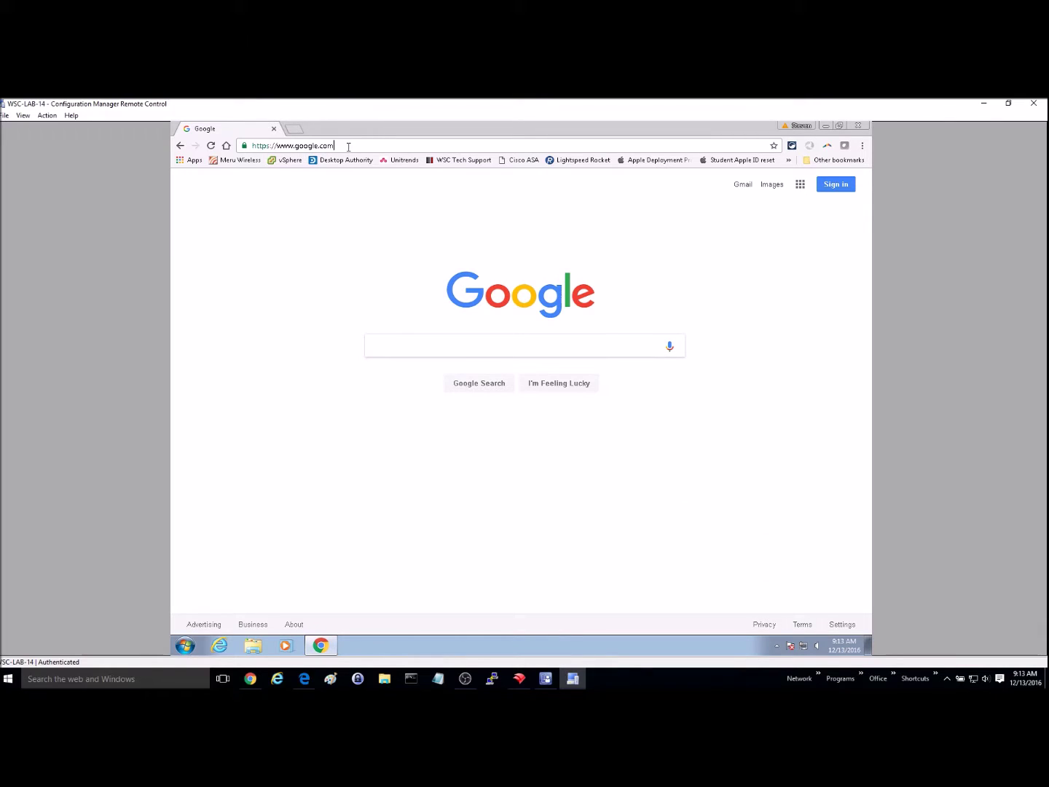
{"action": "left_click", "coordinate": [320, 141]}
{"action": "type", "text": "ma"}
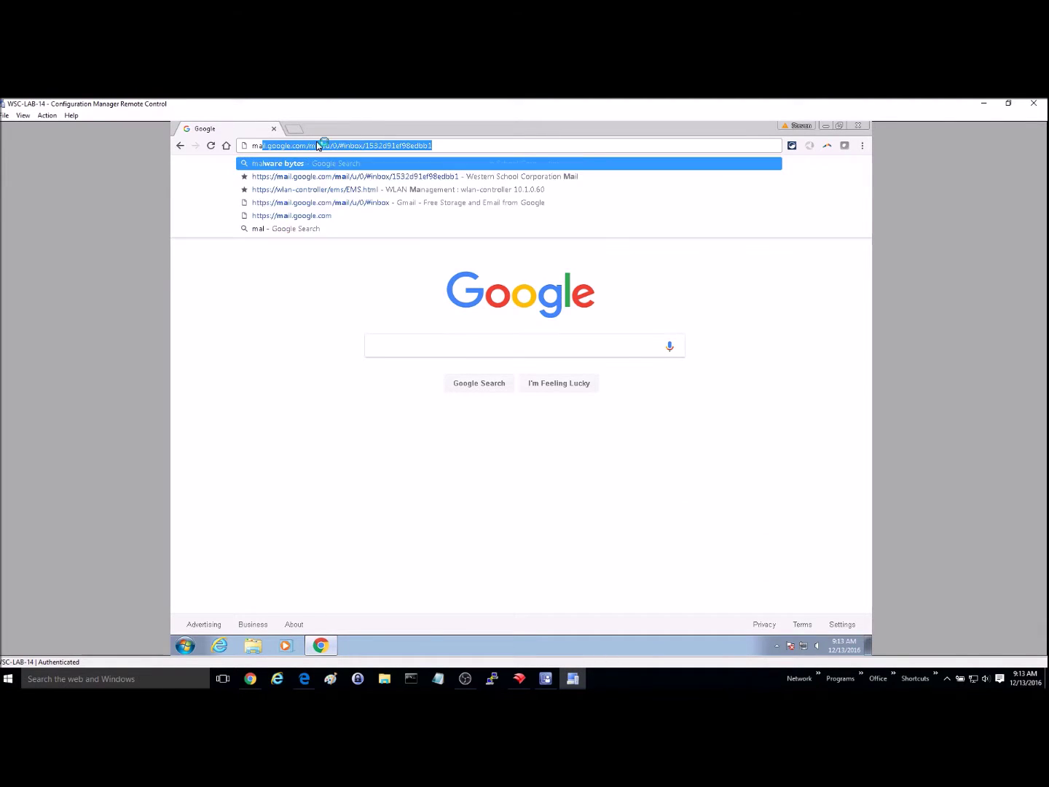
{"action": "type", "text": "lwarebytes"}
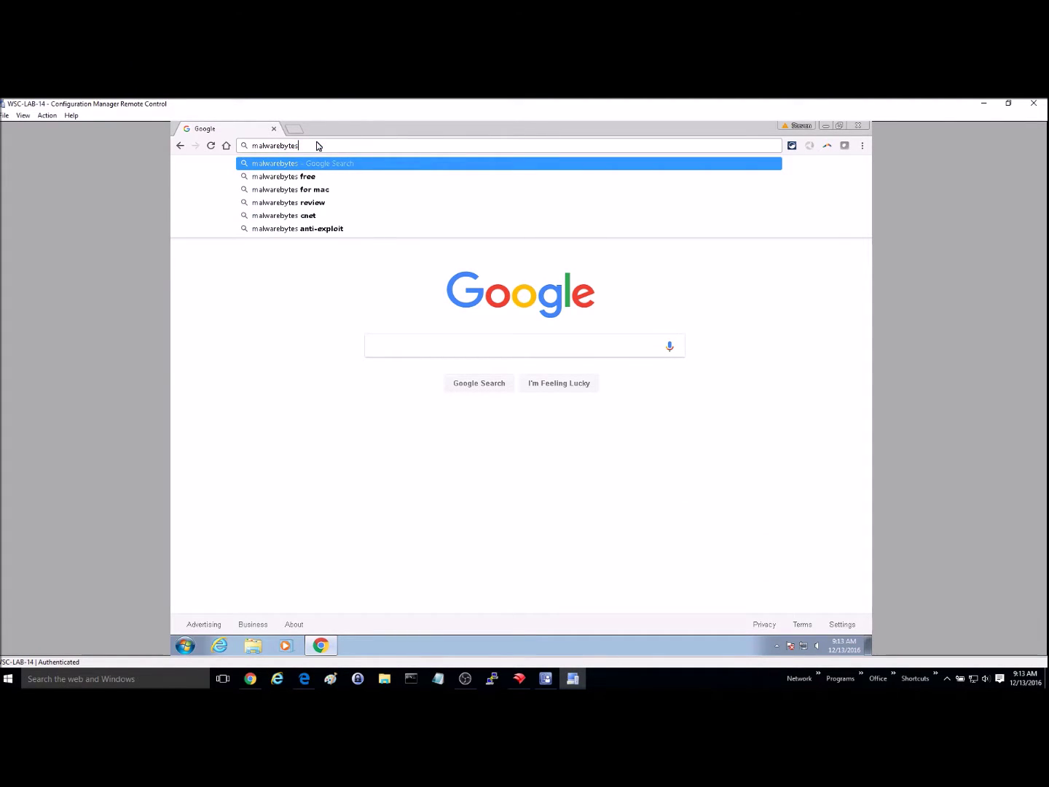
{"action": "key", "text": "Return"}
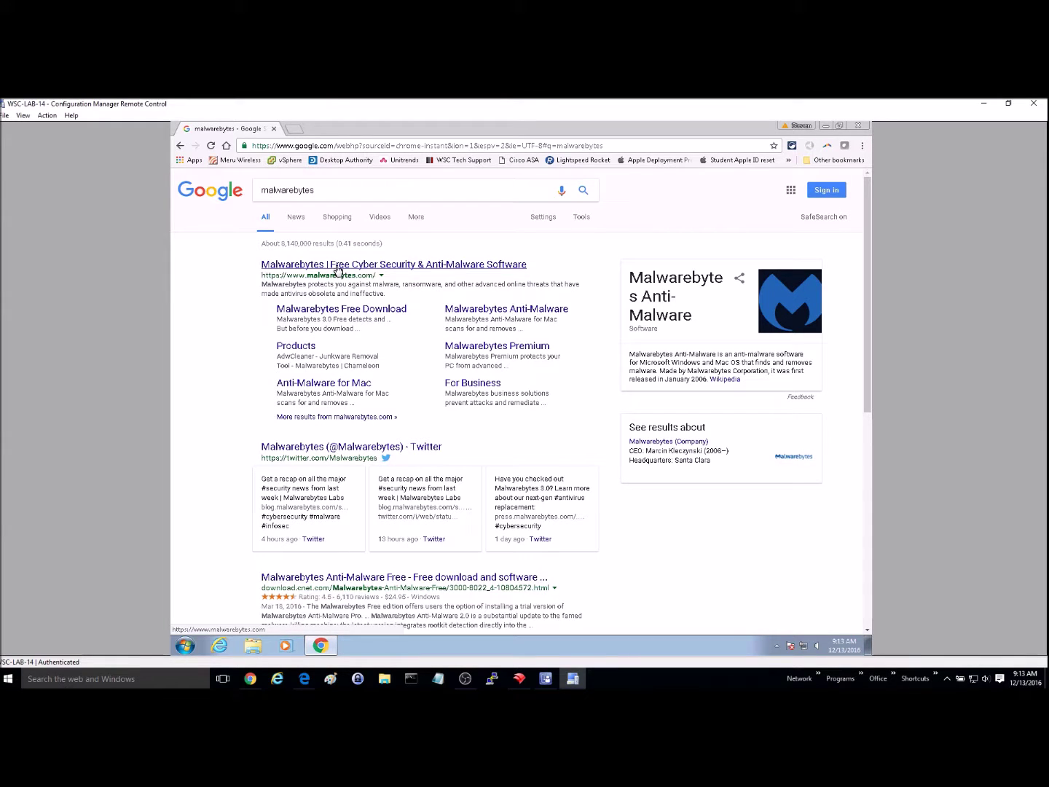
{"action": "left_click", "coordinate": [326, 267]}
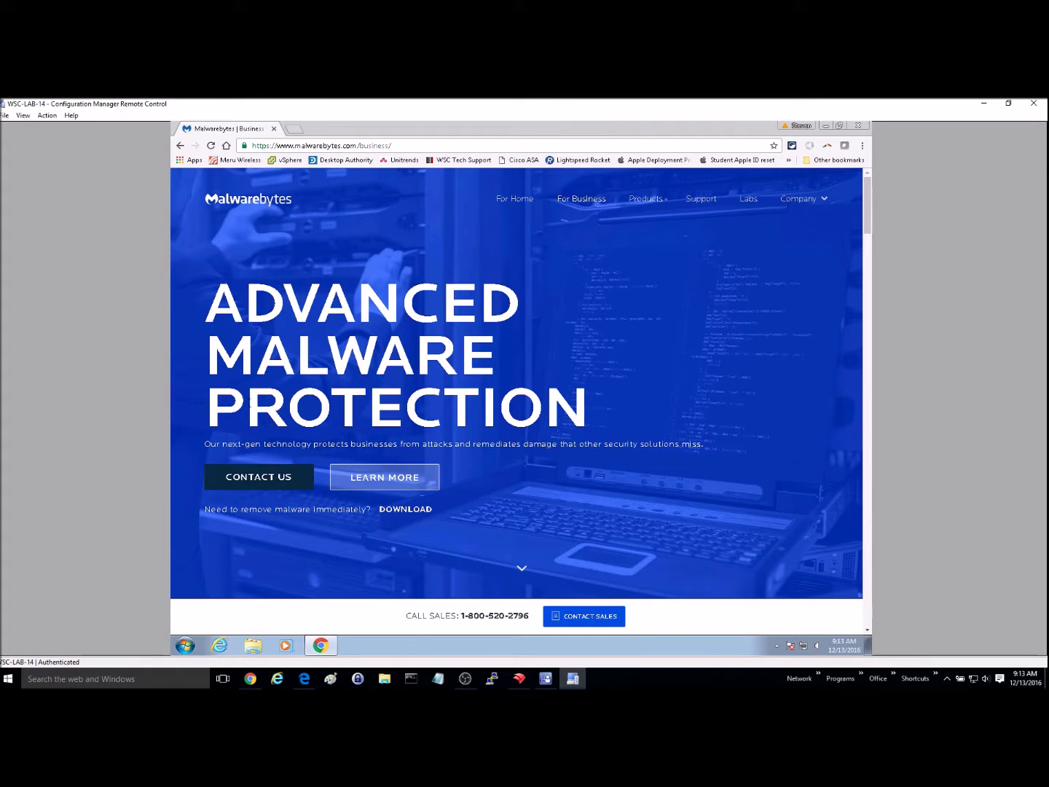
Download the free Malwarebytes 3.0 installer from the For Home page and show it in Downloads
{"action": "scroll", "coordinate": [409, 299], "scroll_direction": "down", "scroll_amount": 3}
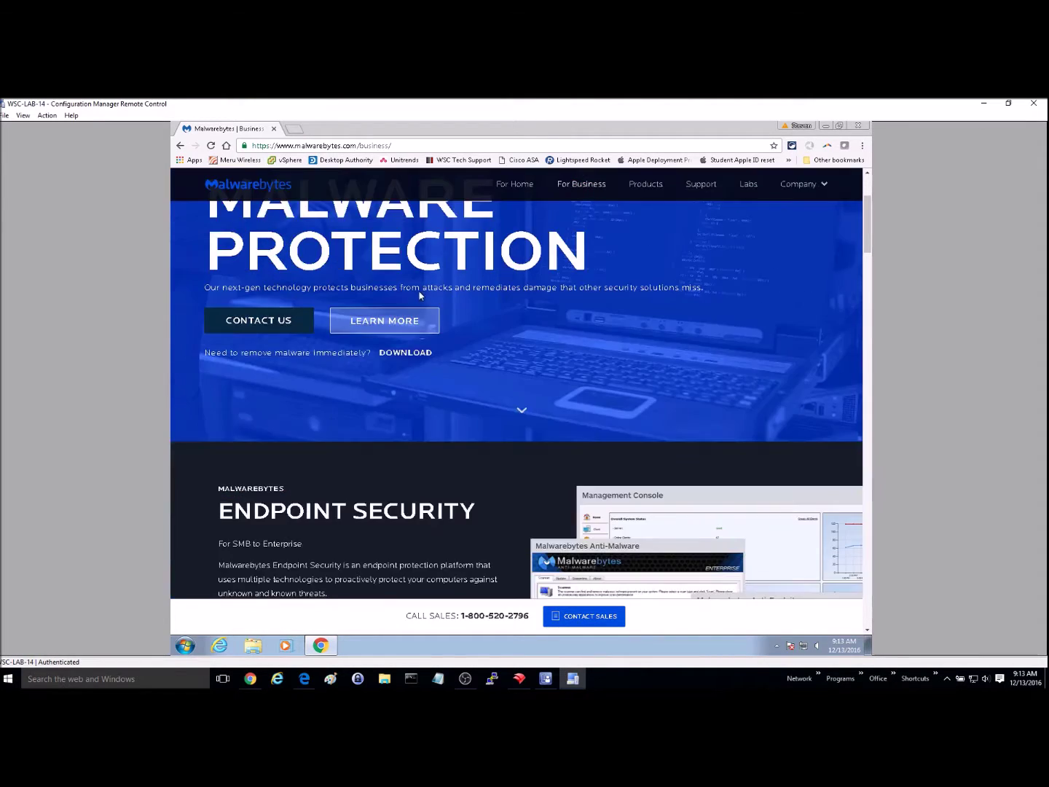
{"action": "left_click", "coordinate": [515, 182]}
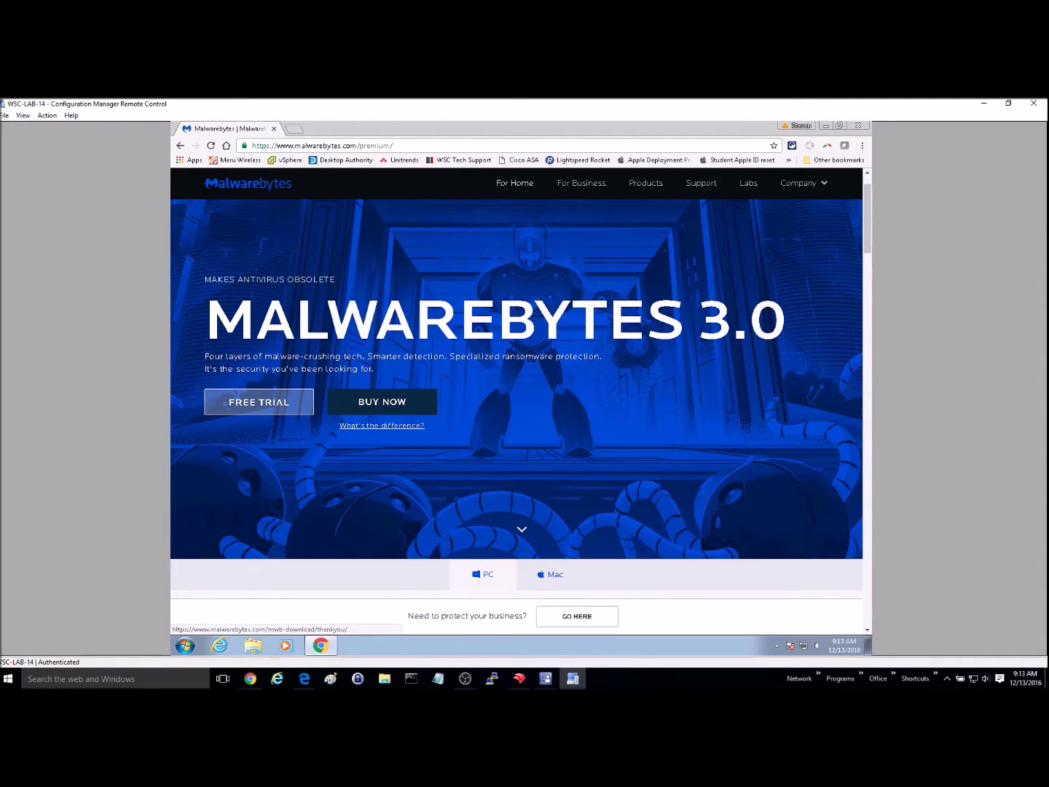
{"action": "scroll", "coordinate": [379, 335], "scroll_direction": "down", "scroll_amount": 6}
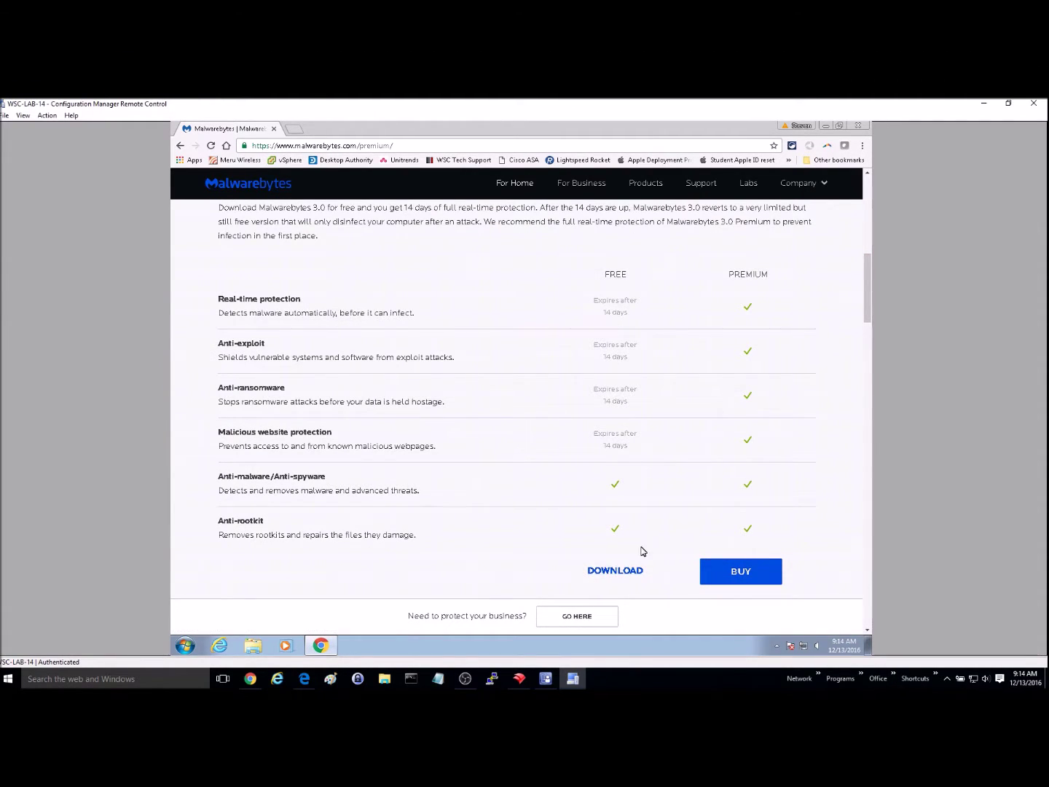
{"action": "left_click", "coordinate": [610, 572]}
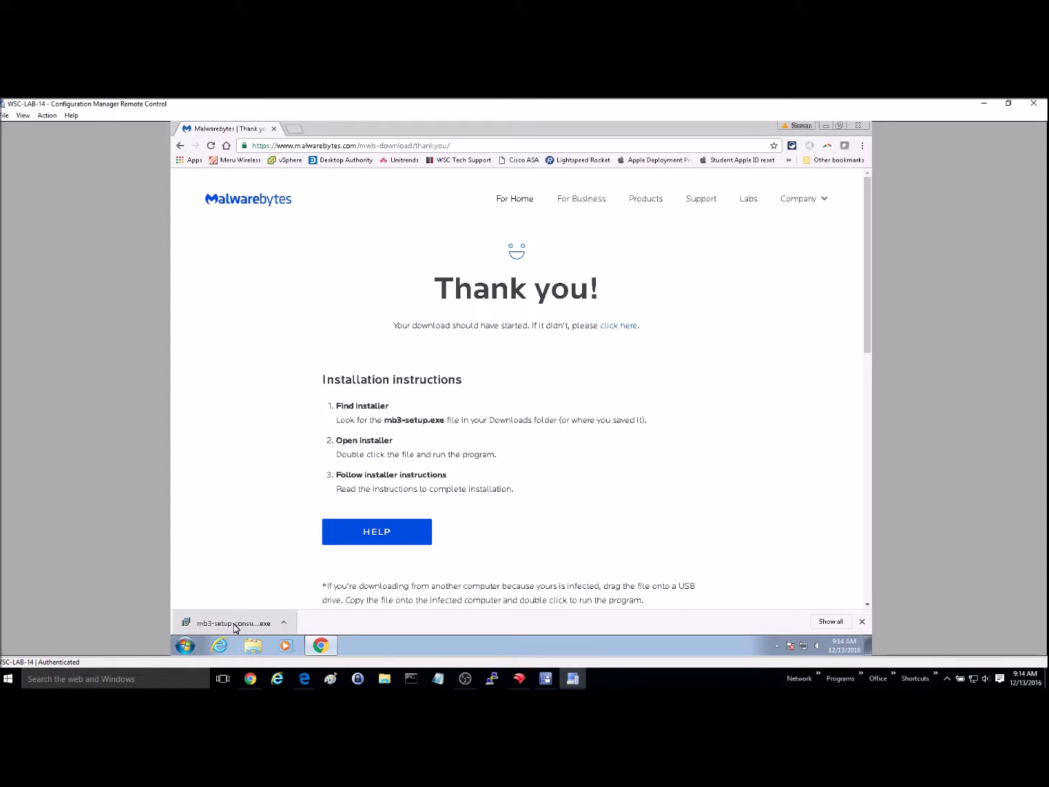
{"action": "left_click", "coordinate": [284, 624]}
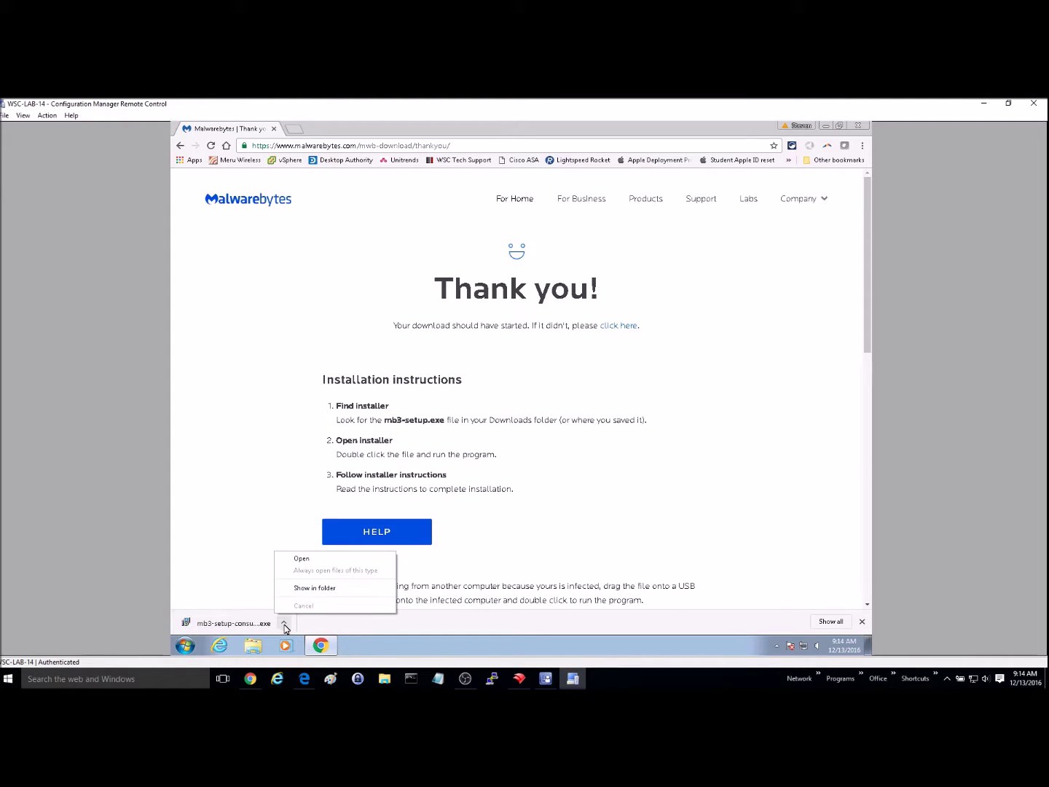
{"action": "left_click", "coordinate": [302, 588]}
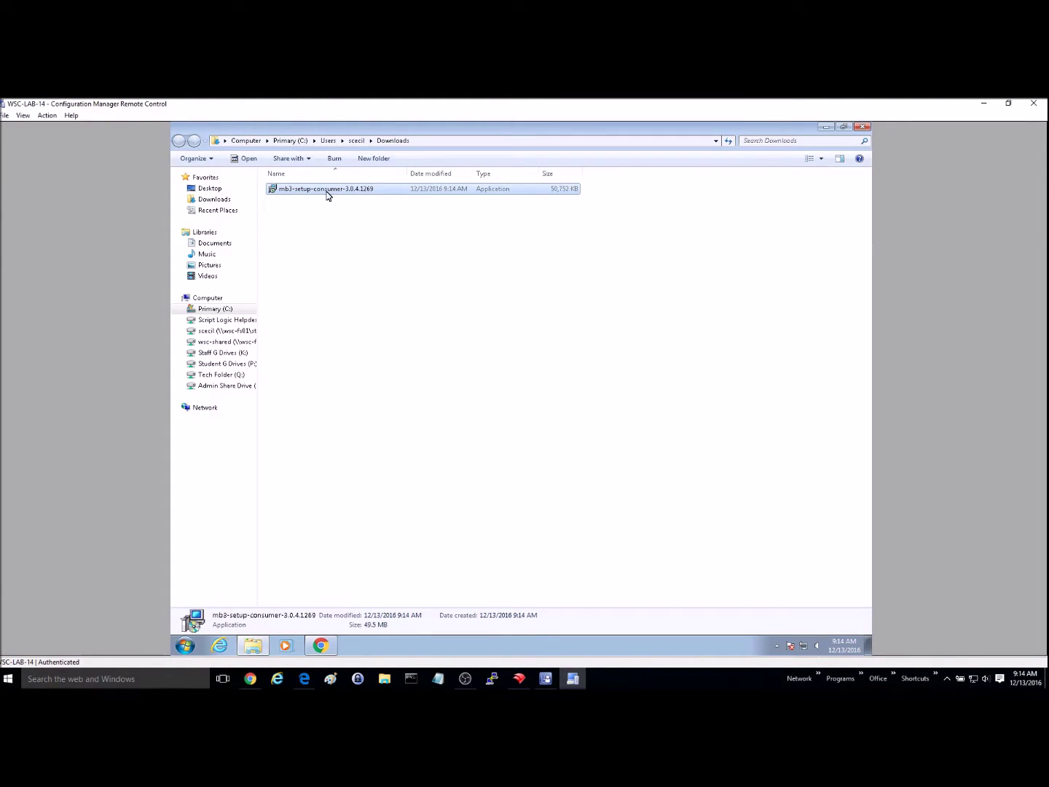
Start the Malwarebytes installer in English and accept the license agreement
{"action": "left_click", "coordinate": [552, 397]}
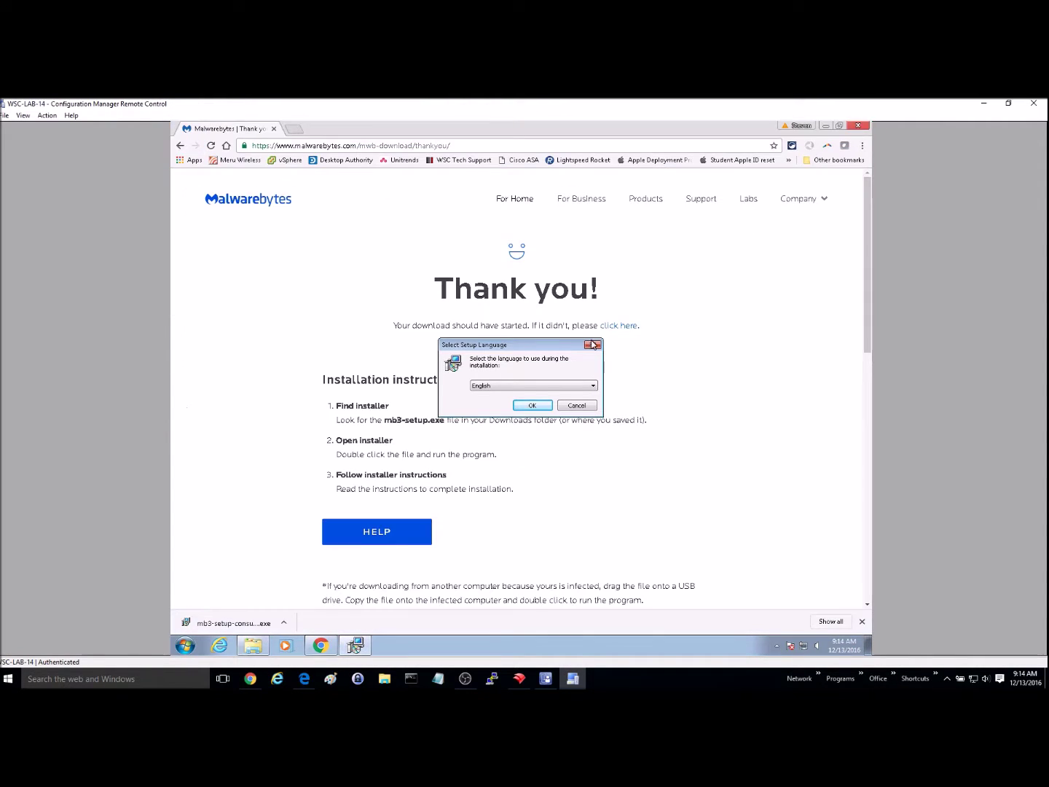
{"action": "left_click", "coordinate": [533, 406]}
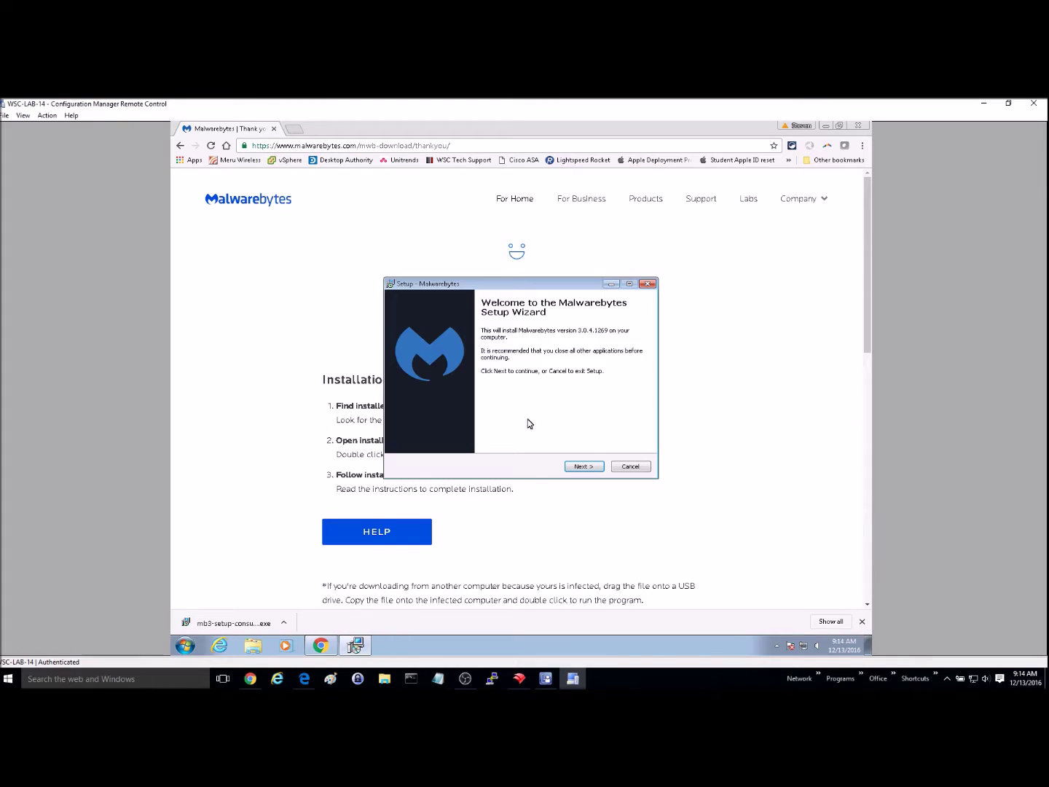
{"action": "left_click", "coordinate": [583, 466]}
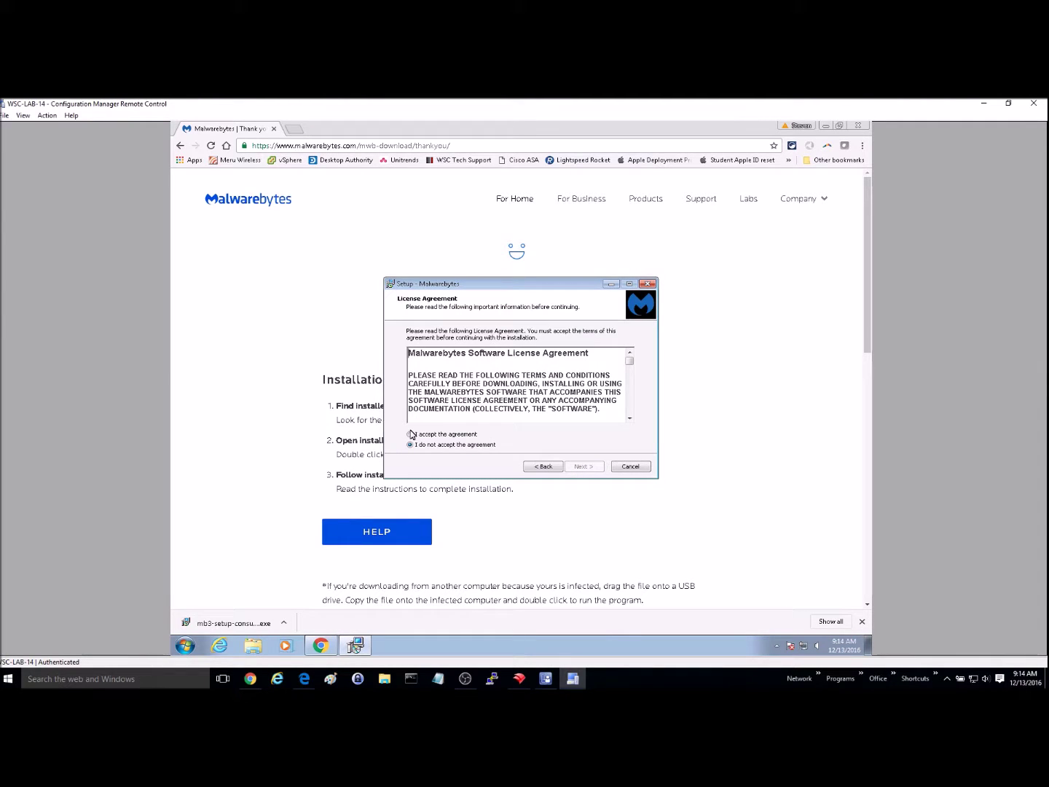
{"action": "left_click", "coordinate": [411, 434]}
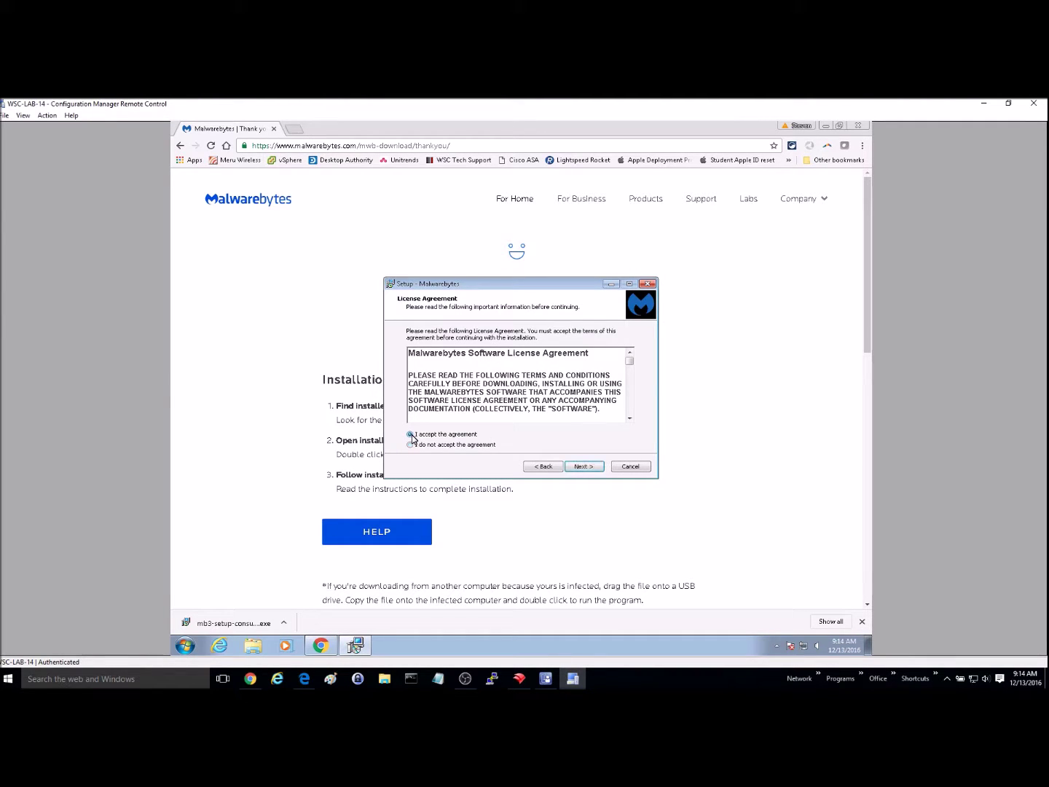
{"action": "left_click", "coordinate": [583, 466]}
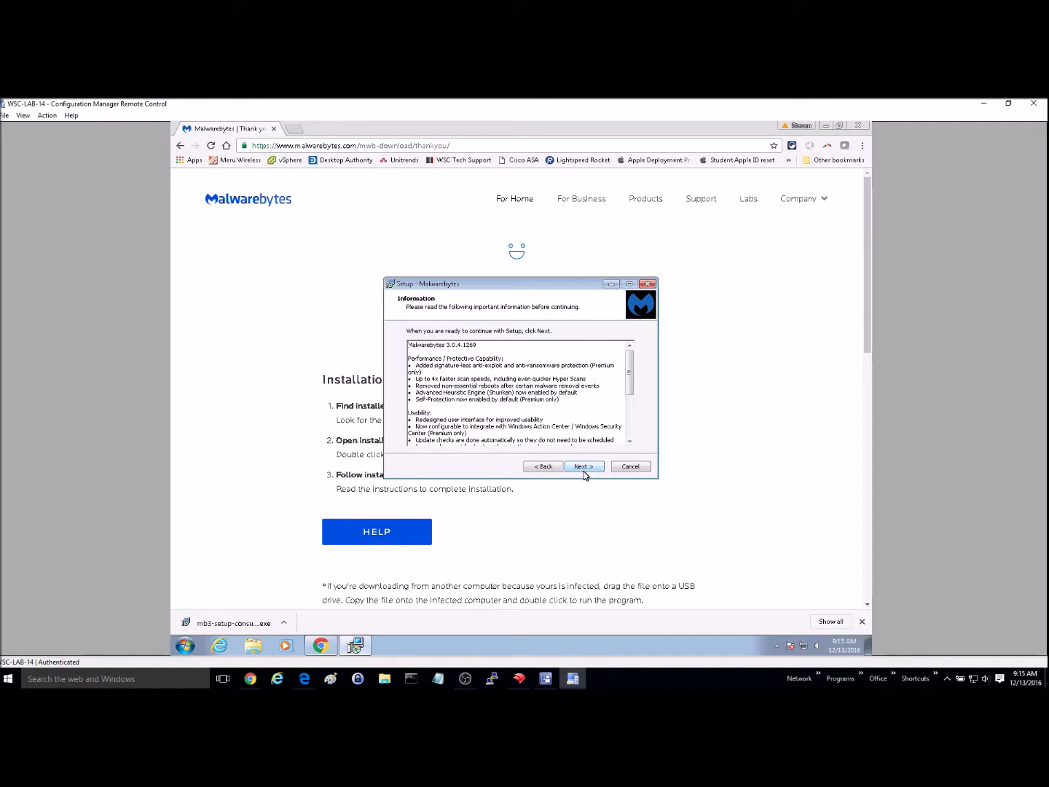
{"action": "left_click", "coordinate": [583, 468]}
Install with the default location, Start Menu folder and a desktop shortcut, then finish
{"action": "left_click", "coordinate": [579, 467]}
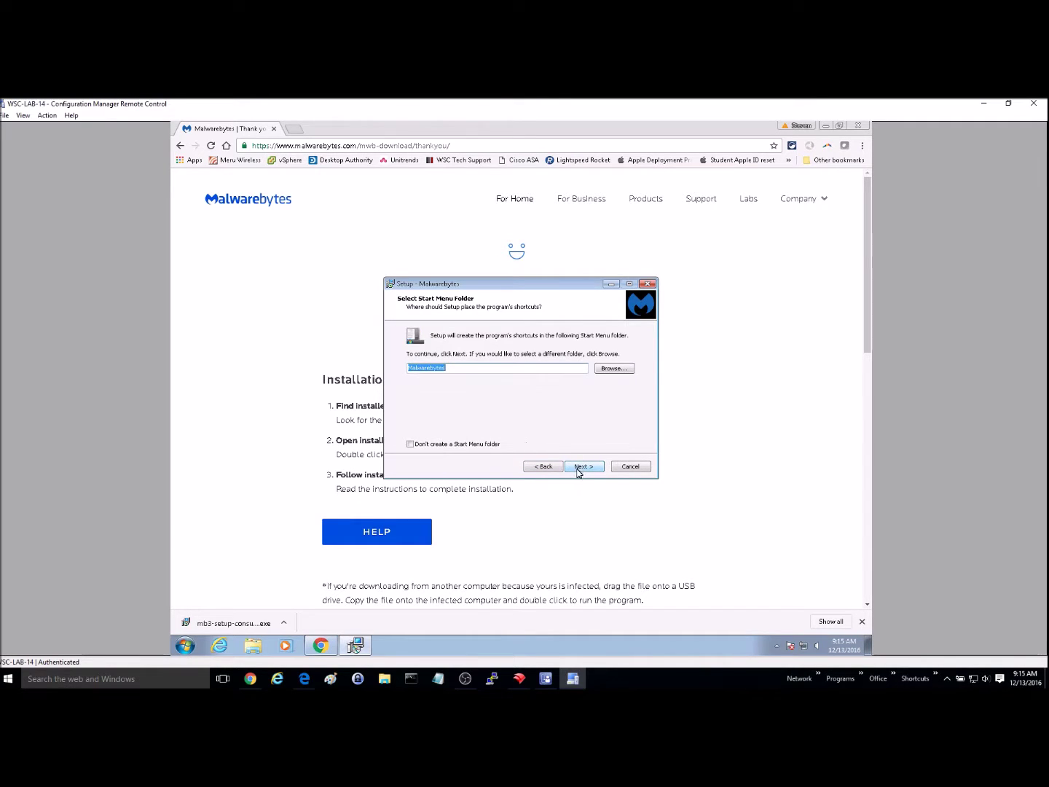
{"action": "left_click", "coordinate": [580, 468]}
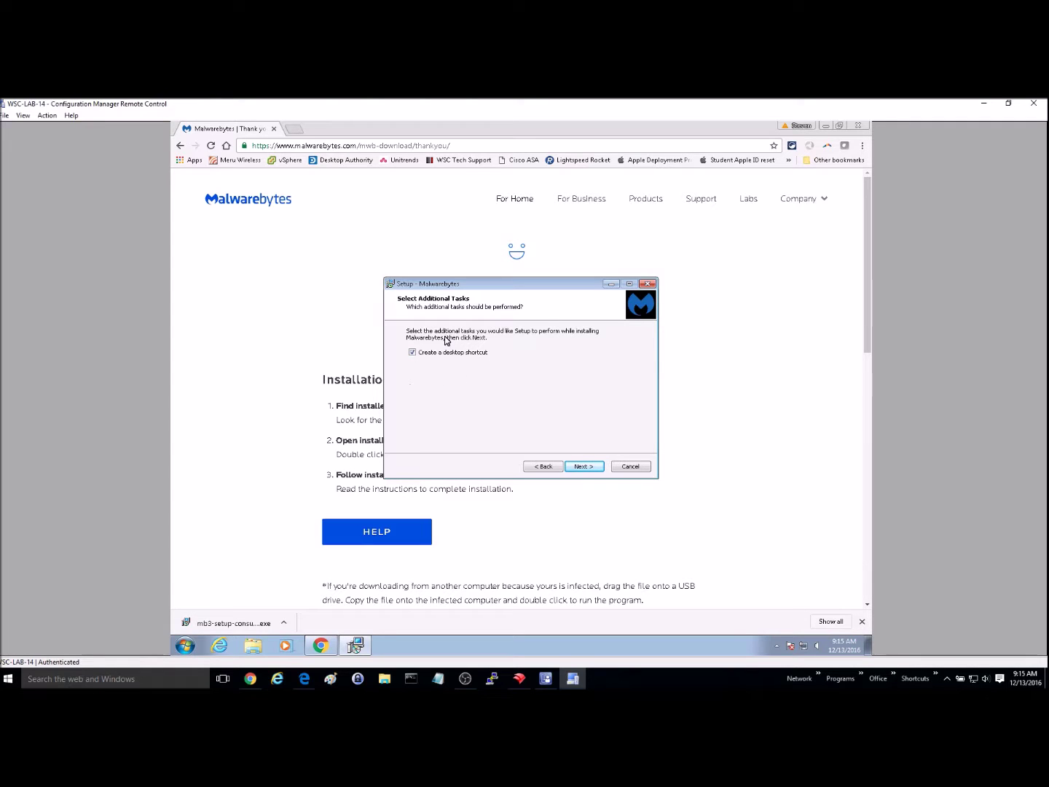
{"action": "left_click", "coordinate": [589, 469]}
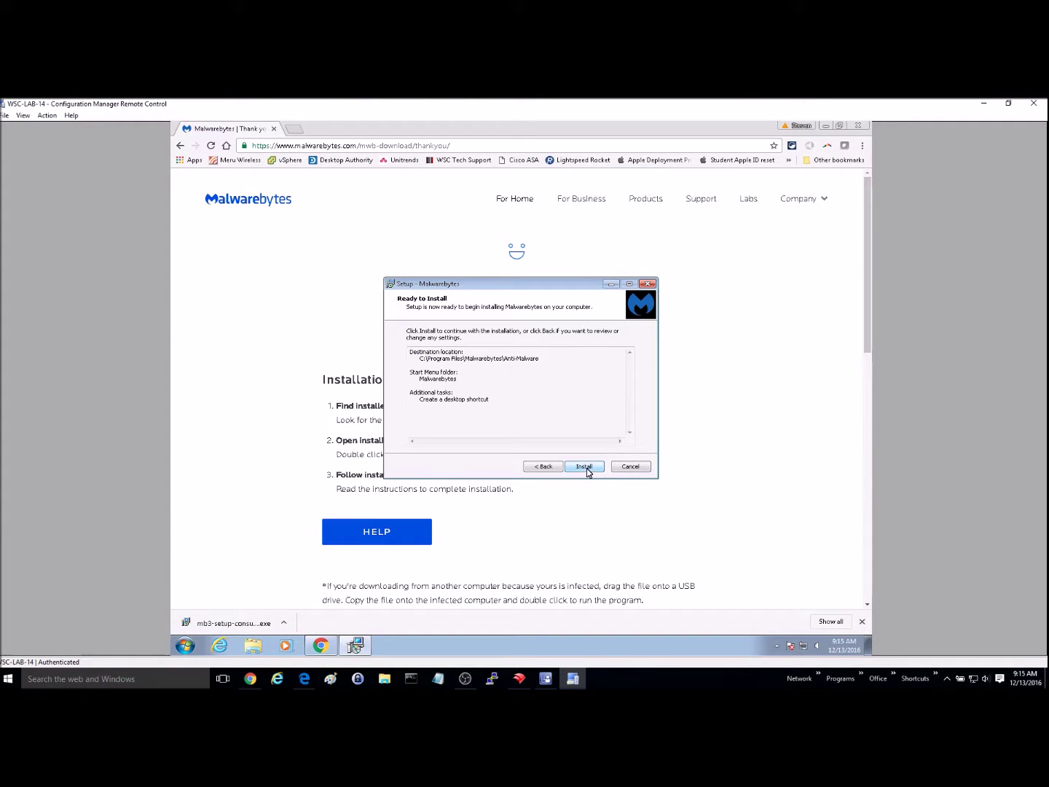
{"action": "left_click", "coordinate": [588, 468]}
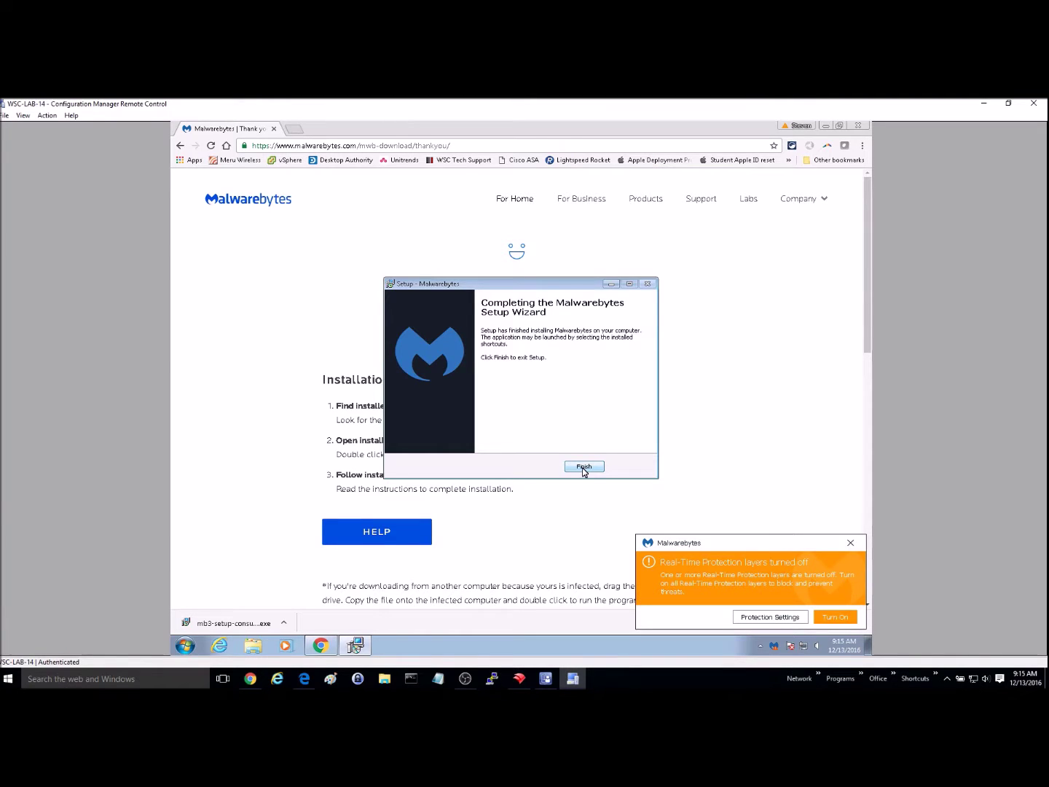
{"action": "left_click", "coordinate": [583, 469]}
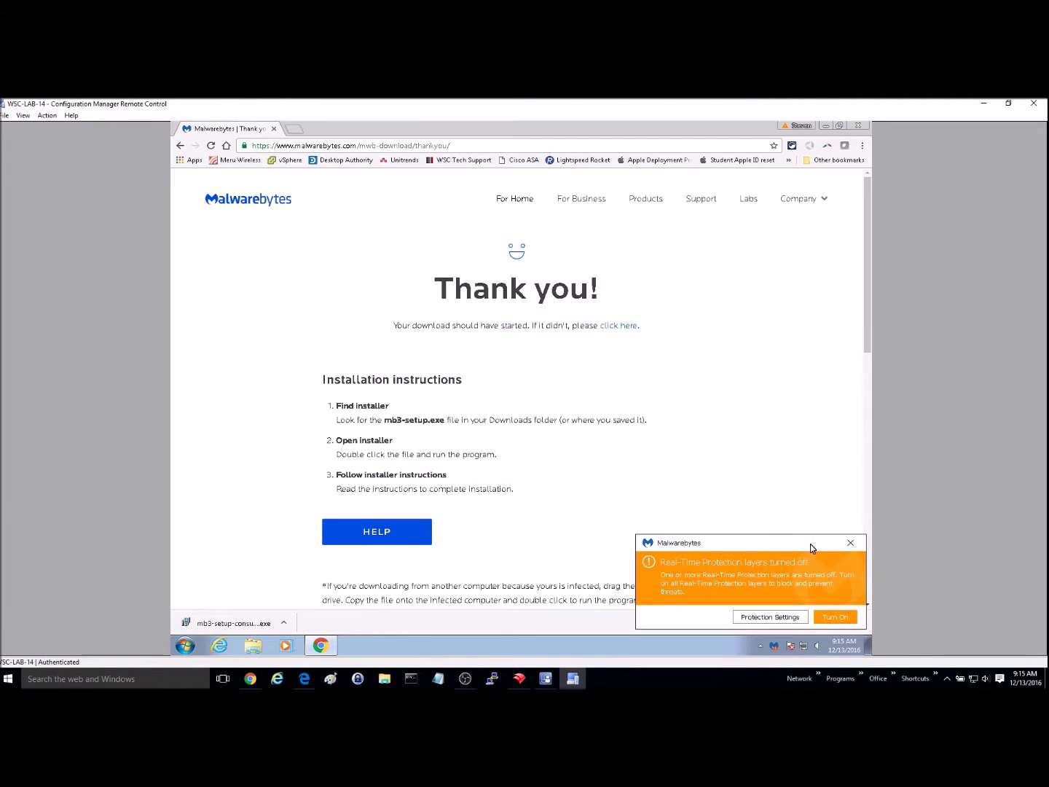
Dismiss the Malwarebytes notices, update definitions, and scan, finding 188 threats
{"action": "left_click", "coordinate": [850, 545]}
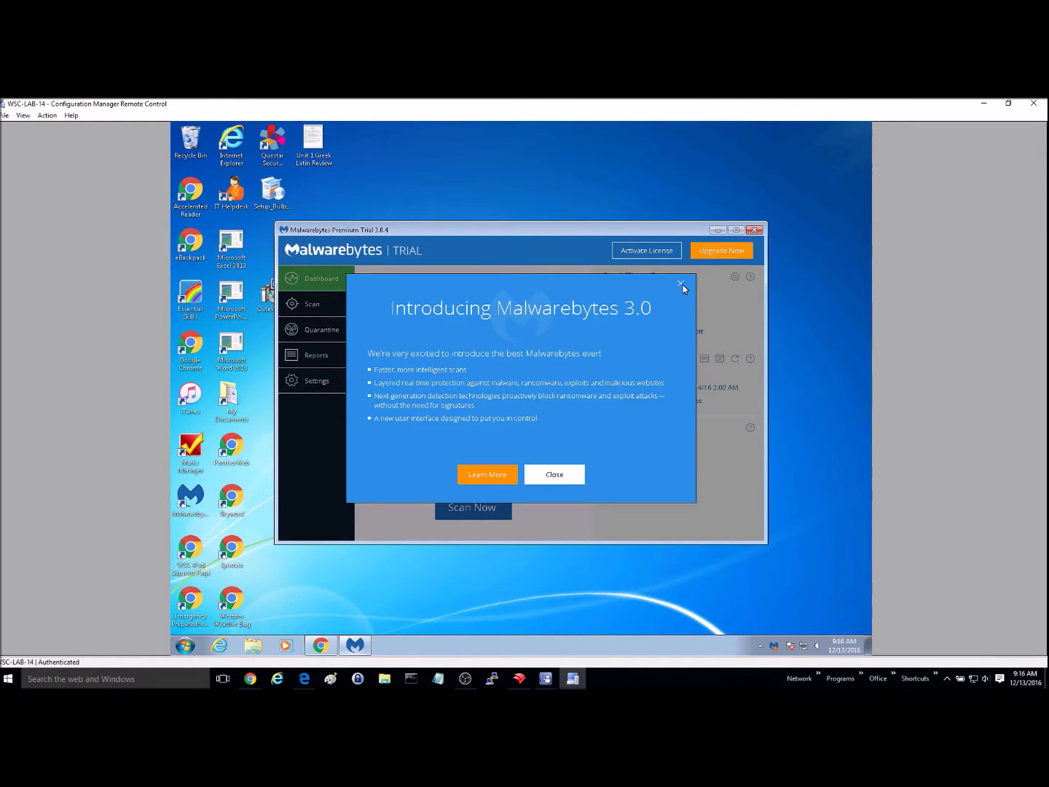
{"action": "left_click", "coordinate": [681, 285]}
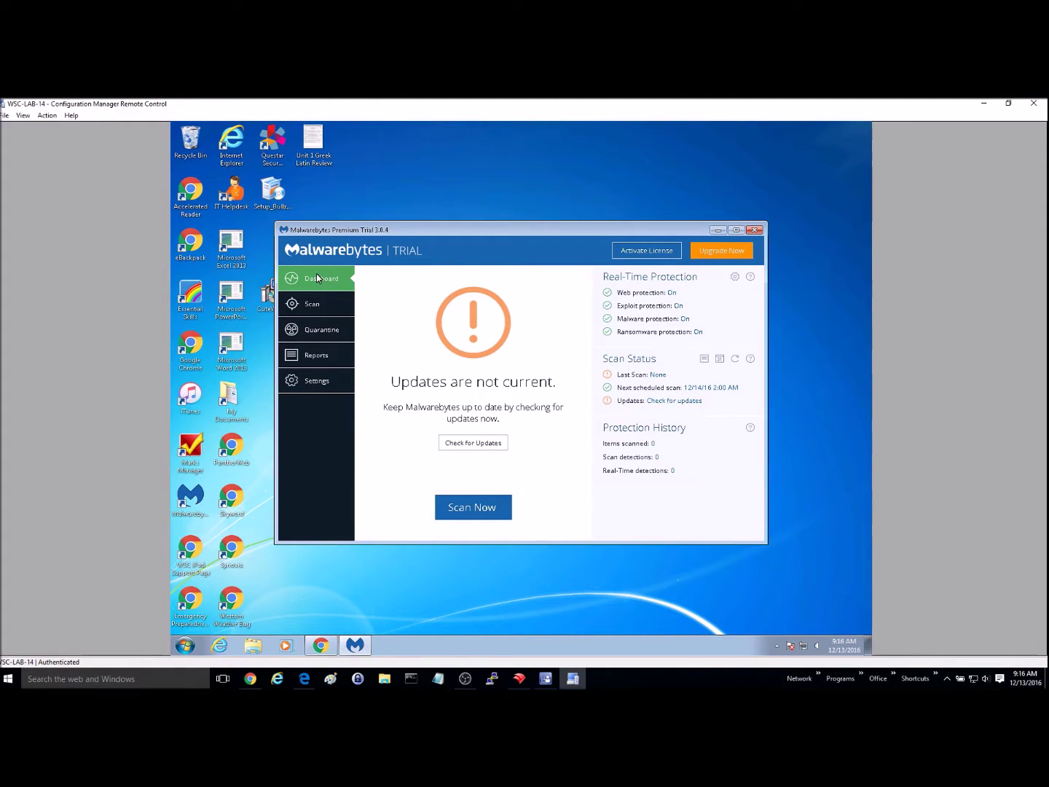
{"action": "left_click", "coordinate": [464, 445]}
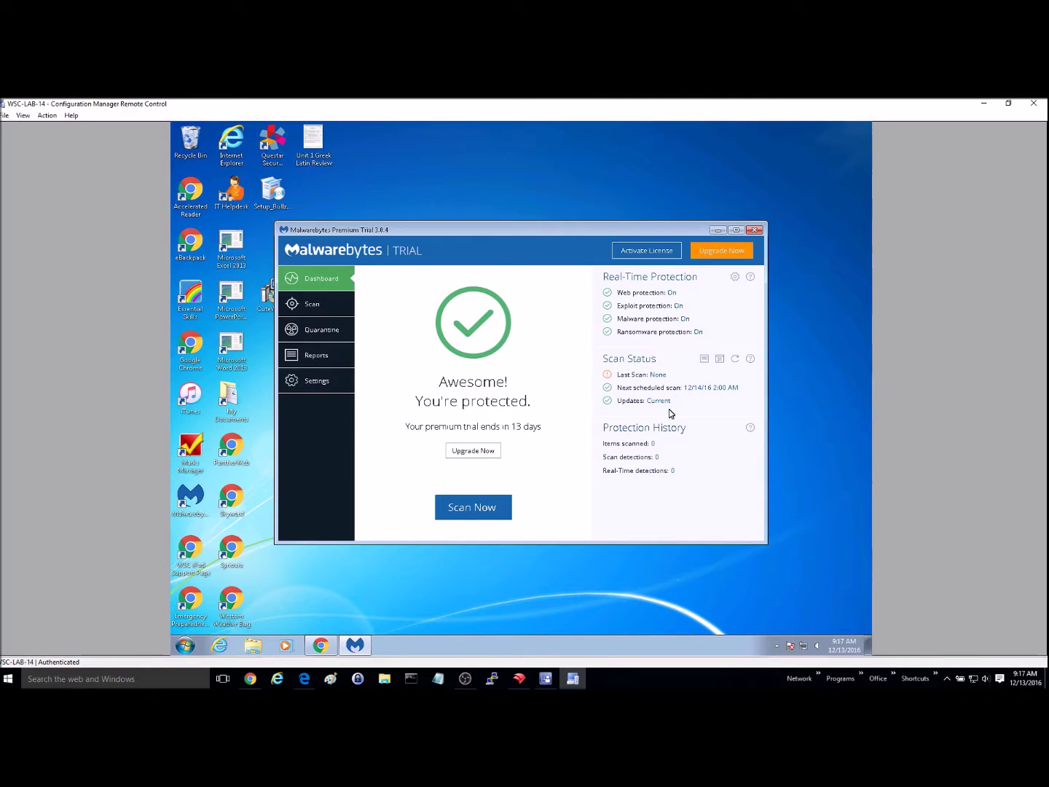
{"action": "left_click", "coordinate": [472, 513]}
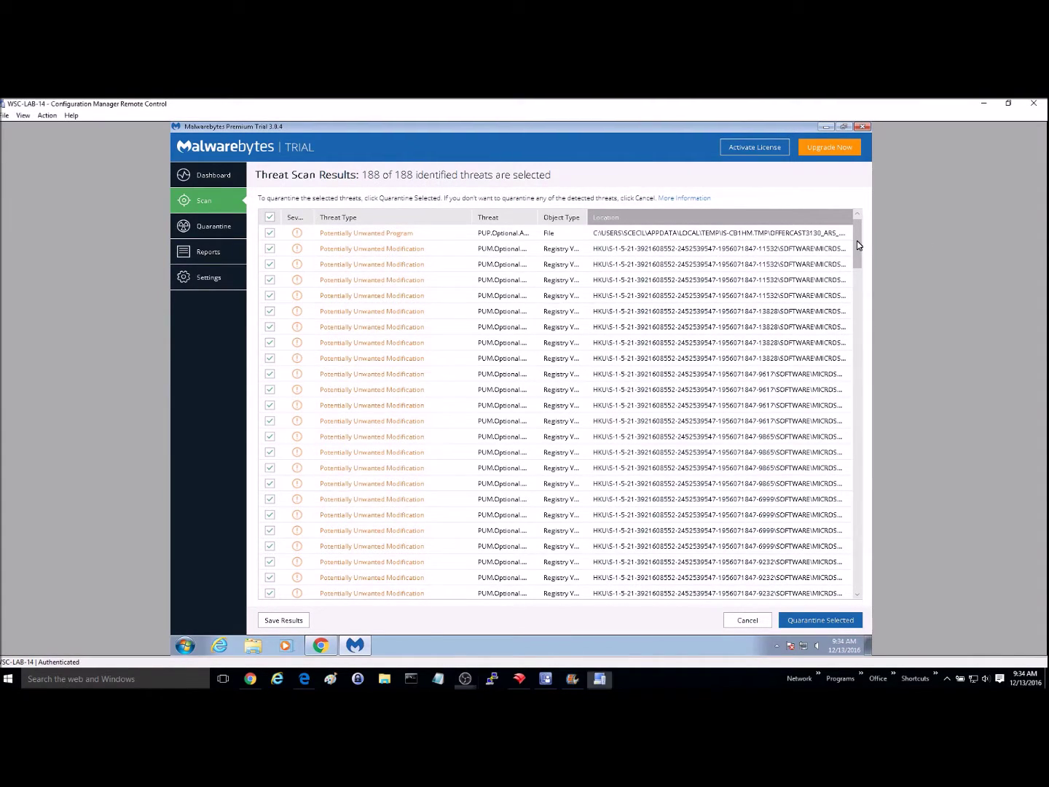
Quarantine all 188 detected threats and restart the computer
{"action": "scroll", "coordinate": [857, 241], "scroll_direction": "down", "scroll_amount": 1}
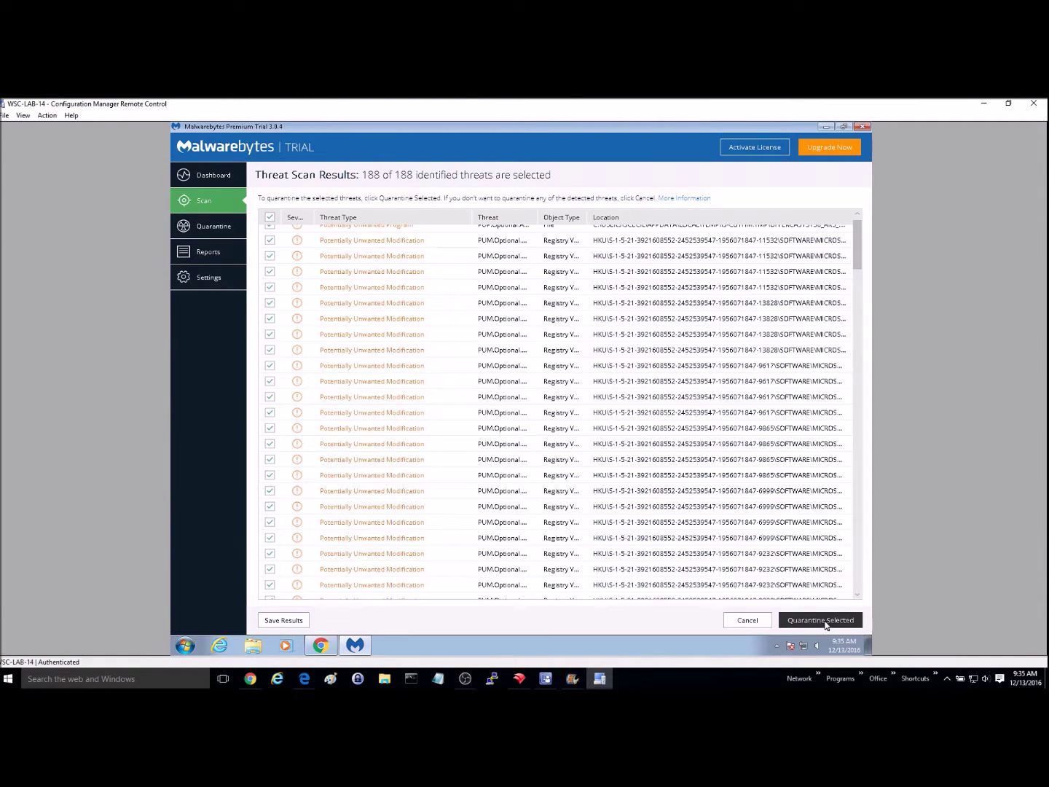
{"action": "left_click", "coordinate": [821, 621]}
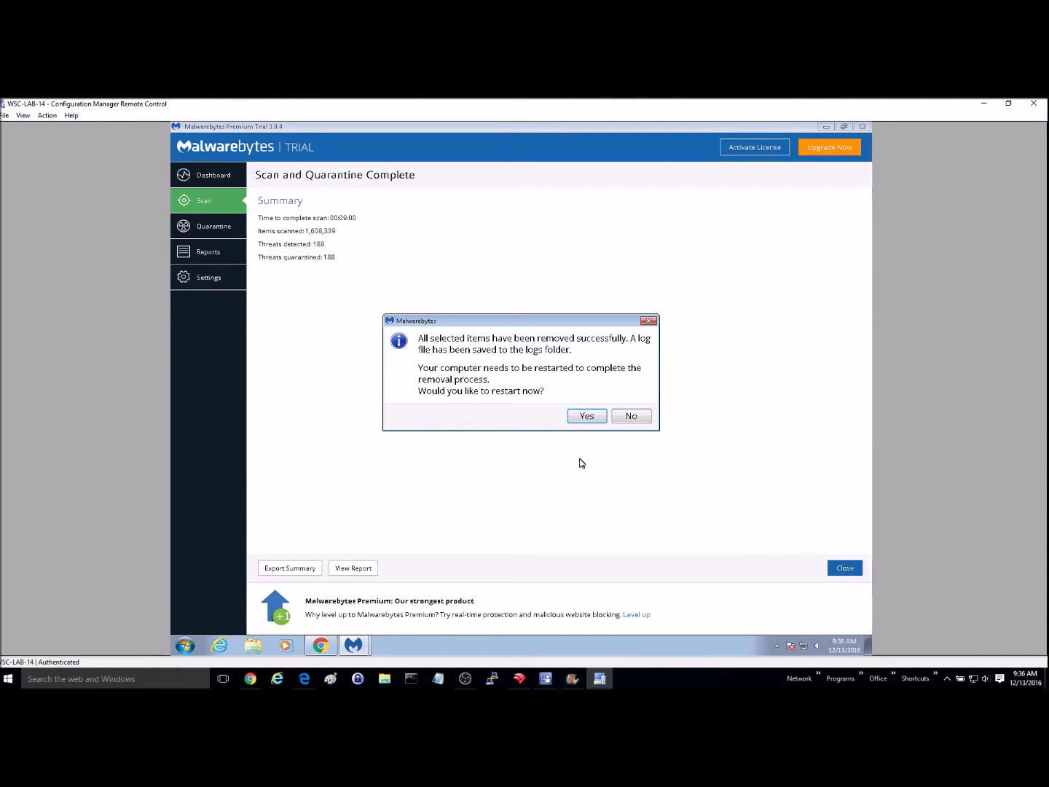
{"action": "left_click", "coordinate": [586, 416]}
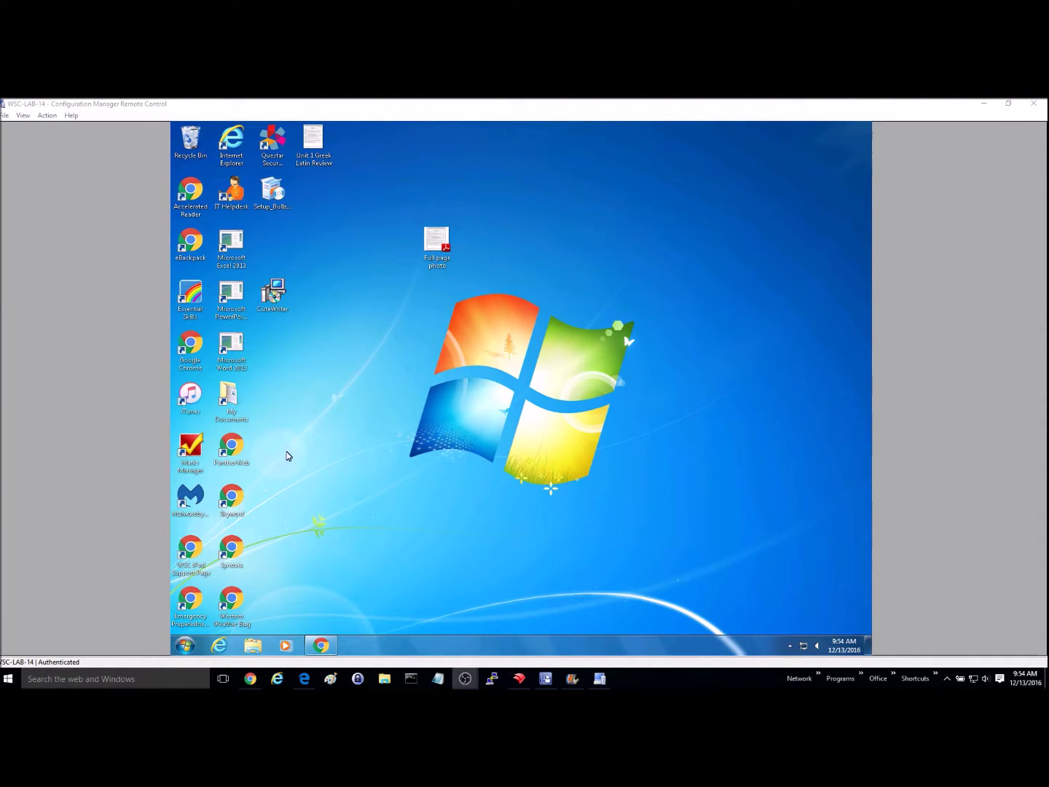
Search Google for 'spybot search and destroy' and open the official Safer-Networking site
{"action": "left_click", "coordinate": [324, 647]}
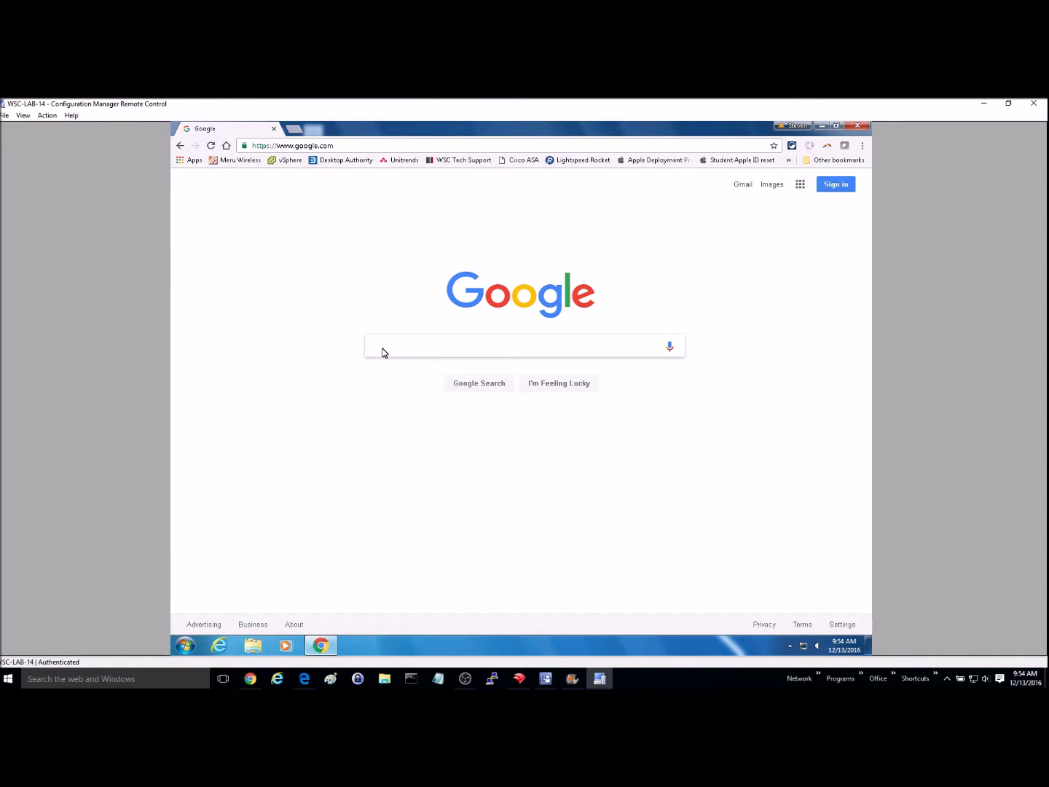
{"action": "type", "text": "spybot s"}
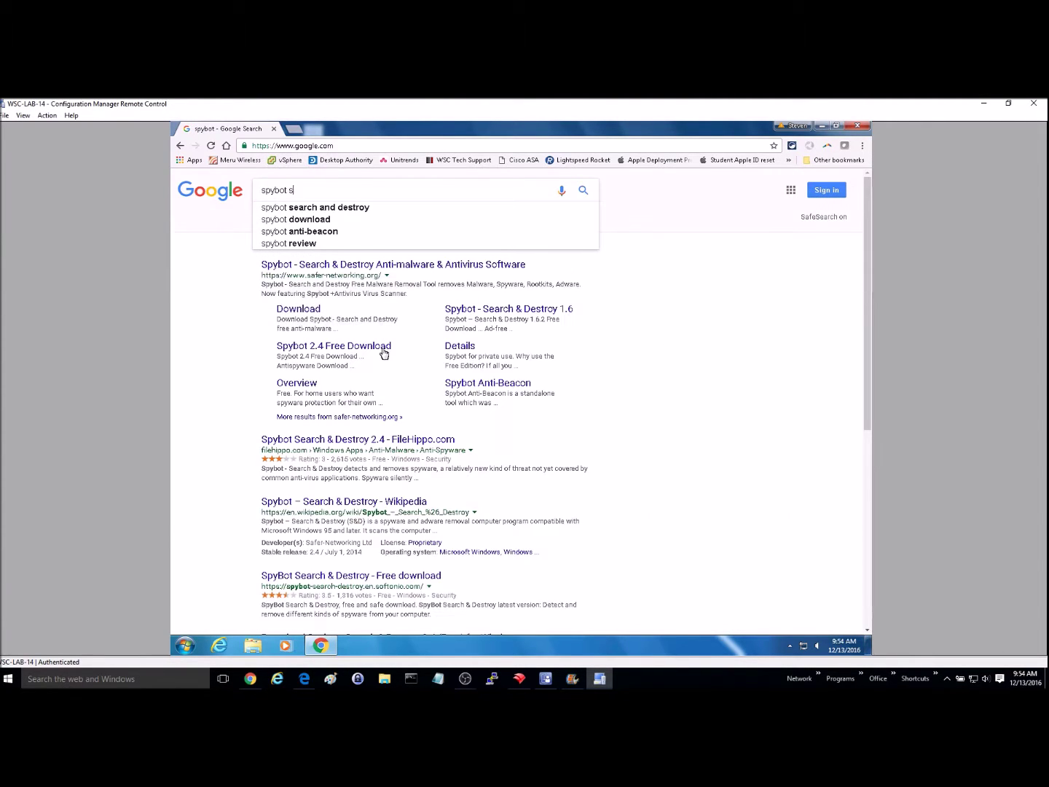
{"action": "type", "text": "earch and dest"}
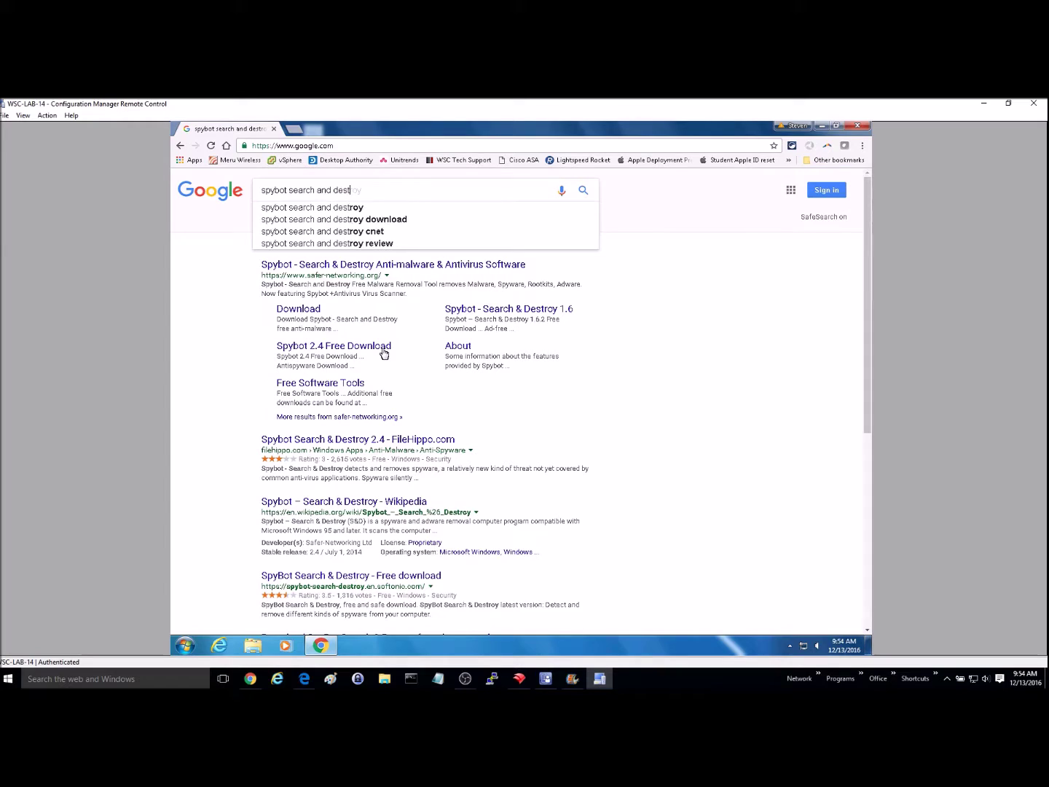
{"action": "type", "text": "roy"}
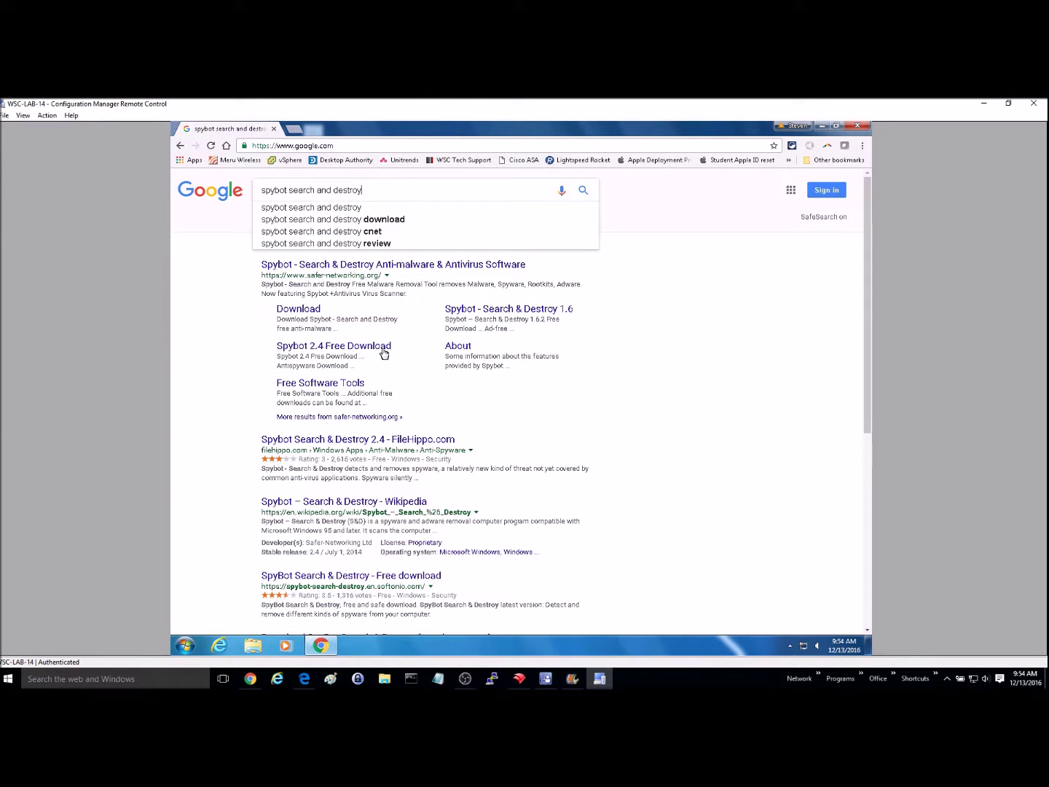
{"action": "key", "text": "Return"}
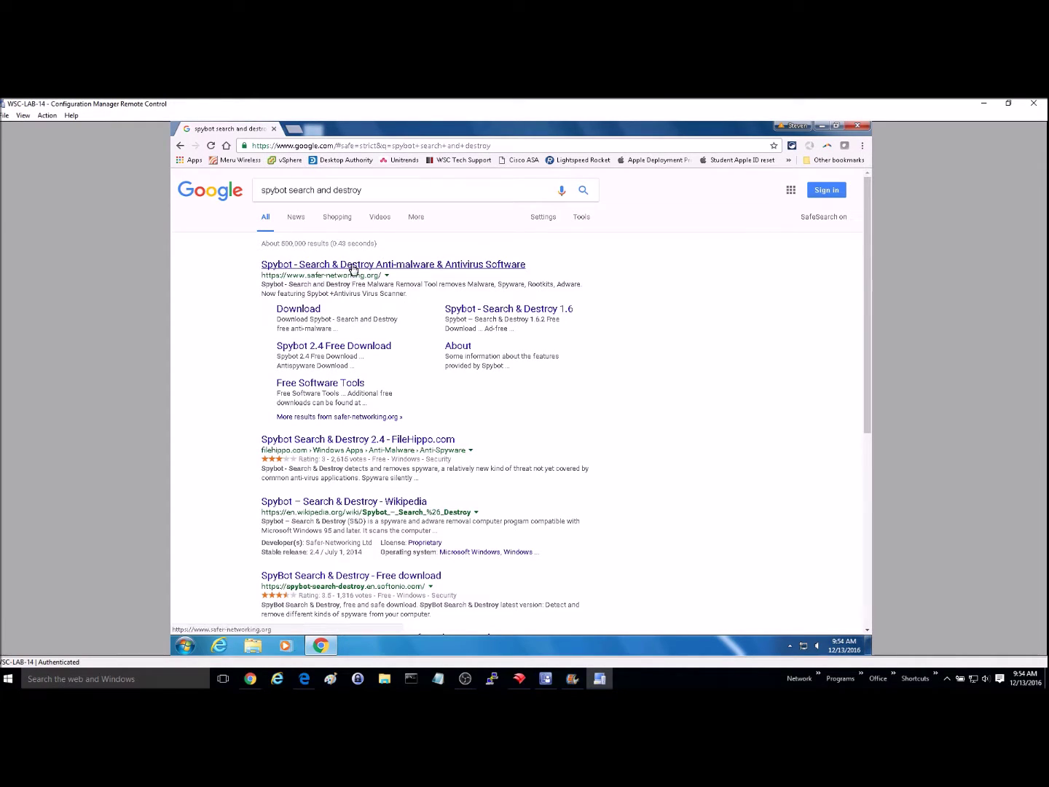
{"action": "left_click", "coordinate": [342, 264]}
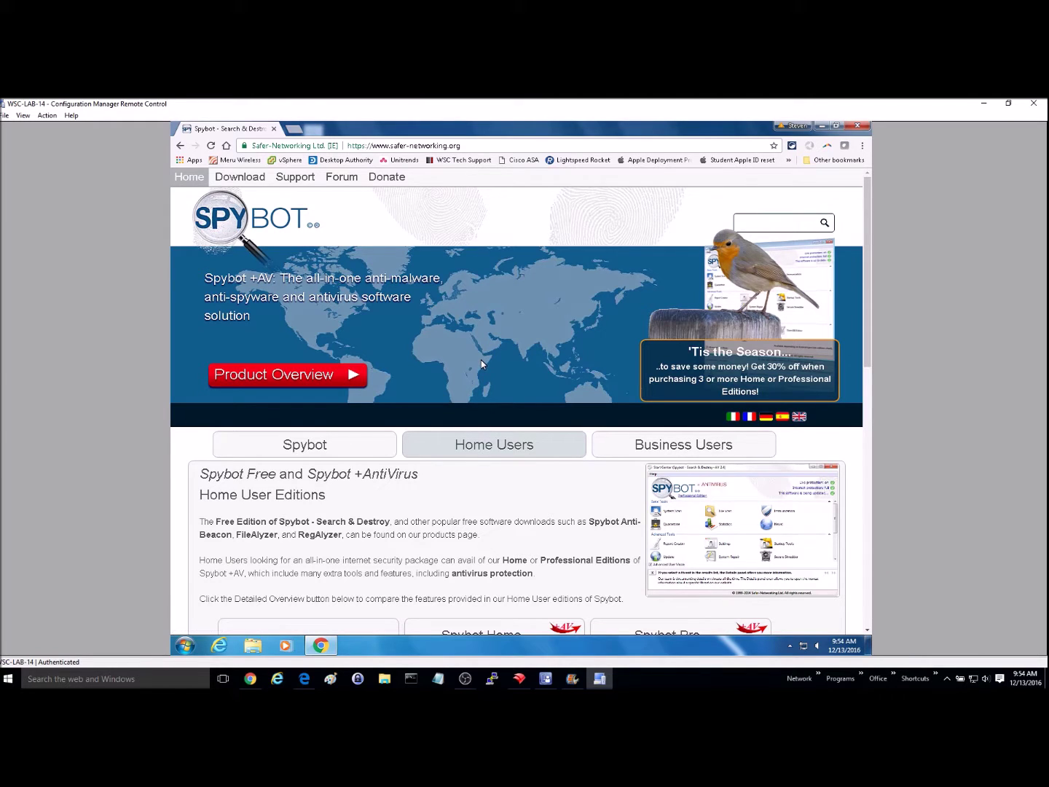
Download the Spybot Free Edition Windows installer (spybot-2.4, 44.3 MB) from FossHub and open its folder
{"action": "scroll", "coordinate": [481, 364], "scroll_direction": "down", "scroll_amount": 2}
{"action": "scroll", "coordinate": [481, 364], "scroll_direction": "down", "scroll_amount": 3}
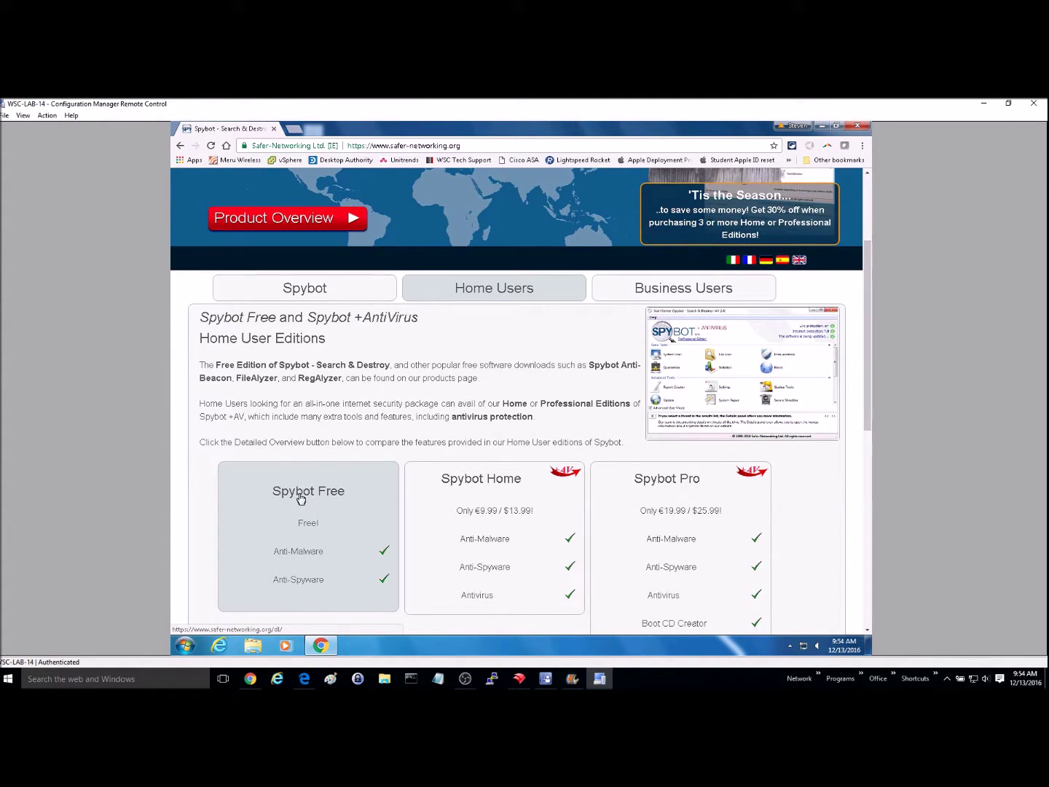
{"action": "left_click", "coordinate": [300, 498]}
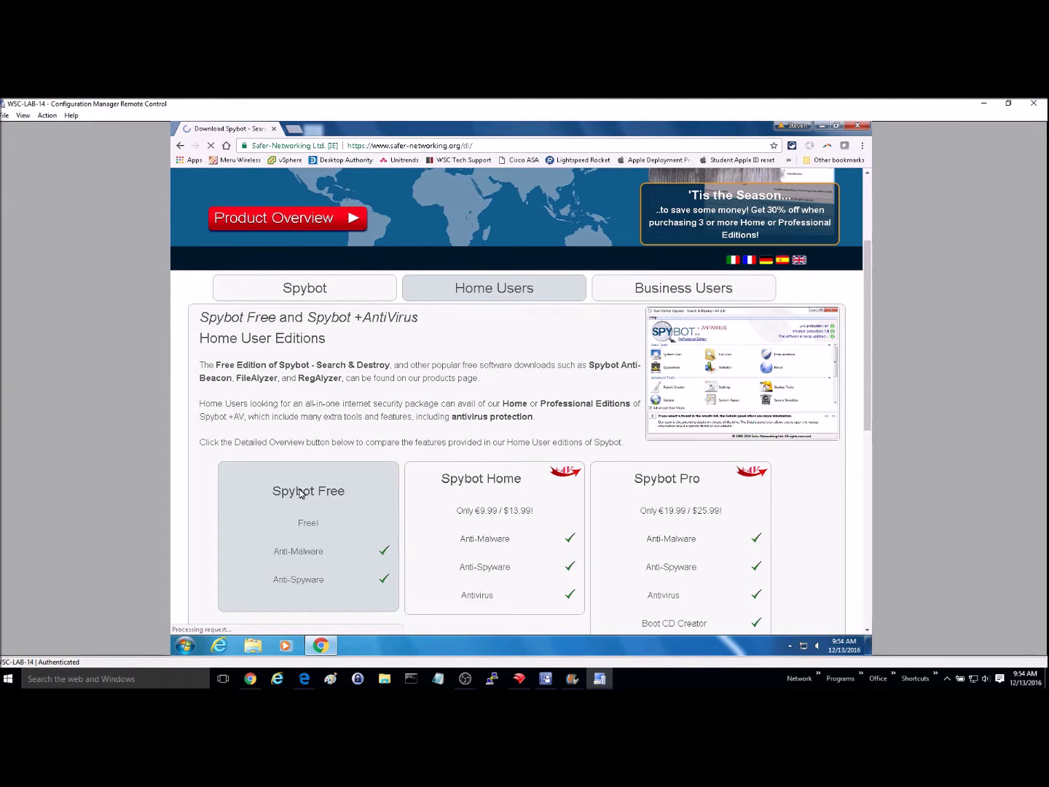
{"action": "scroll", "coordinate": [300, 408], "scroll_direction": "down", "scroll_amount": 2}
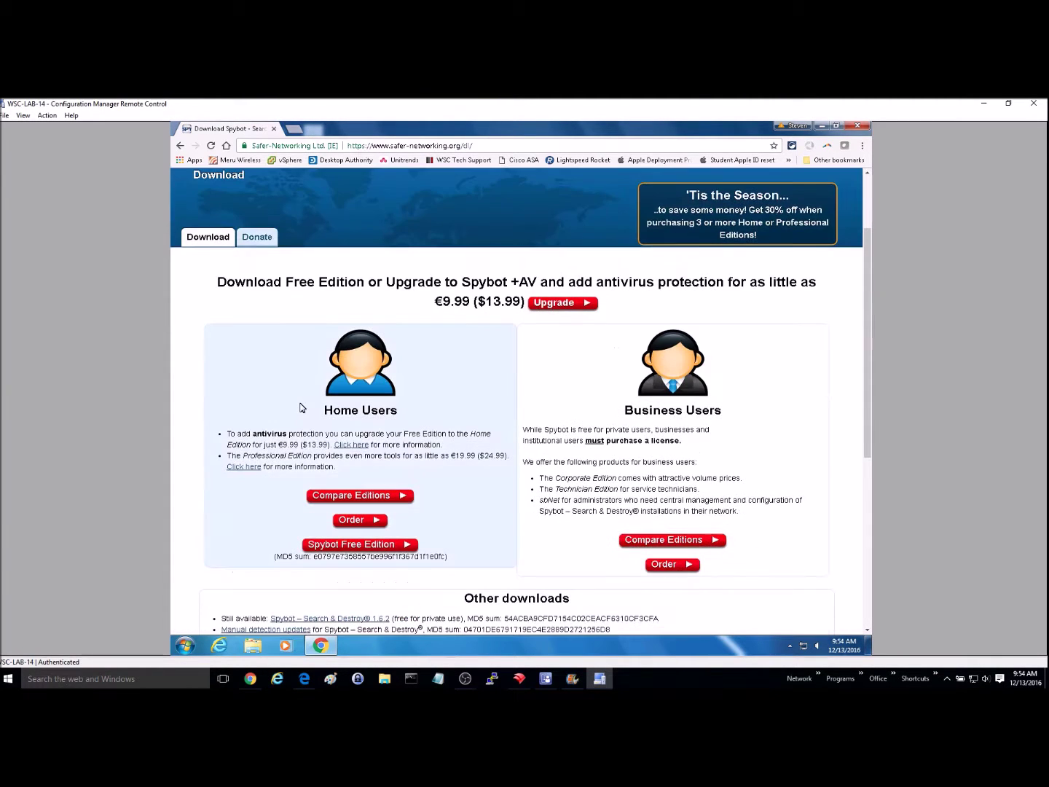
{"action": "left_click", "coordinate": [340, 548]}
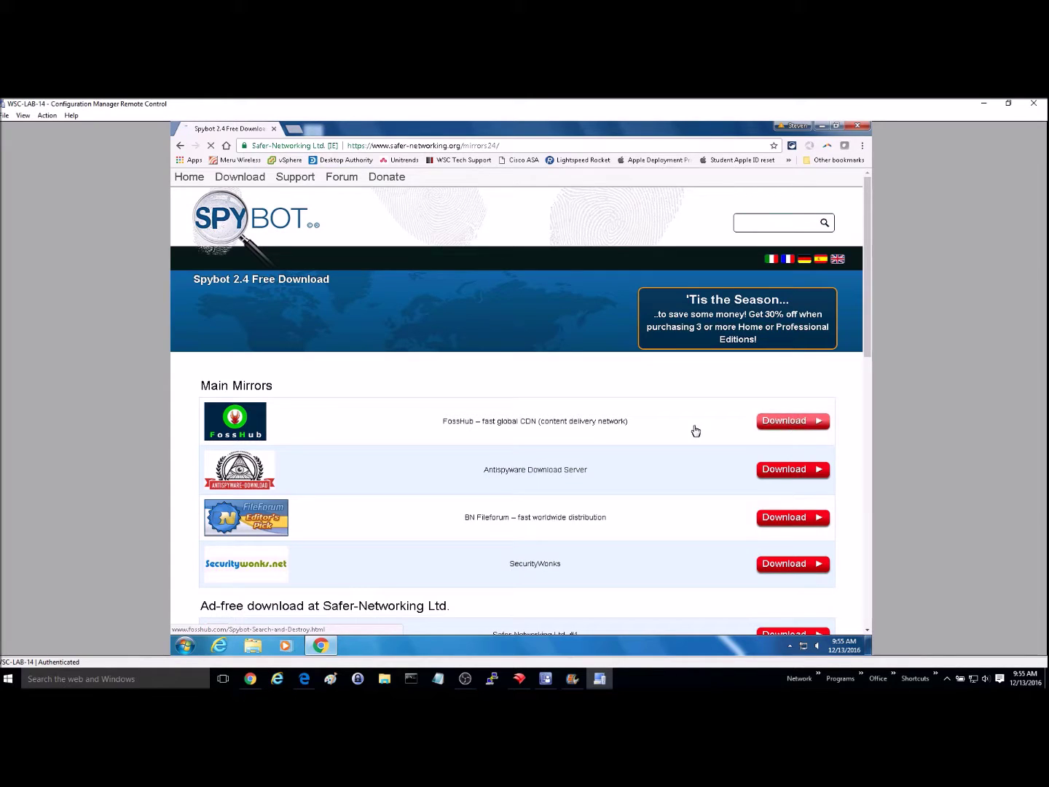
{"action": "left_click", "coordinate": [771, 414]}
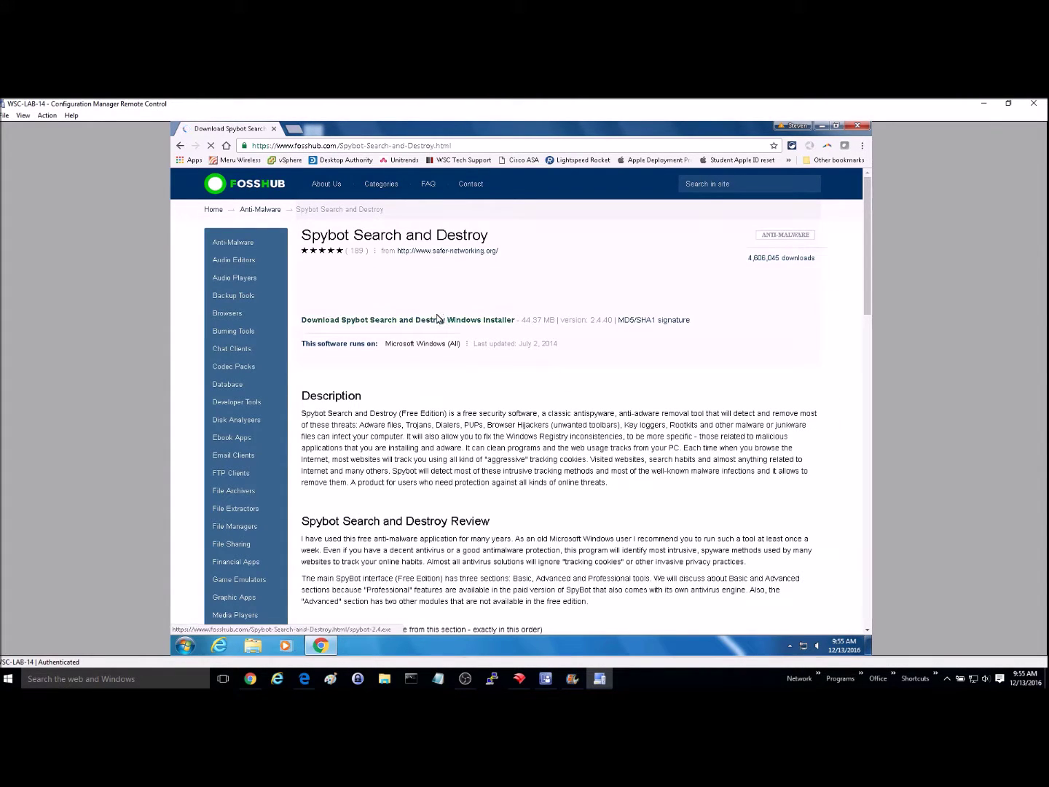
{"action": "left_click", "coordinate": [386, 324]}
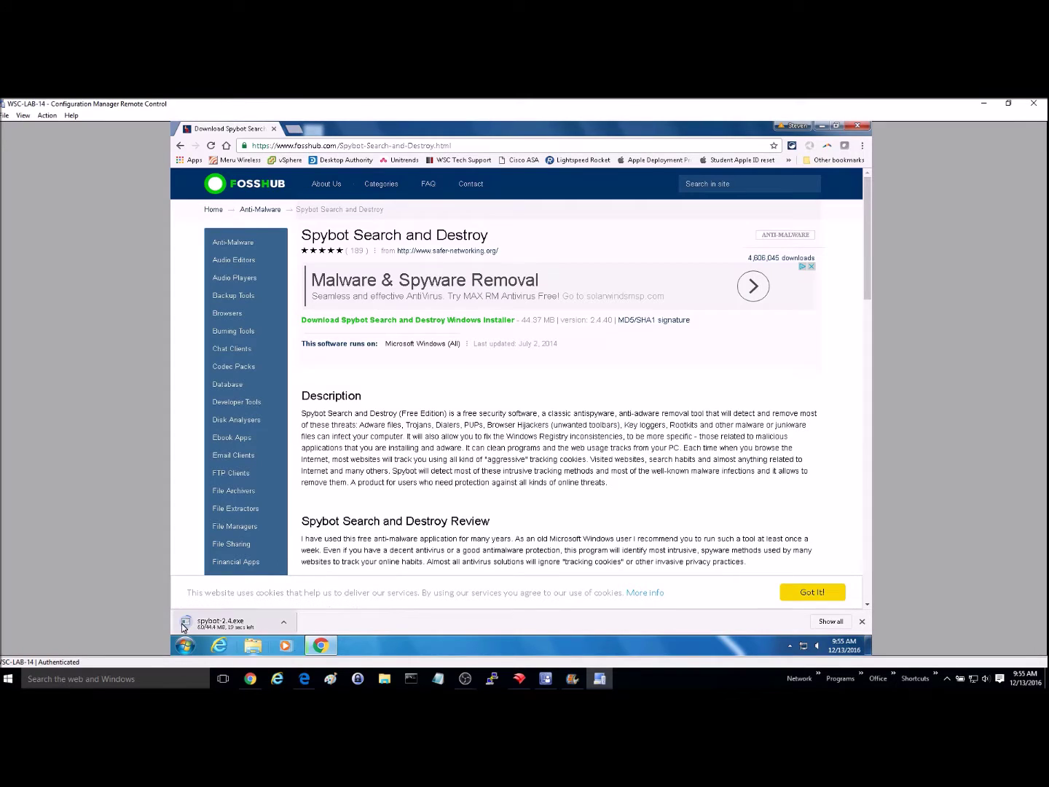
{"action": "left_click", "coordinate": [222, 645]}
Run the spybot-2.4 installer past the security warning with English as the setup language
{"action": "left_click", "coordinate": [299, 200]}
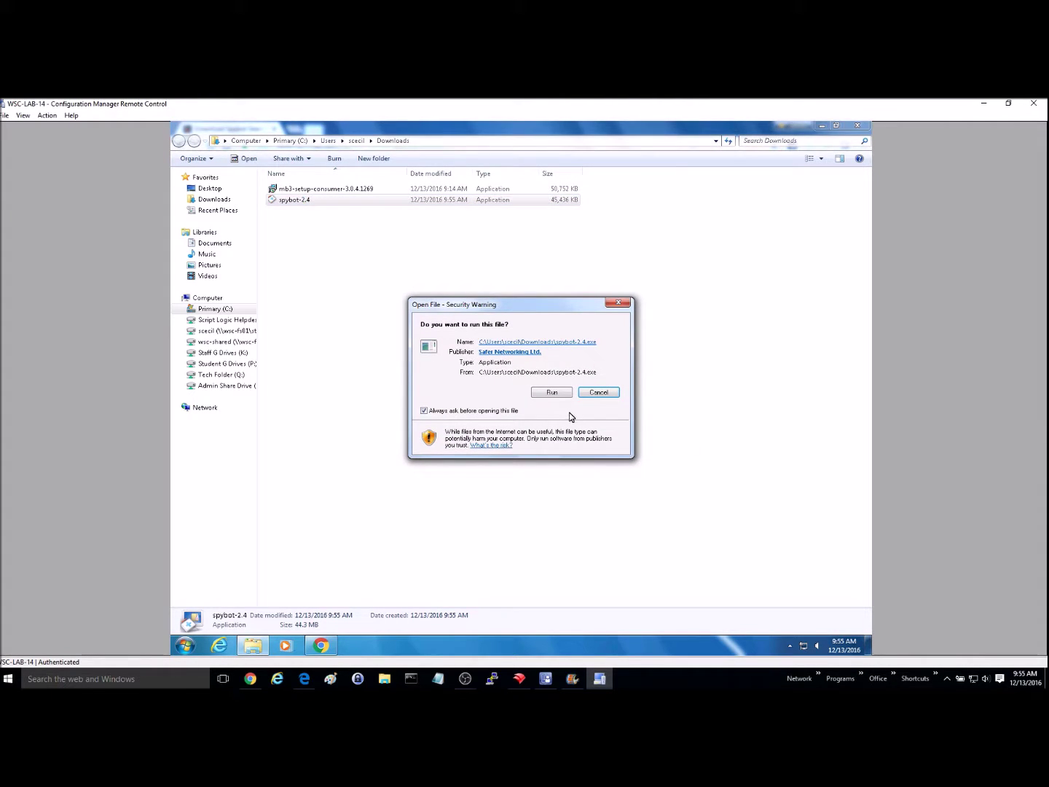
{"action": "left_click", "coordinate": [554, 394]}
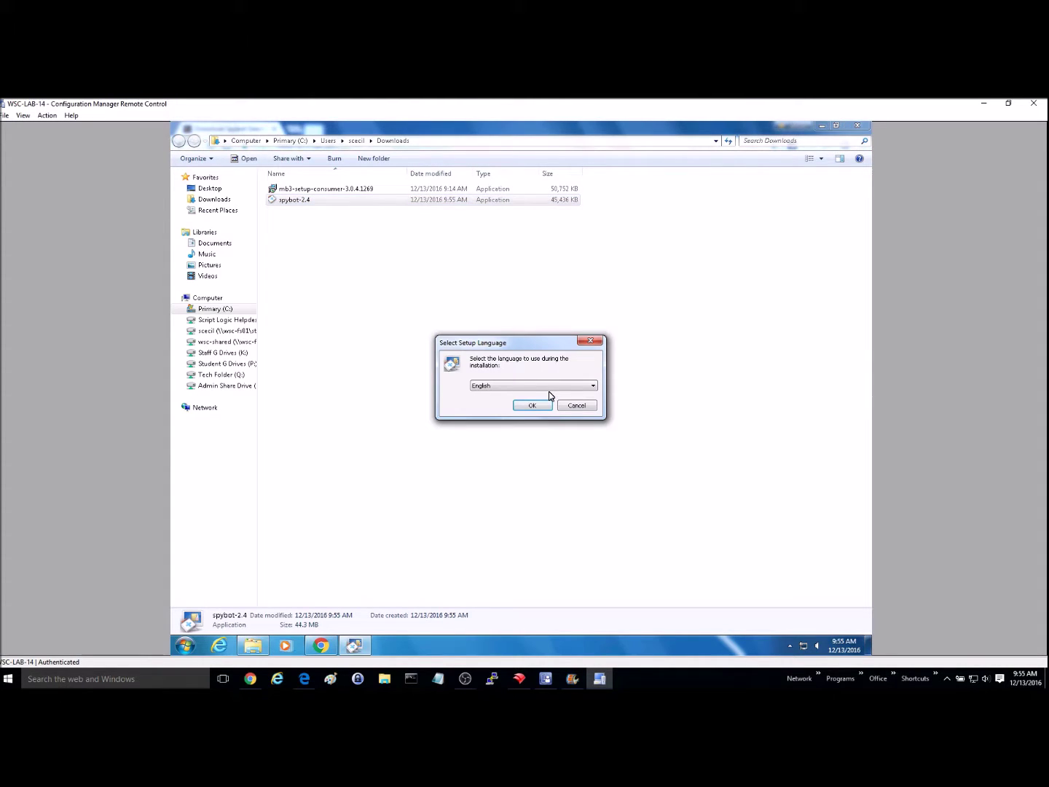
{"action": "left_click", "coordinate": [533, 406]}
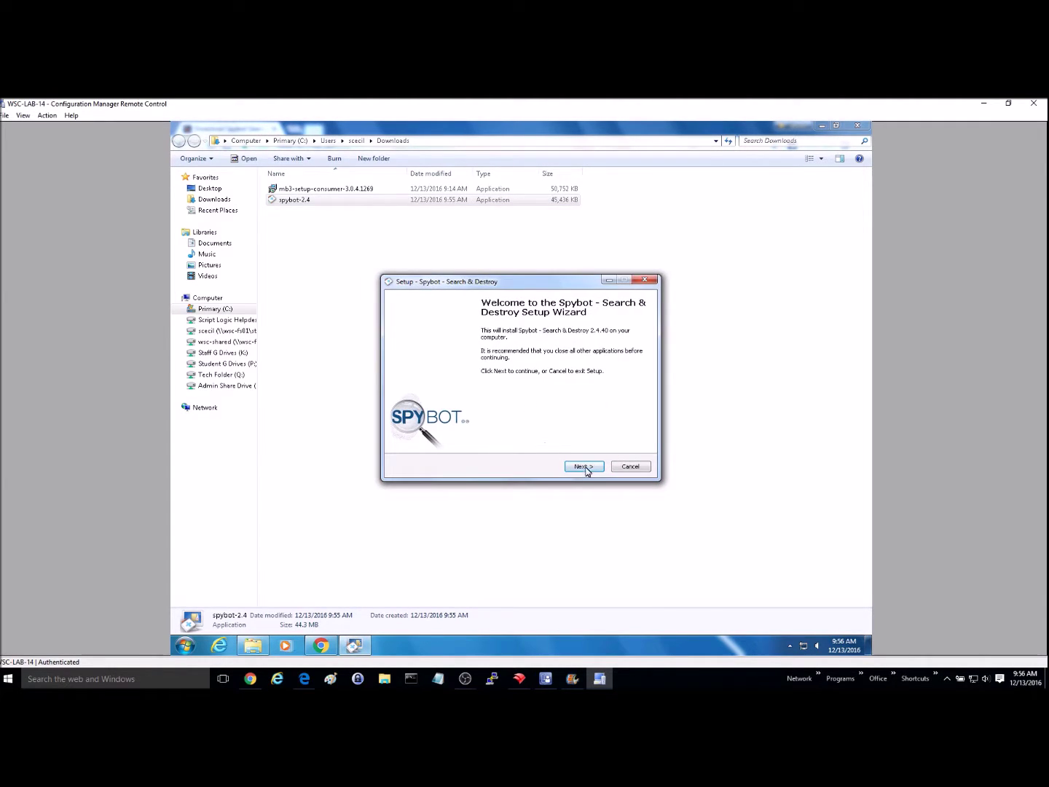
{"action": "left_click", "coordinate": [586, 470]}
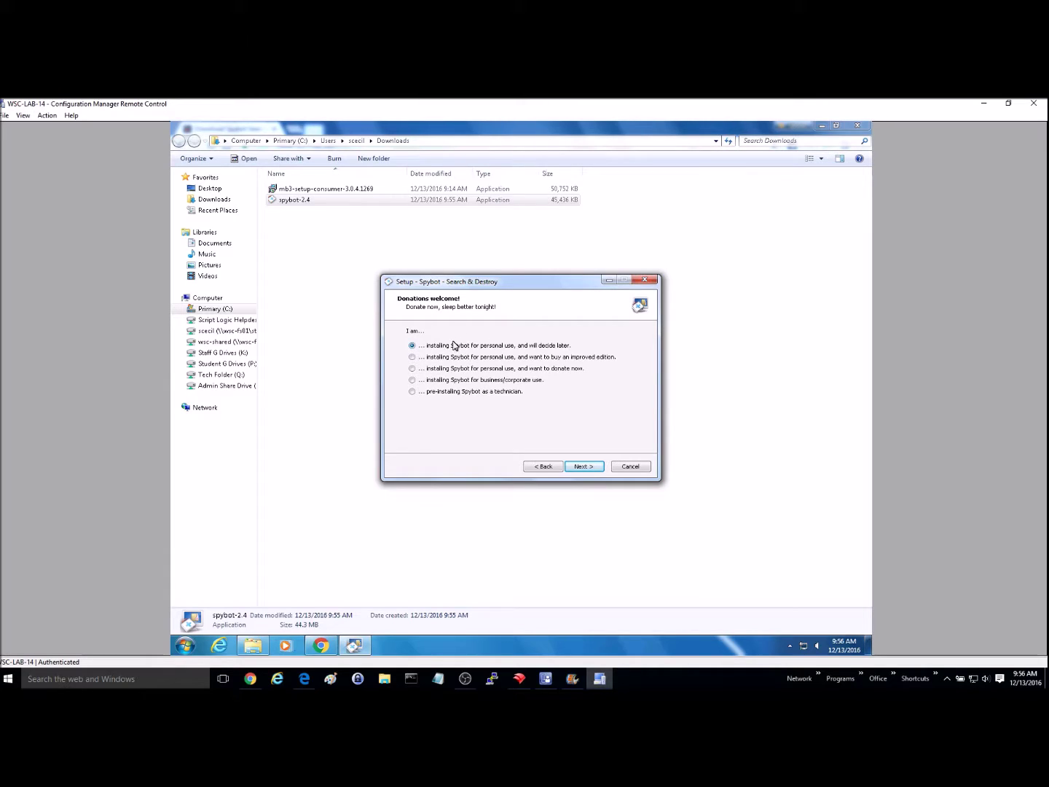
Choose personal use and hands-off protection, accept the license, and install Spybot 2.4
{"action": "left_click", "coordinate": [579, 474]}
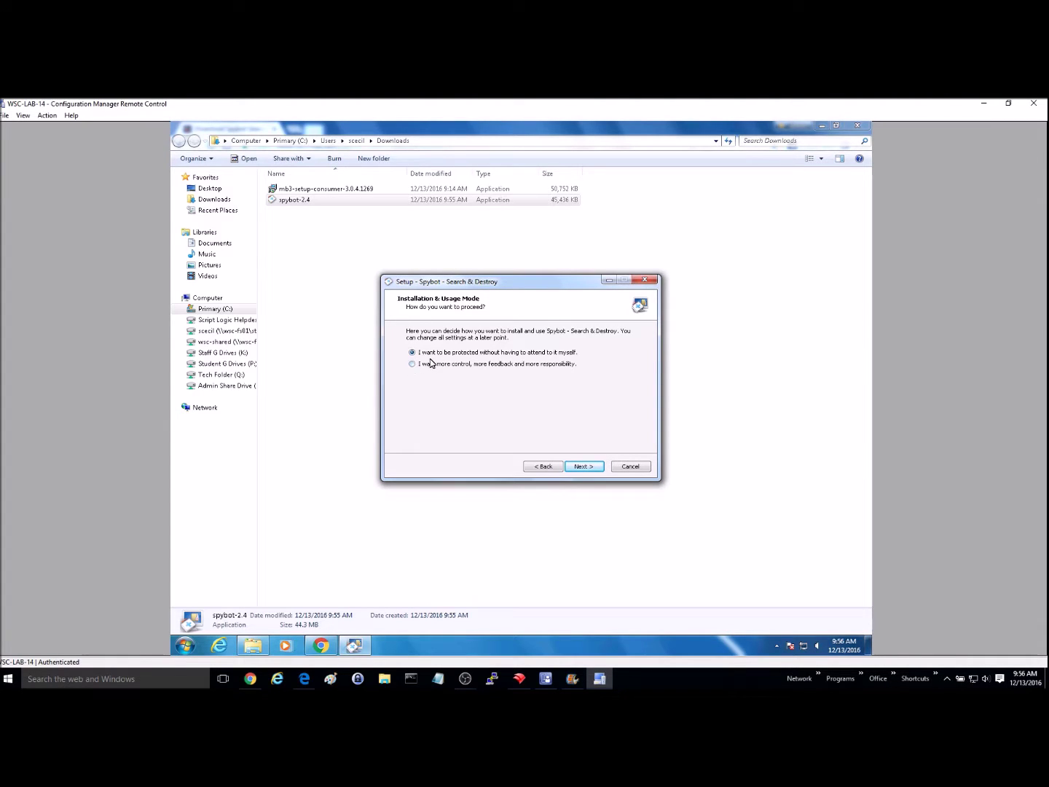
{"action": "left_click", "coordinate": [590, 469]}
{"action": "left_click", "coordinate": [428, 435]}
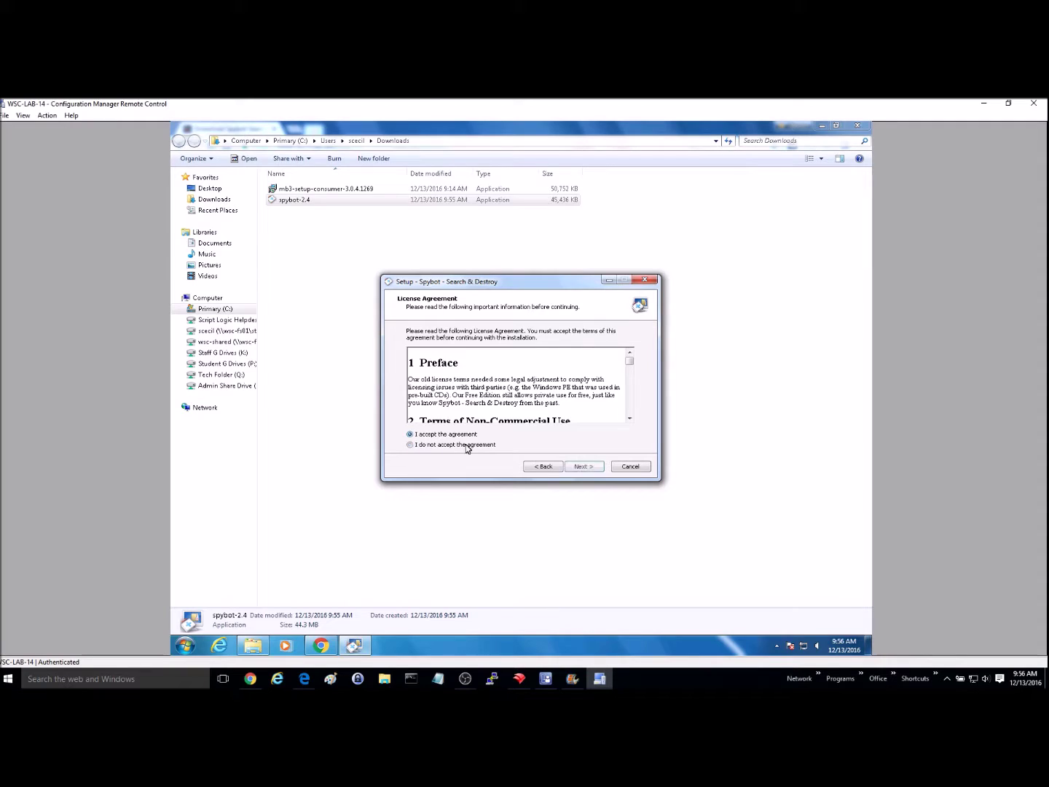
{"action": "left_click", "coordinate": [593, 470]}
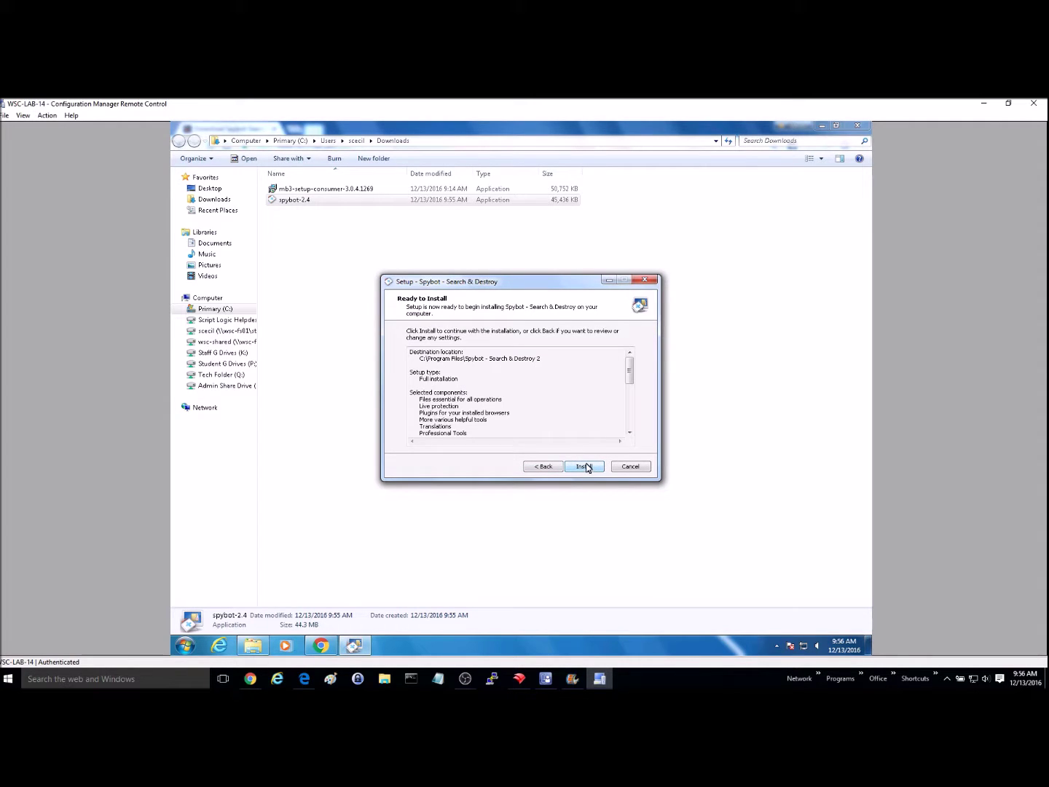
{"action": "left_click", "coordinate": [585, 466]}
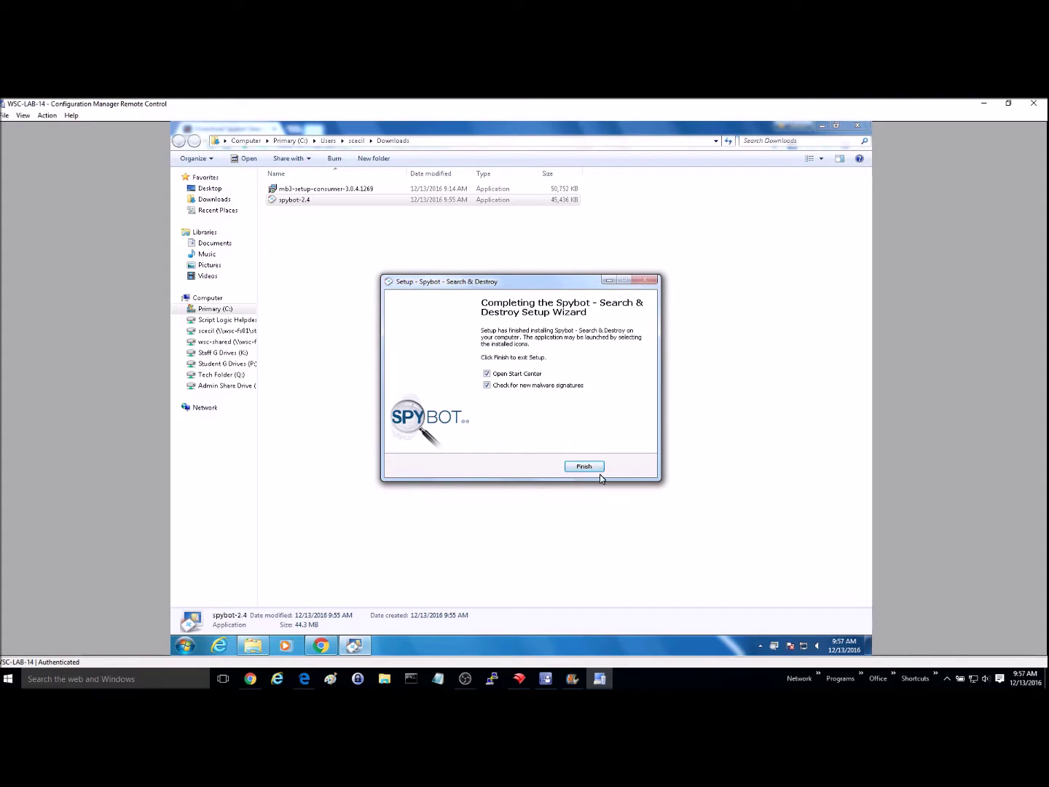
{"action": "left_click", "coordinate": [590, 467]}
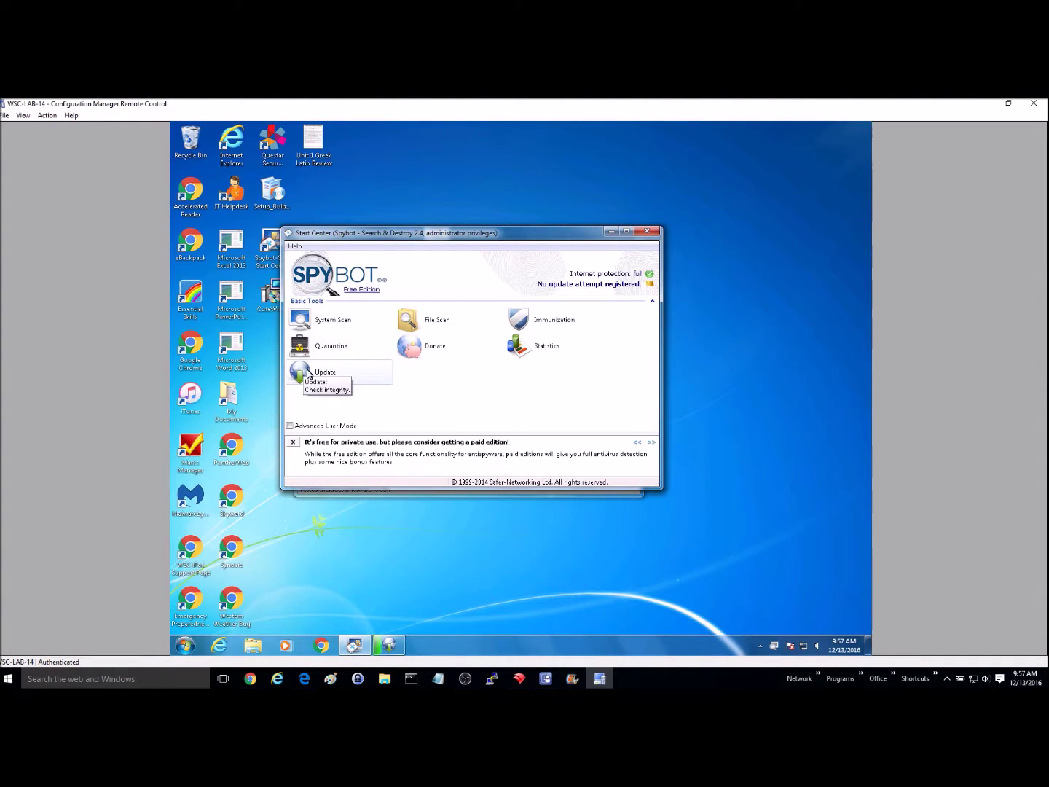
Install the 58 available Spybot antispyware signature updates, then close the updater
{"action": "left_click", "coordinate": [307, 375]}
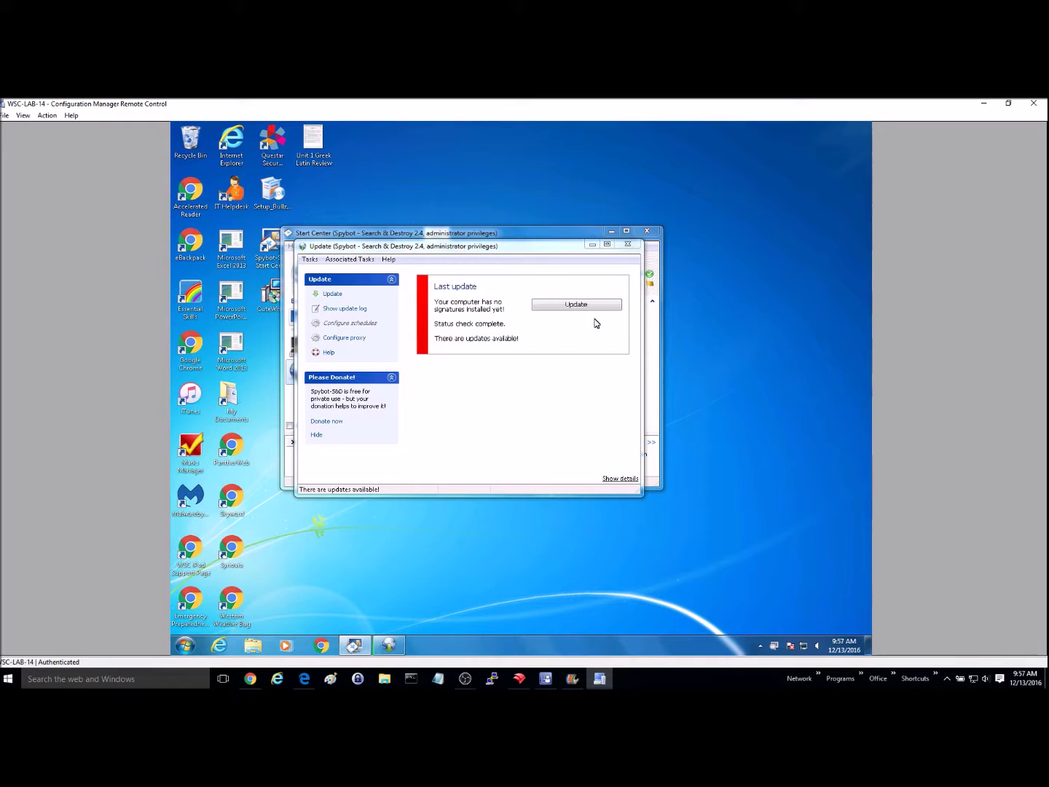
{"action": "left_click", "coordinate": [576, 306]}
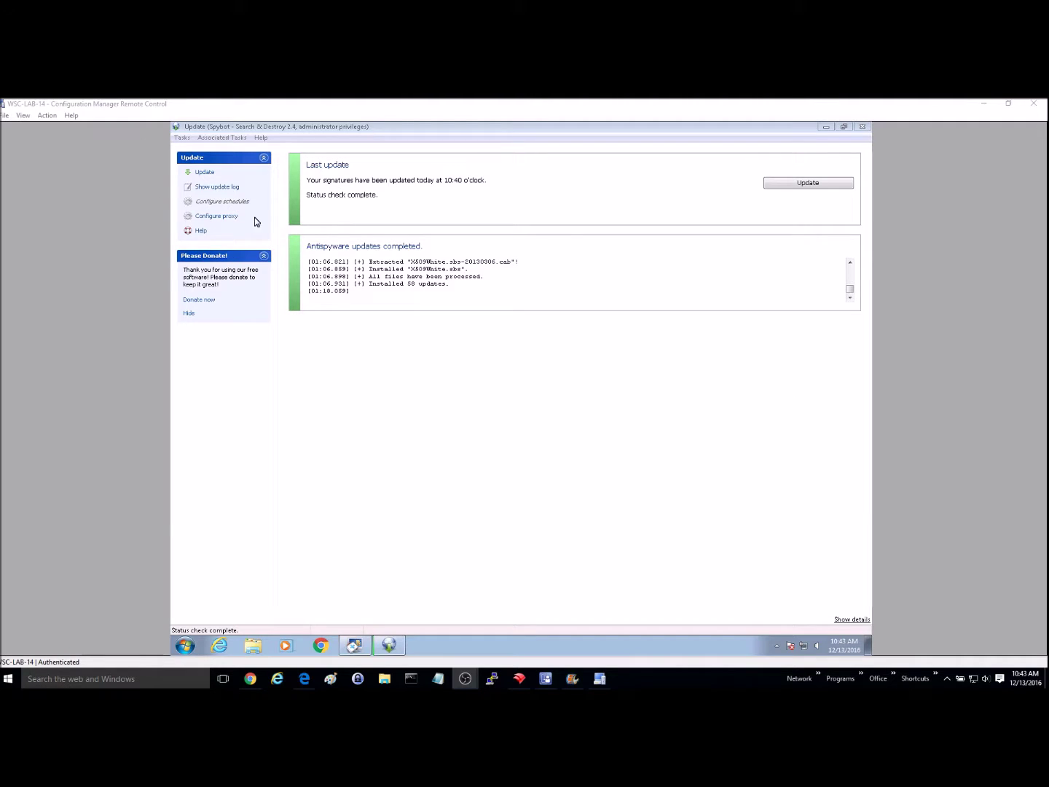
{"action": "left_click", "coordinate": [862, 128]}
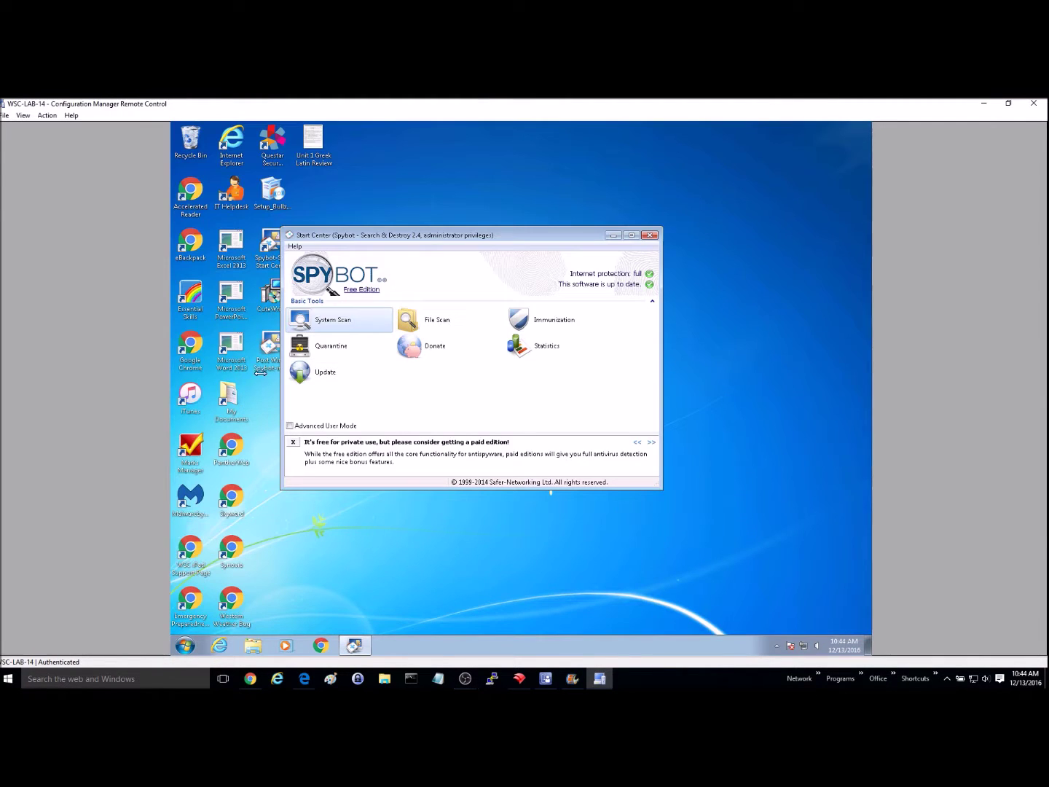
Clean up Spybot's temporary files and start a full system scan, which returns 457 results
{"action": "left_click", "coordinate": [327, 325]}
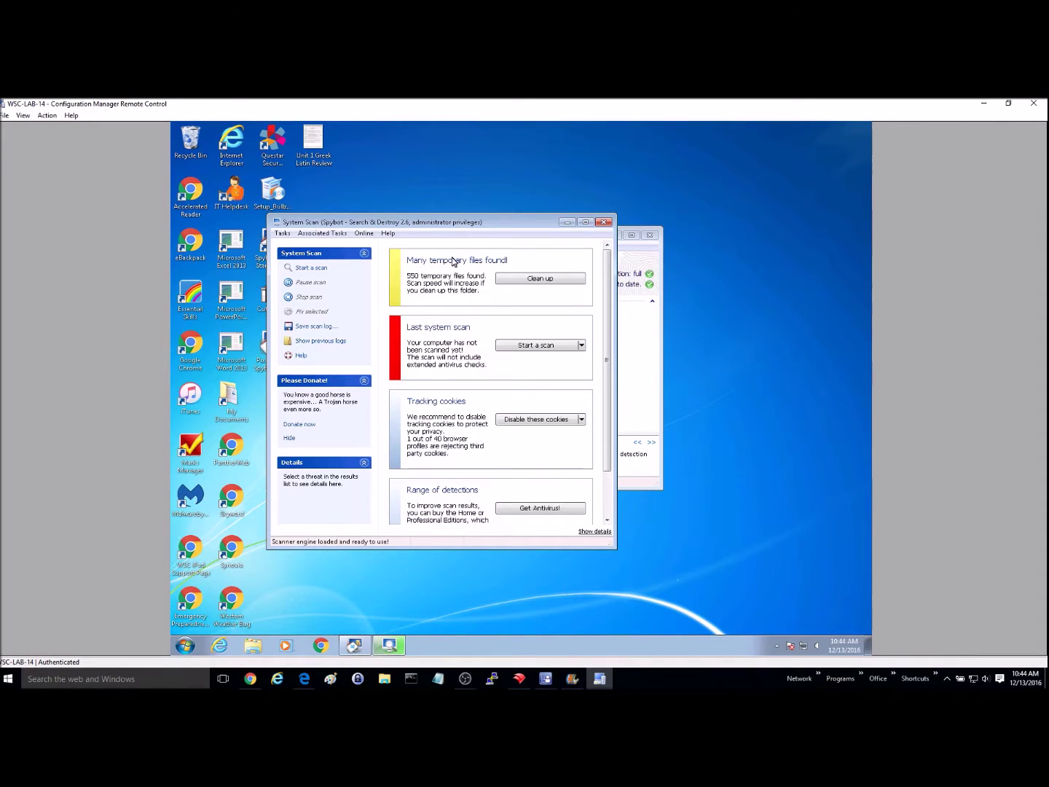
{"action": "left_click", "coordinate": [539, 278]}
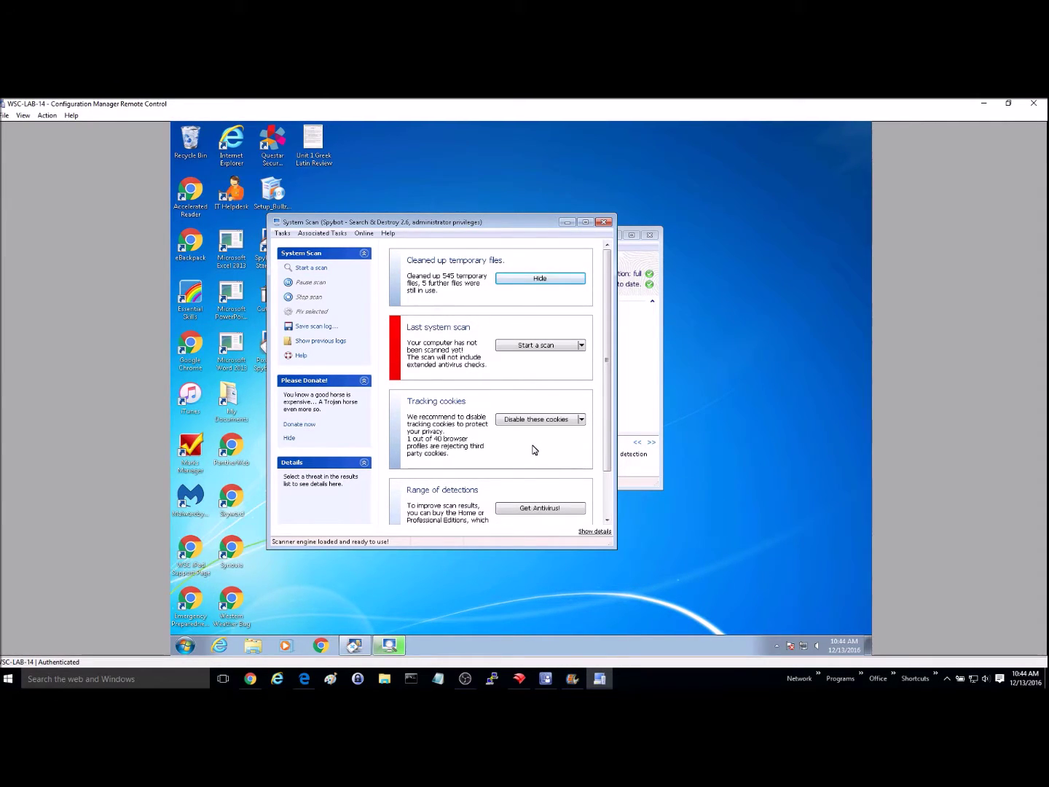
{"action": "left_click", "coordinate": [581, 347]}
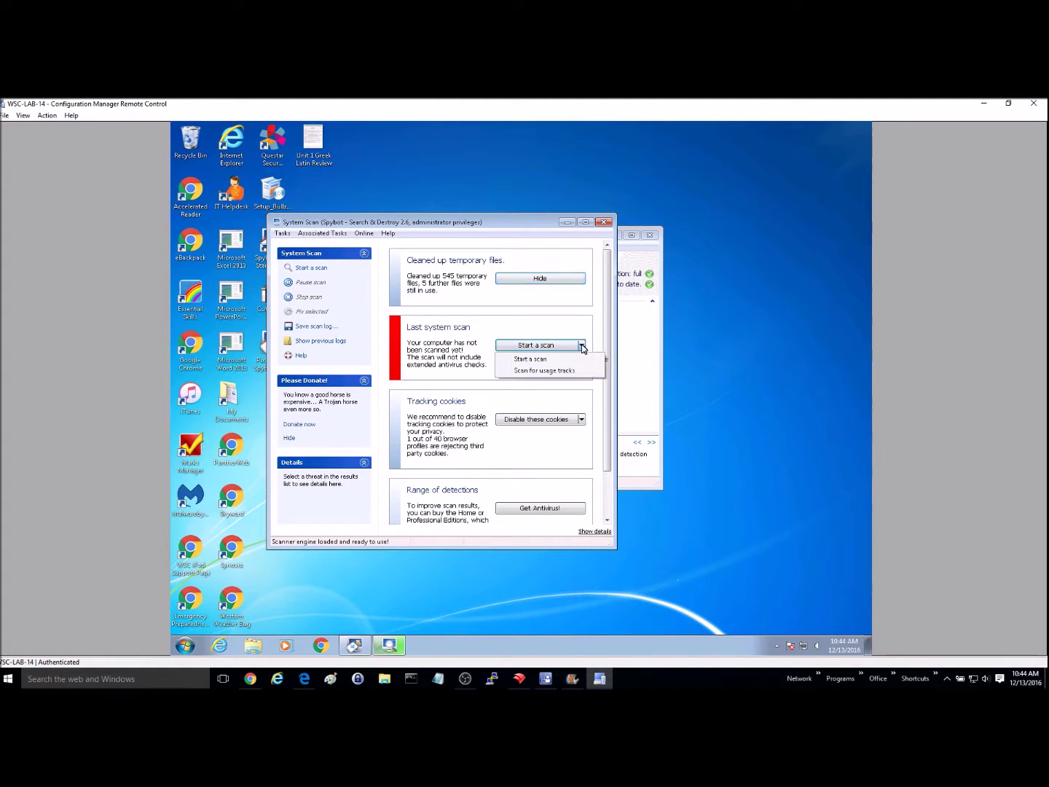
{"action": "left_click", "coordinate": [528, 362]}
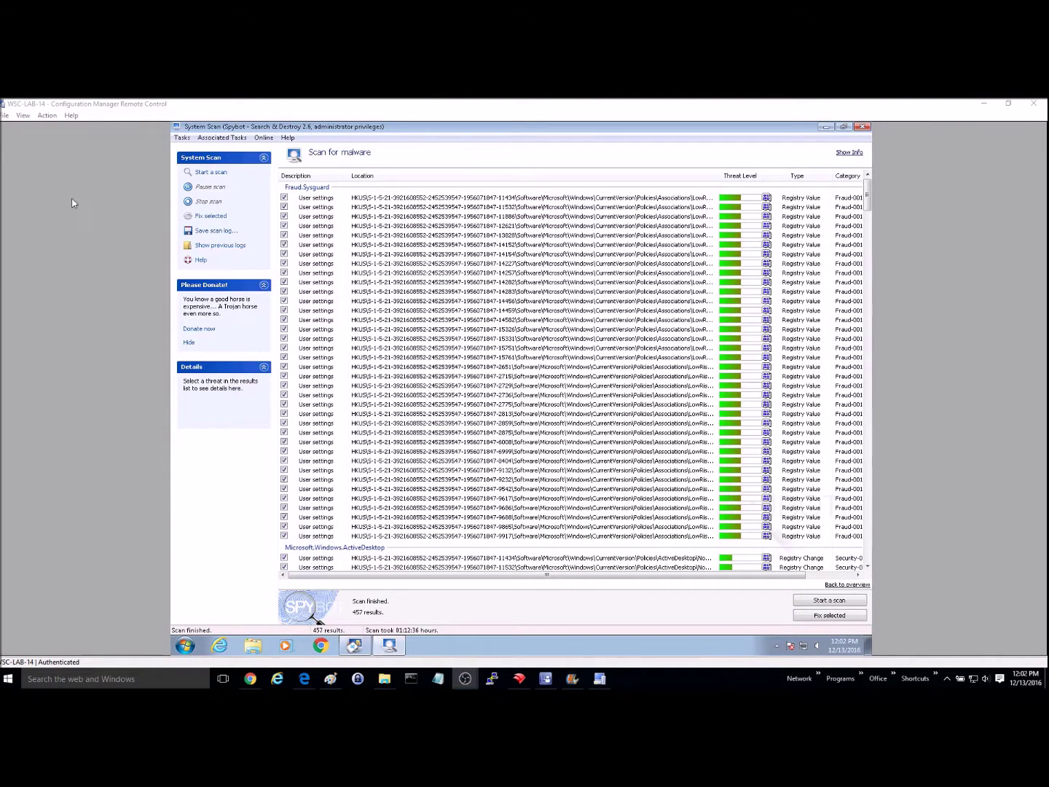
{"action": "left_click", "coordinate": [868, 195]}
Remove the selected malware, declining the restore point and results report, then close the cleaner
{"action": "left_click_drag", "start_coordinate": [868, 195], "coordinate": [864, 218]}
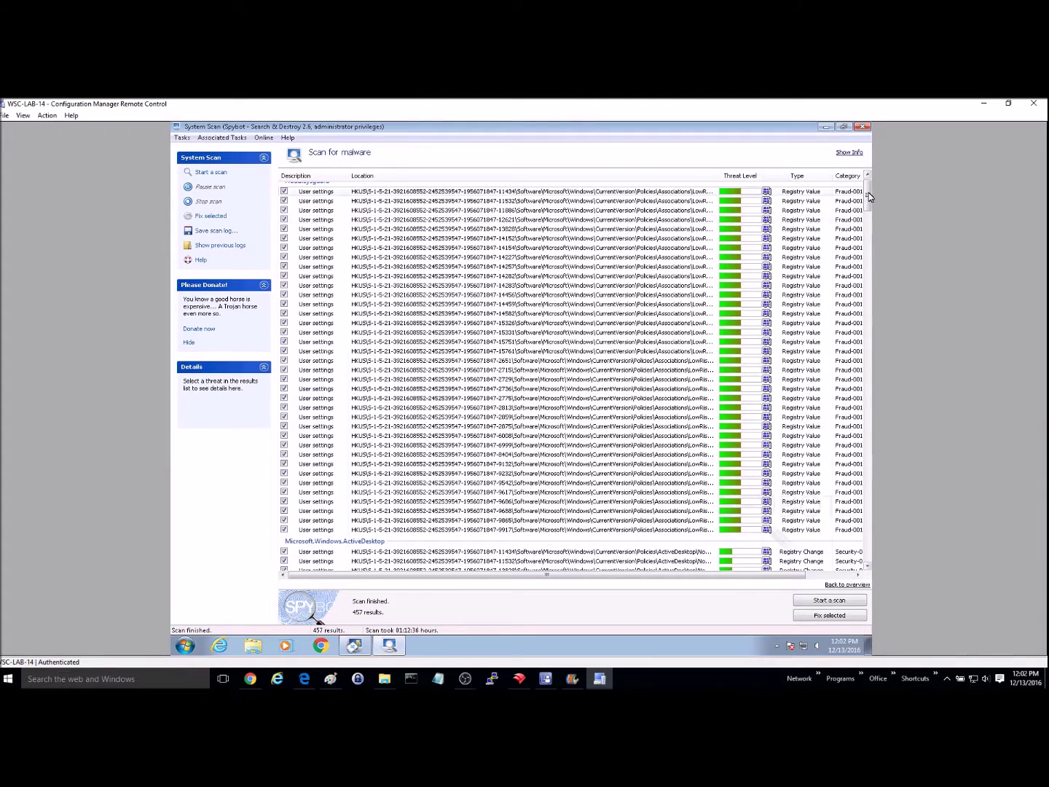
{"action": "left_click_drag", "start_coordinate": [869, 196], "coordinate": [863, 266]}
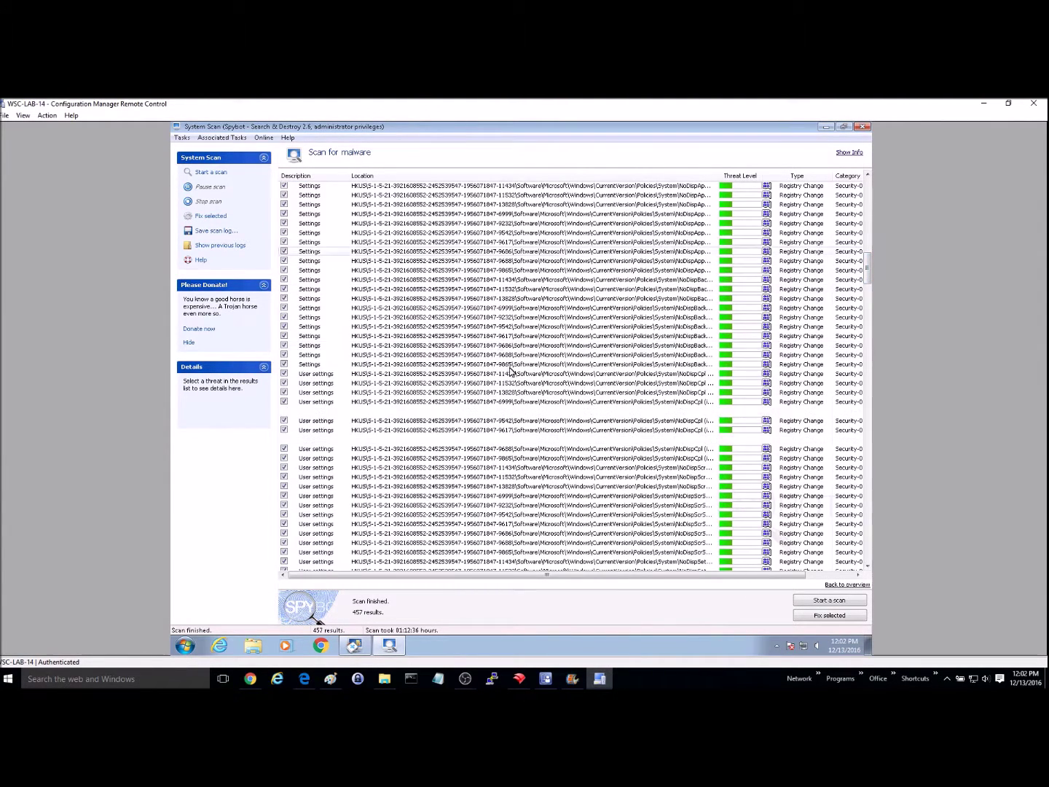
{"action": "left_click", "coordinate": [827, 618]}
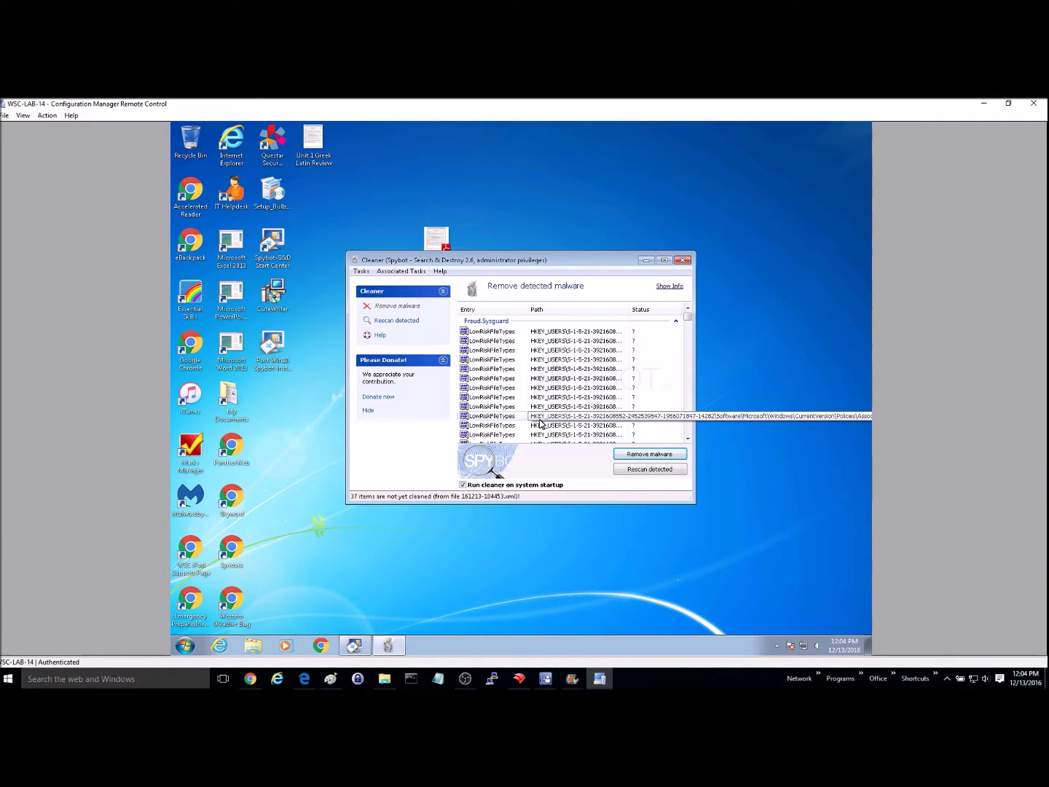
{"action": "left_click", "coordinate": [649, 454]}
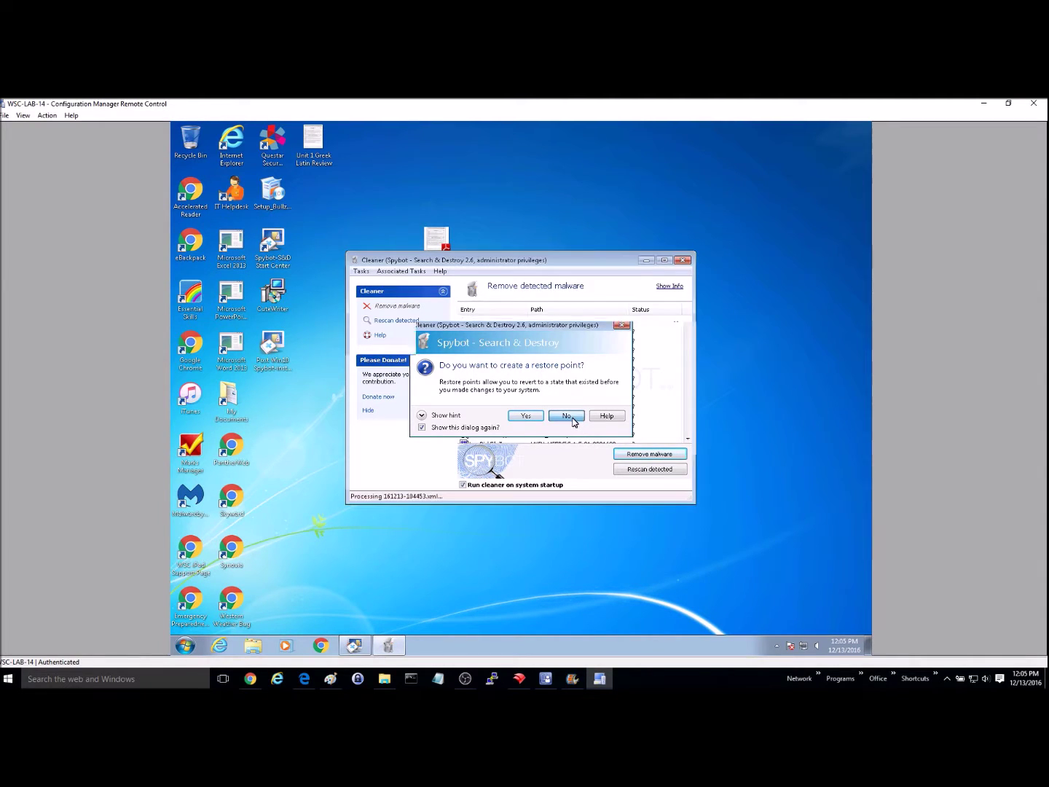
{"action": "left_click", "coordinate": [573, 421]}
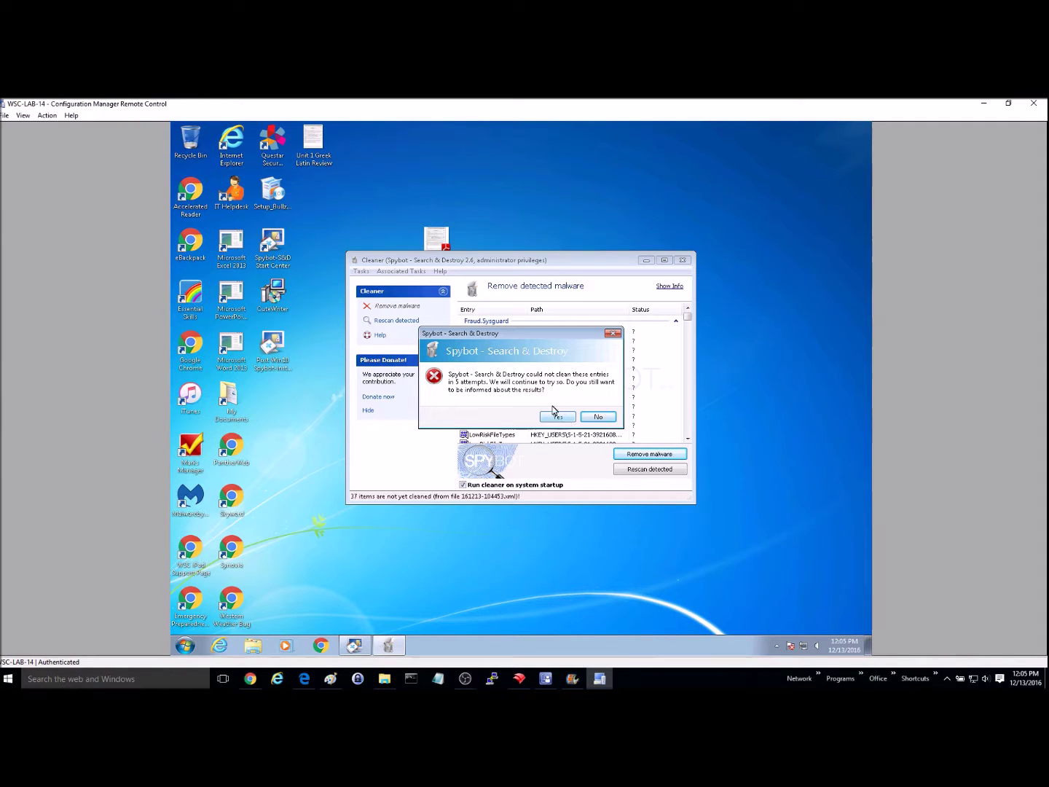
{"action": "left_click", "coordinate": [594, 417]}
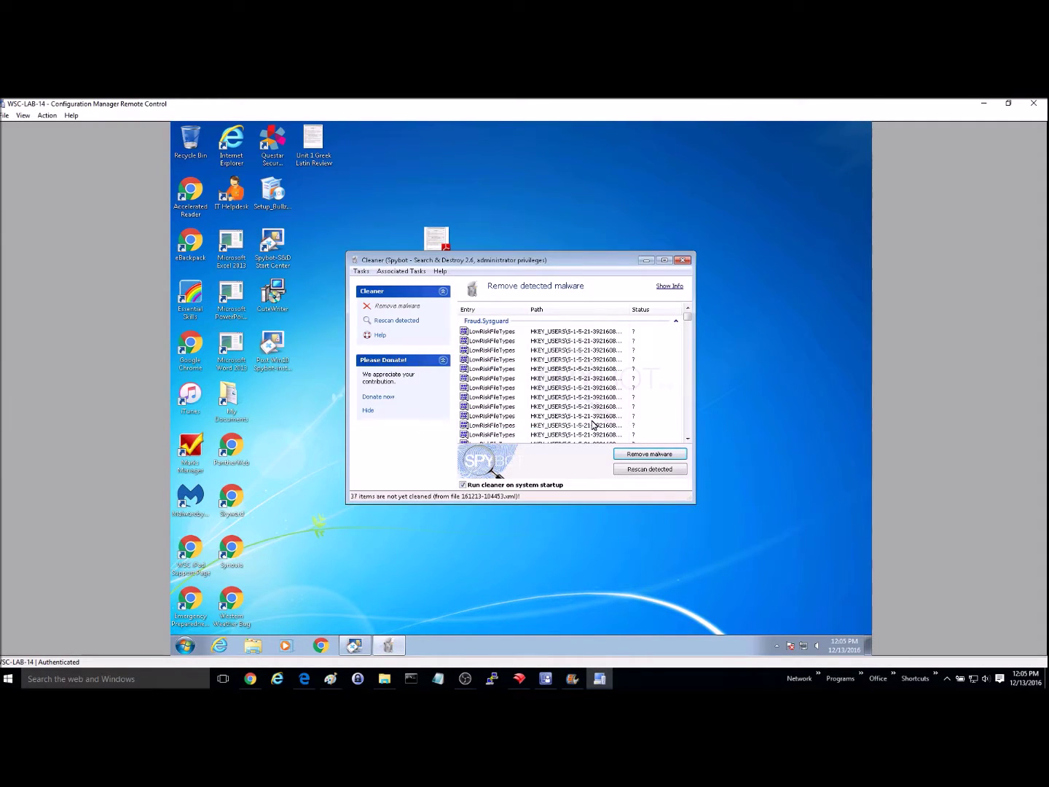
{"action": "left_click", "coordinate": [683, 261]}
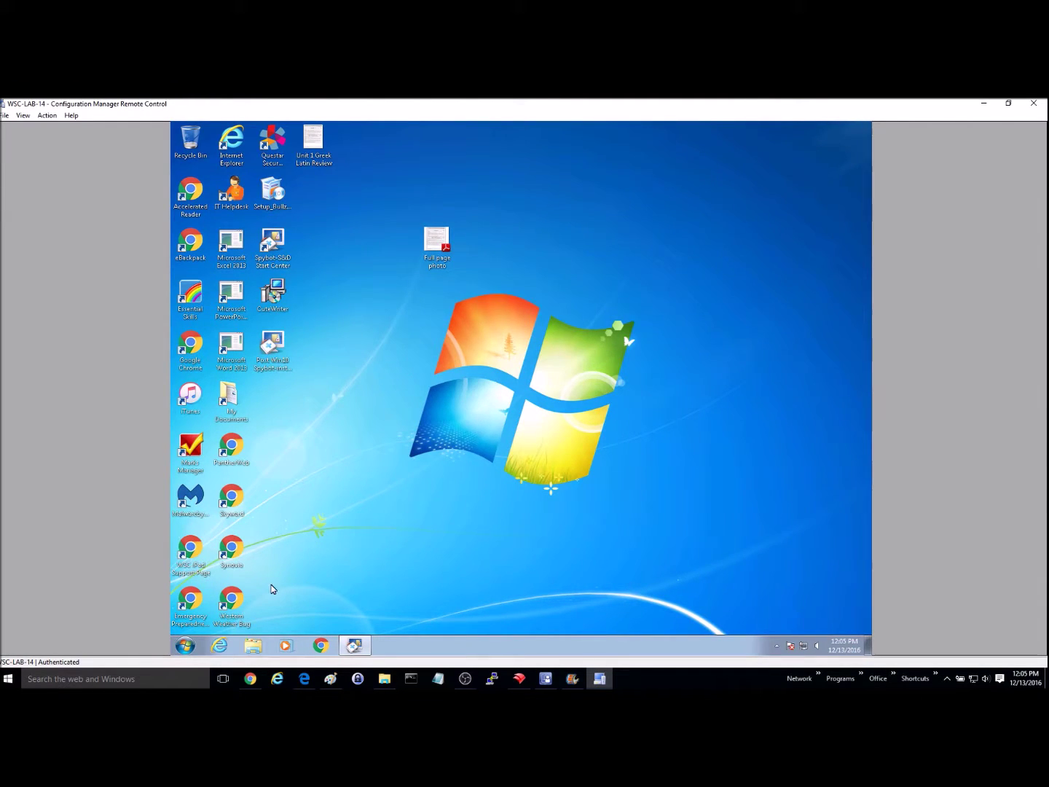
Restart the remote computer from the Start menu's Shut down options, then reopen the Start menu
{"action": "left_click", "coordinate": [186, 646]}
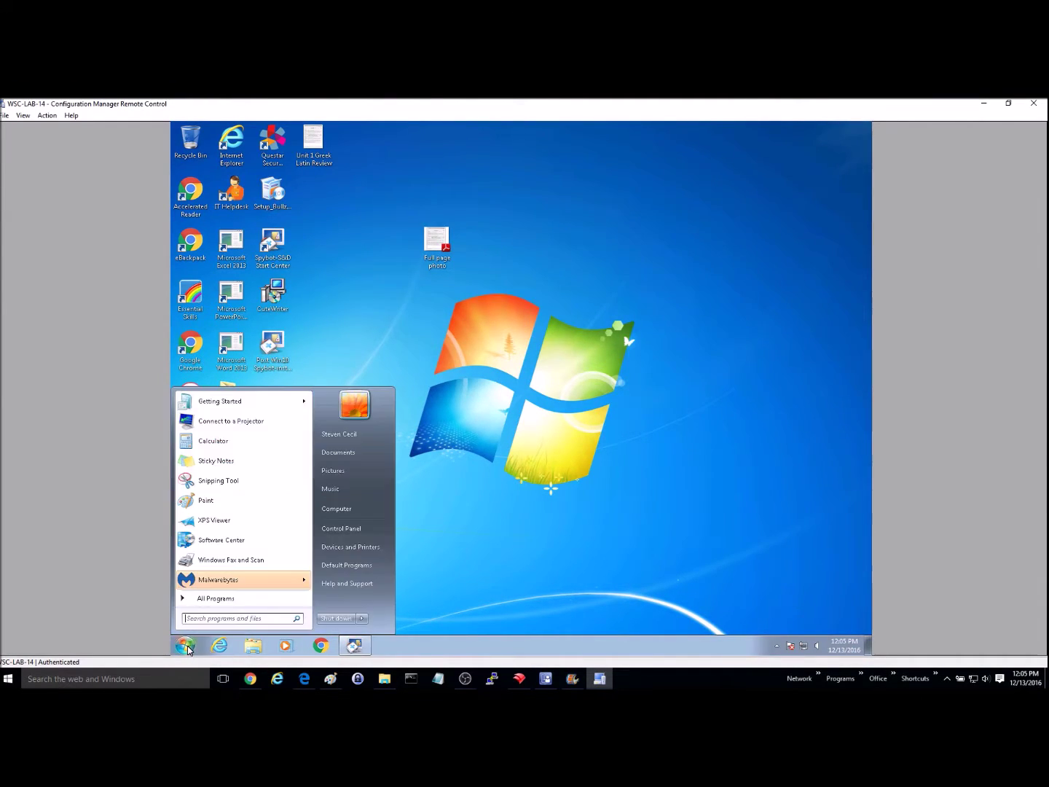
{"action": "left_click", "coordinate": [362, 619]}
{"action": "left_click", "coordinate": [393, 609]}
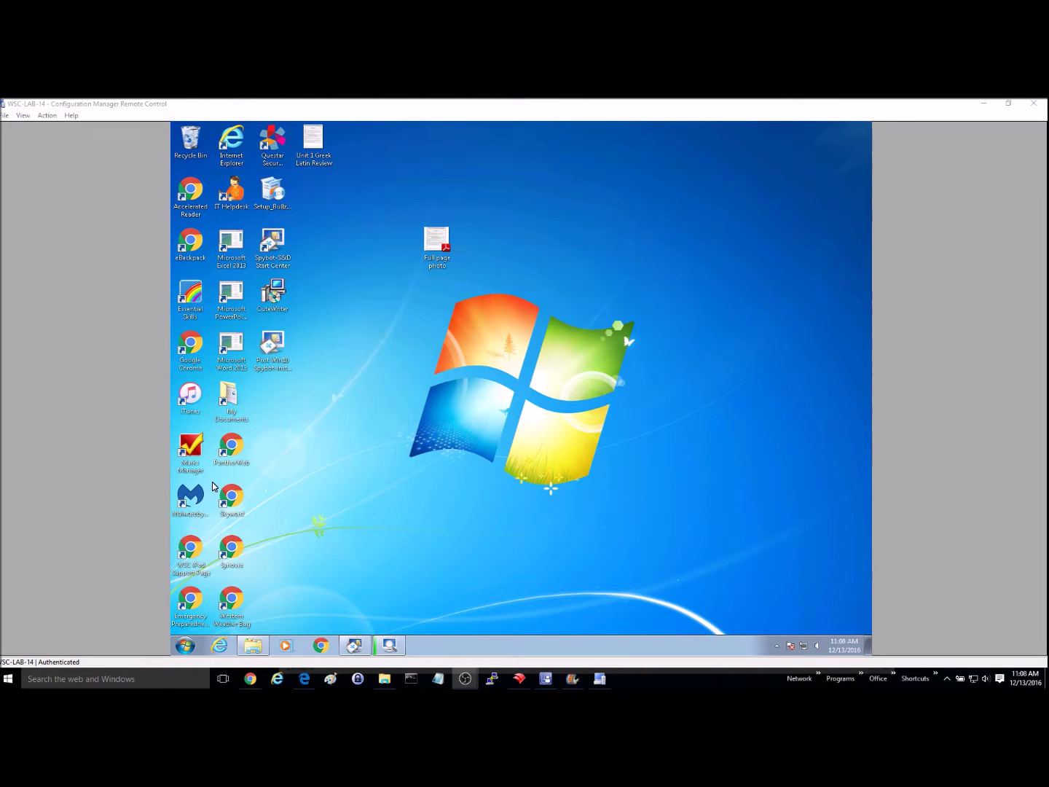
{"action": "left_click", "coordinate": [185, 649]}
{"action": "left_click", "coordinate": [215, 618]}
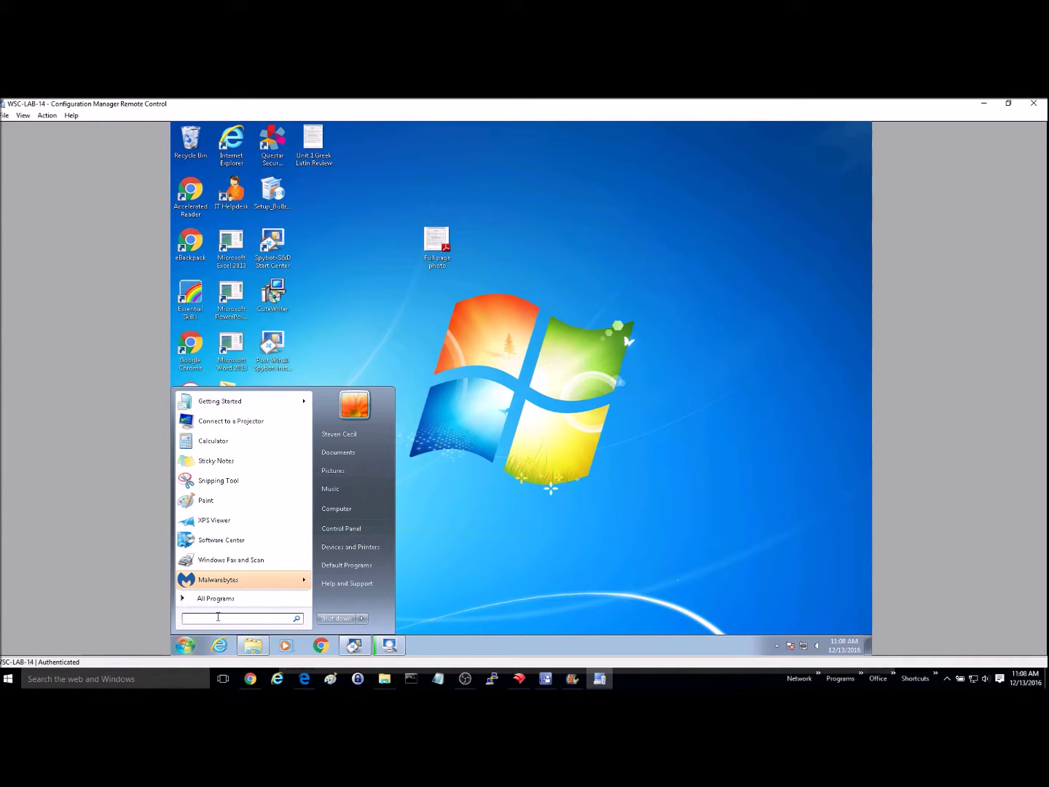
{"action": "type", "text": "shel"}
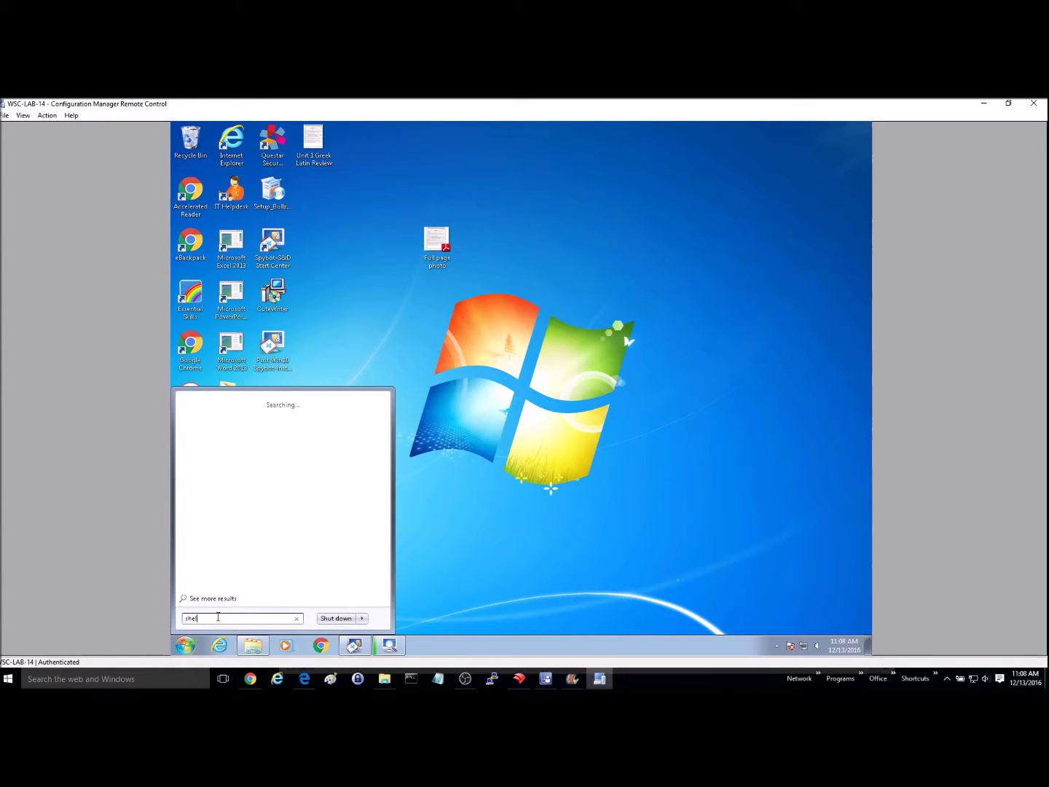
{"action": "type", "text": "l:common startup"}
{"action": "key", "text": "Return"}
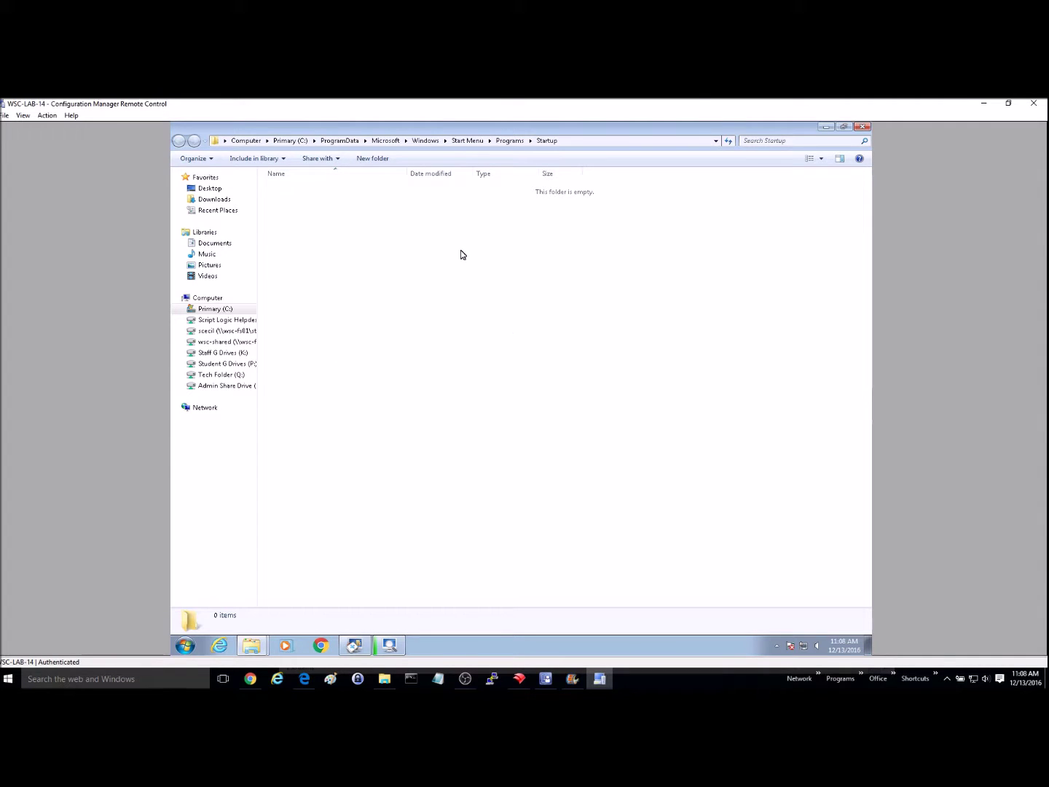
{"action": "left_click", "coordinate": [862, 129]}
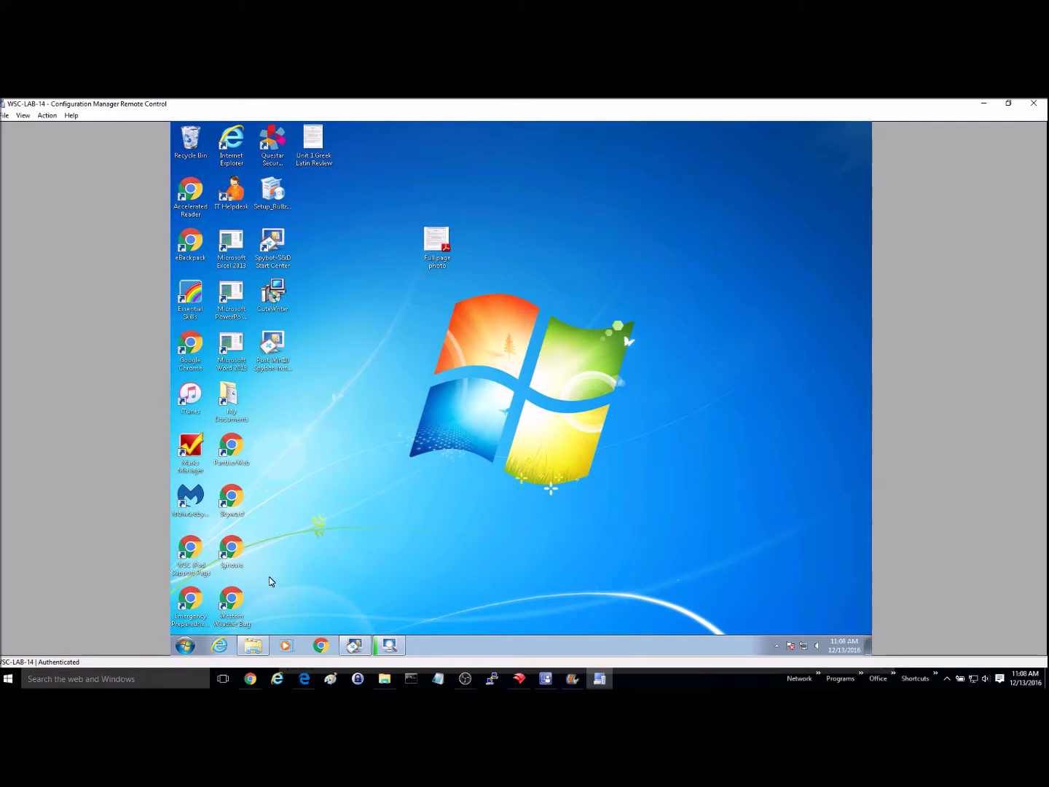
{"action": "left_click", "coordinate": [184, 646]}
{"action": "type", "text": "s"}
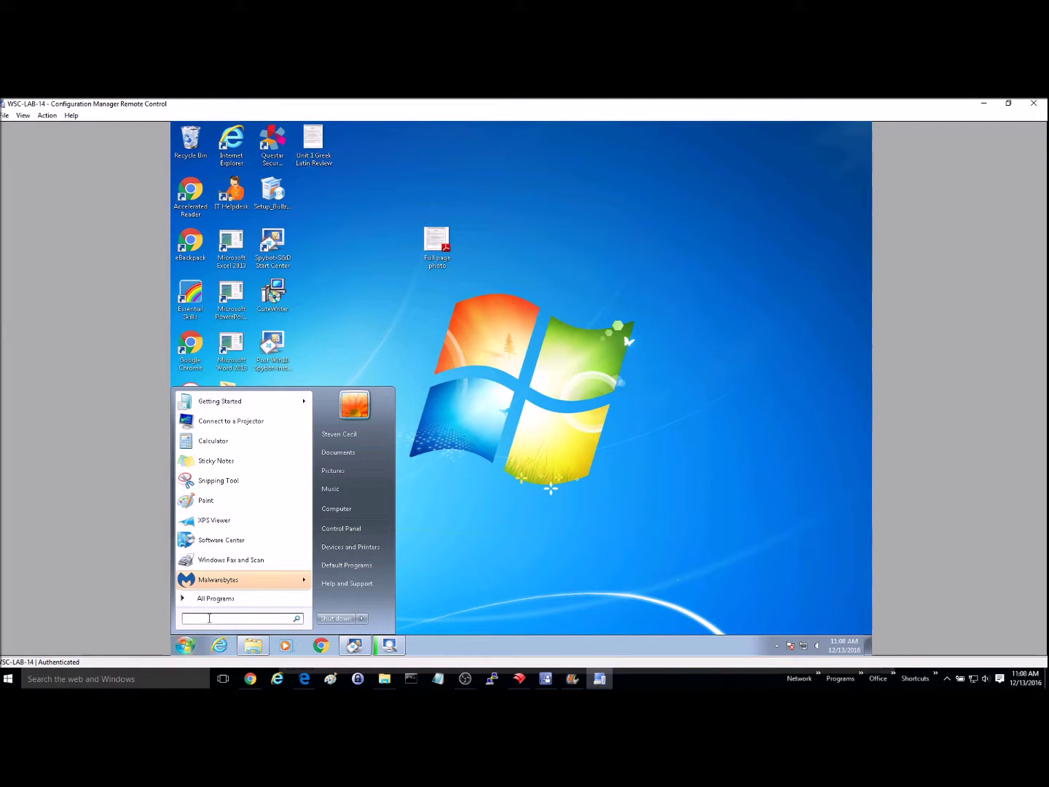
{"action": "type", "text": "hell"}
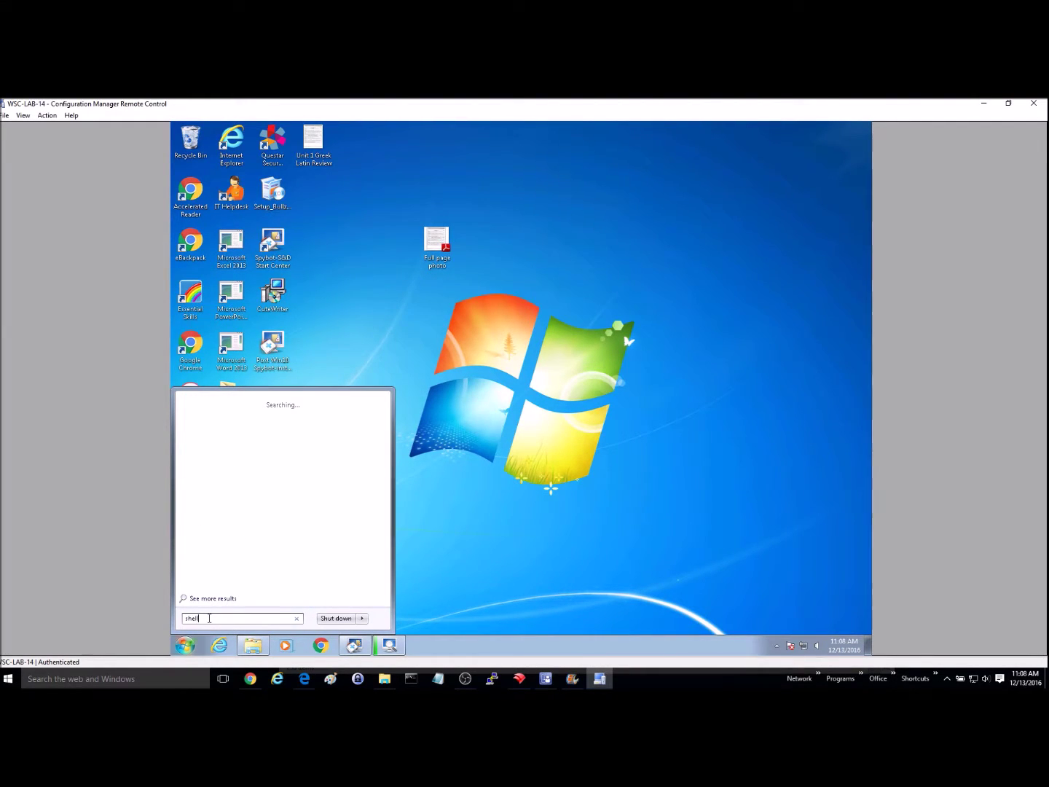
{"action": "type", "text": ":startup"}
{"action": "key", "text": "Return"}
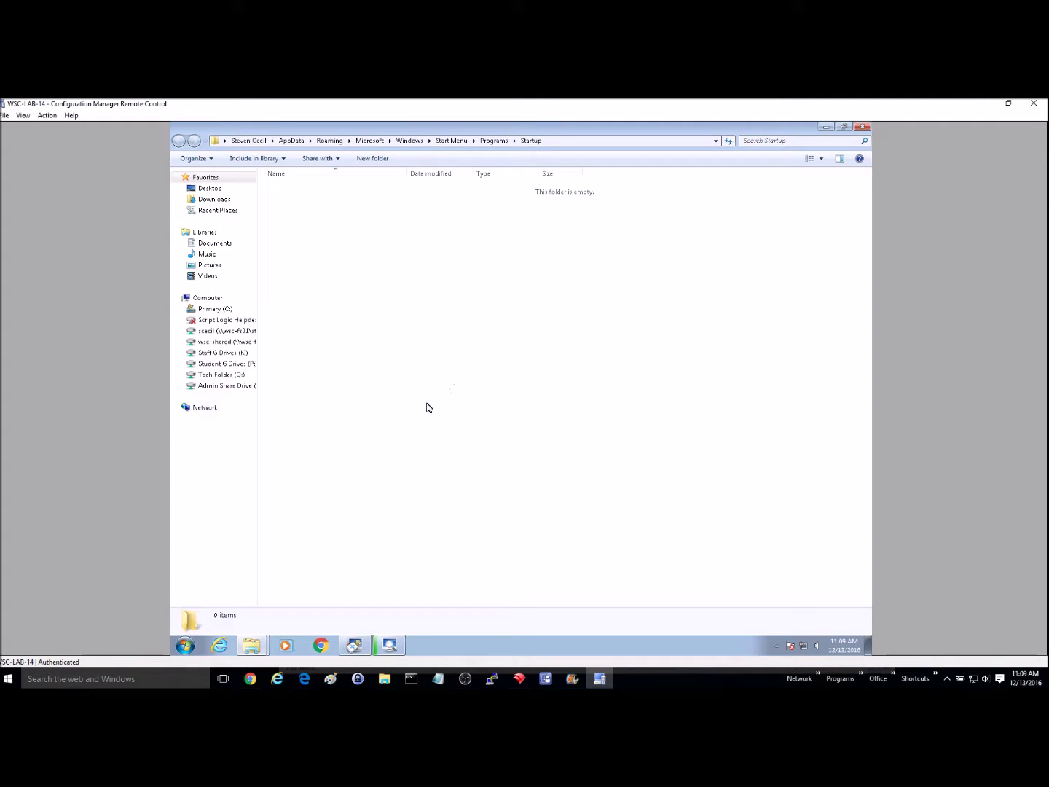
{"action": "left_click", "coordinate": [863, 129]}
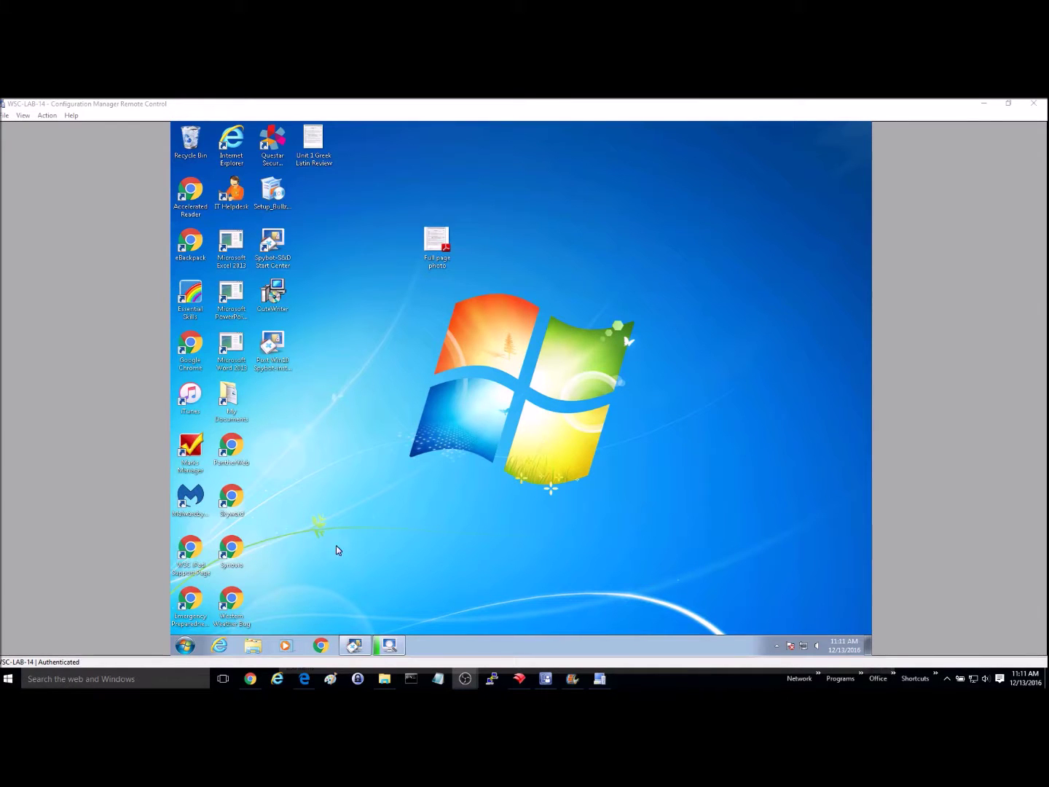
Open a Windows Explorer window and browse to C:\Windows\Prefetch
{"action": "left_click", "coordinate": [254, 646]}
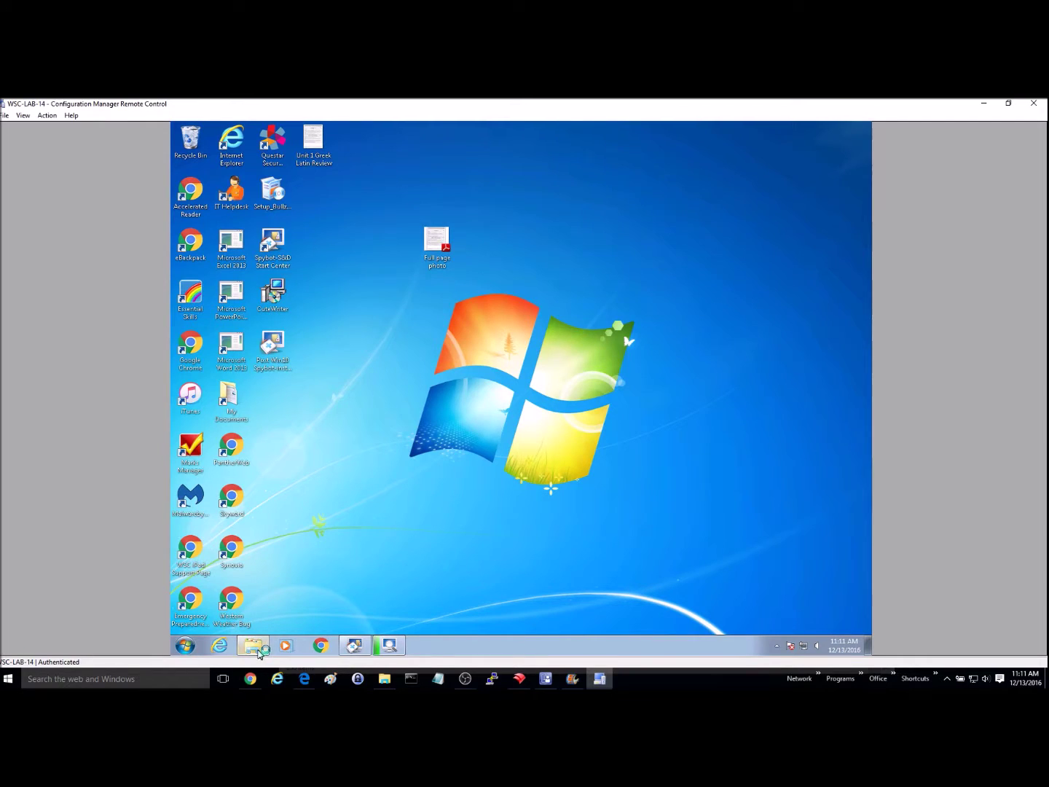
{"action": "left_click", "coordinate": [258, 653]}
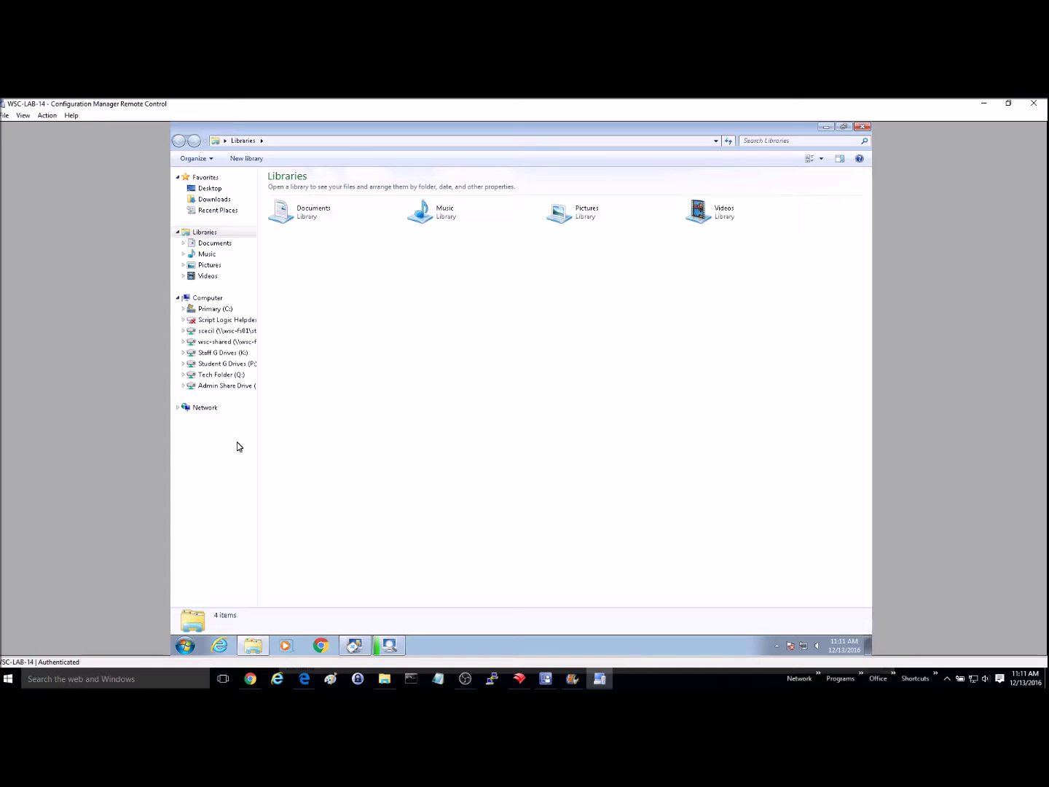
{"action": "left_click", "coordinate": [210, 310]}
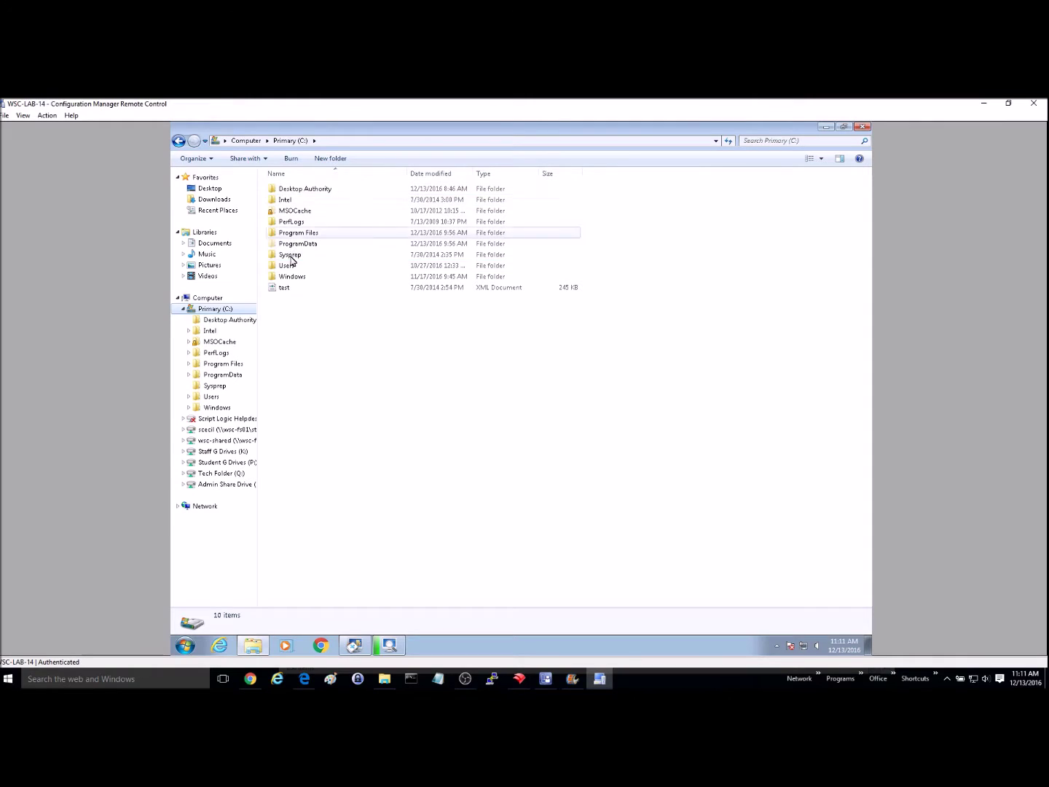
{"action": "left_click", "coordinate": [290, 279]}
{"action": "double_click", "coordinate": [292, 281]}
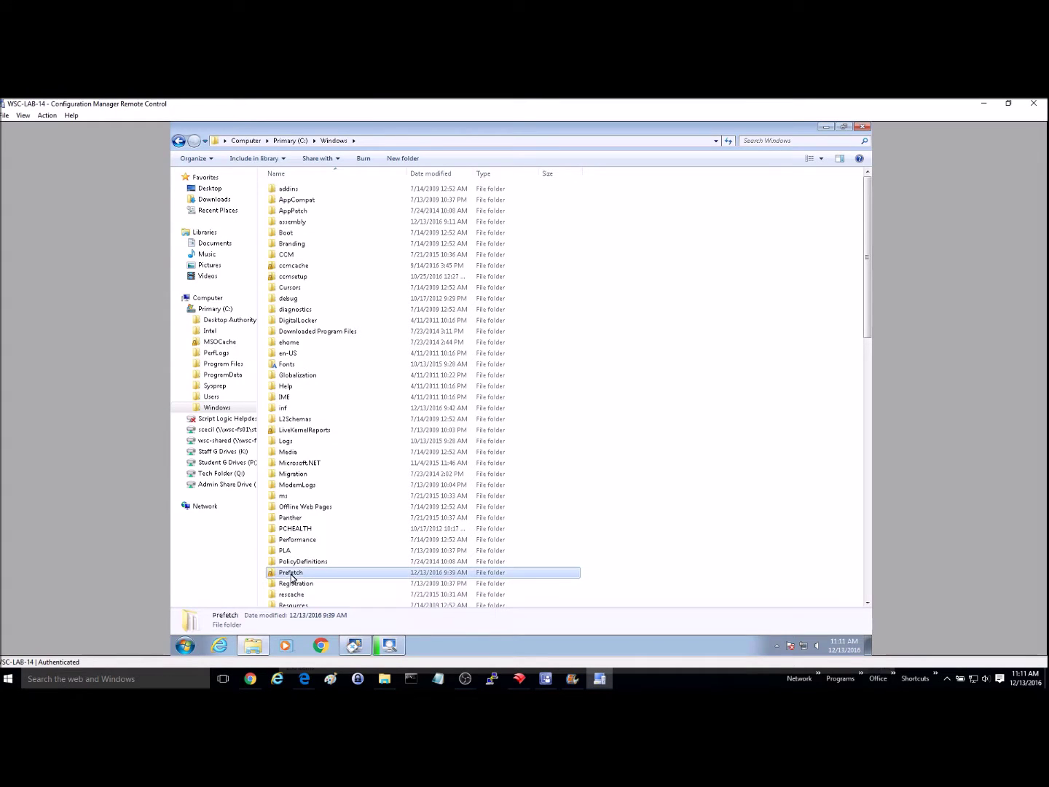
{"action": "double_click", "coordinate": [292, 575]}
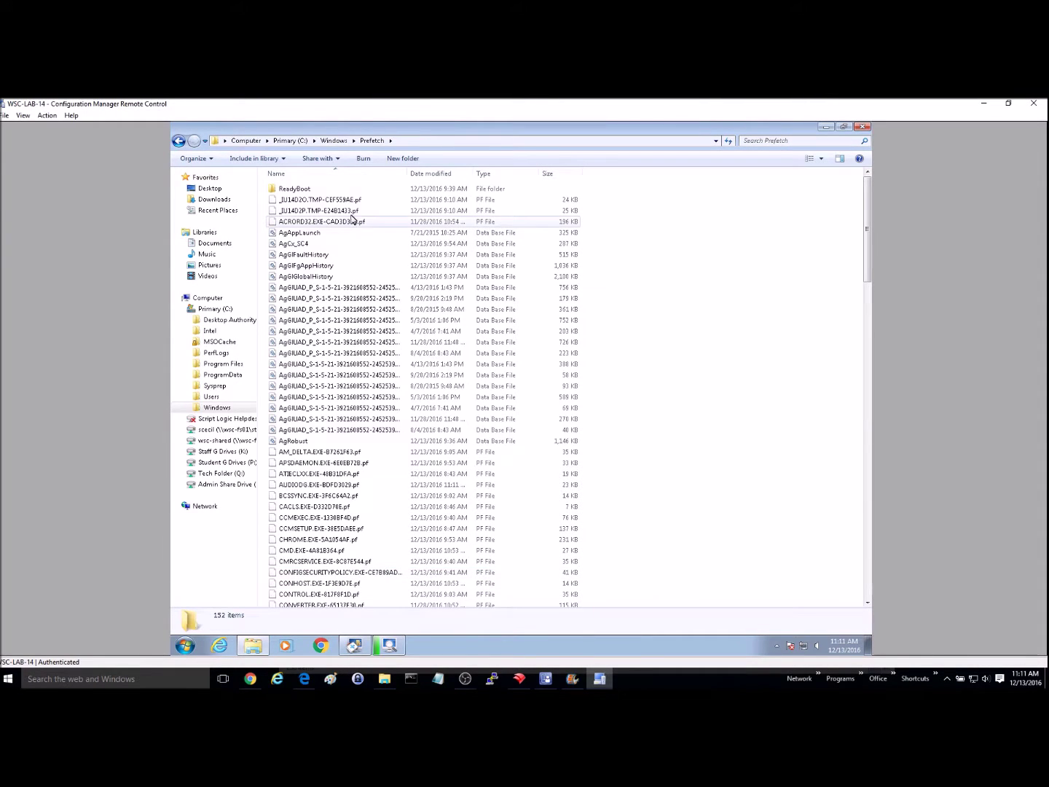
Delete the 151 Prefetch files below ReadyBoot to the Recycle Bin and return to the desktop
{"action": "left_click_drag", "start_coordinate": [654, 204], "coordinate": [284, 644]}
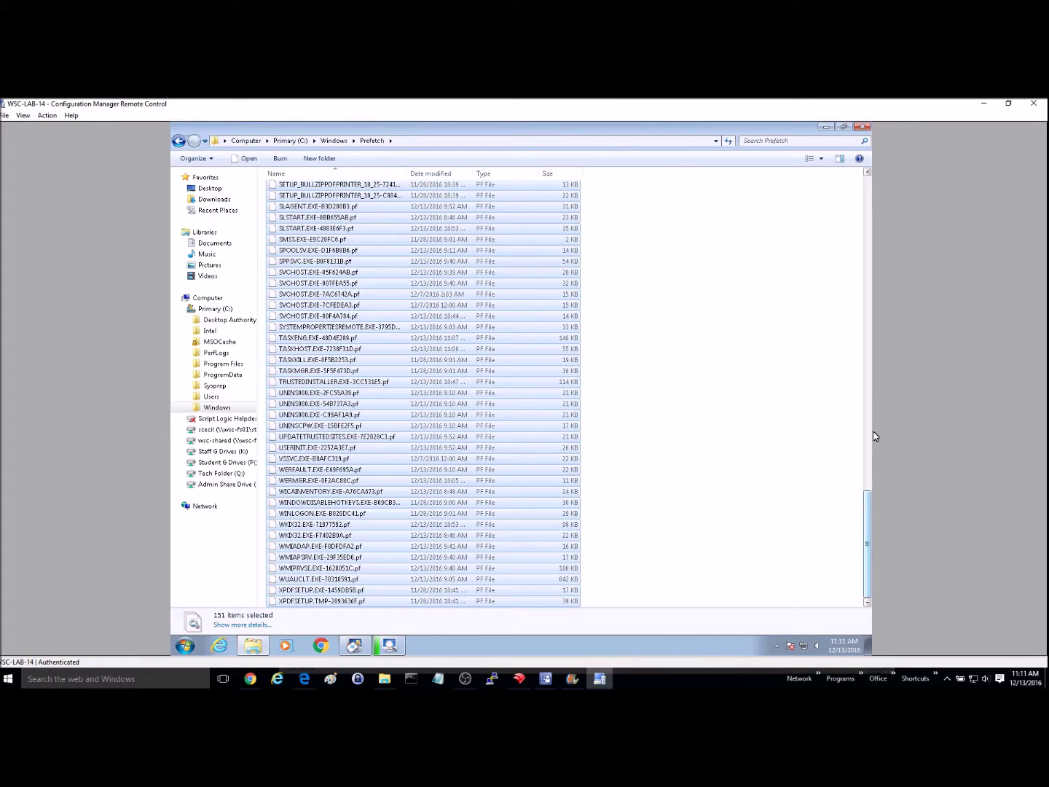
{"action": "left_click_drag", "start_coordinate": [875, 436], "coordinate": [874, 237]}
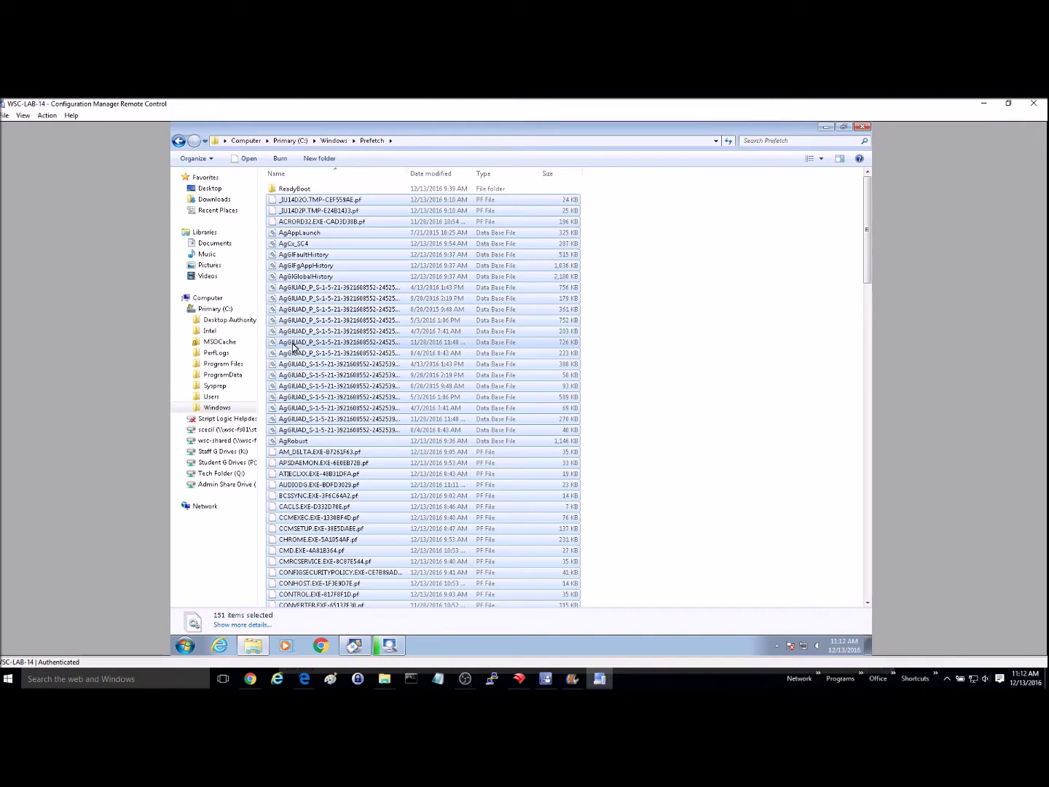
{"action": "key", "text": "Delete"}
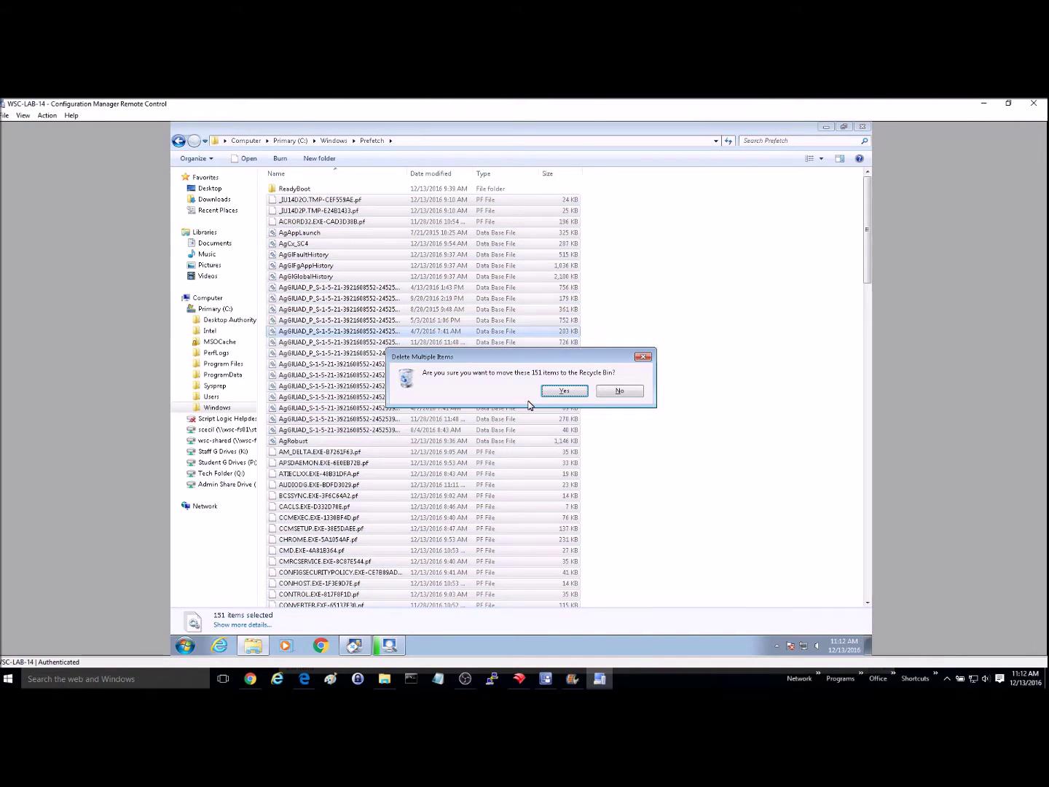
{"action": "left_click", "coordinate": [568, 395]}
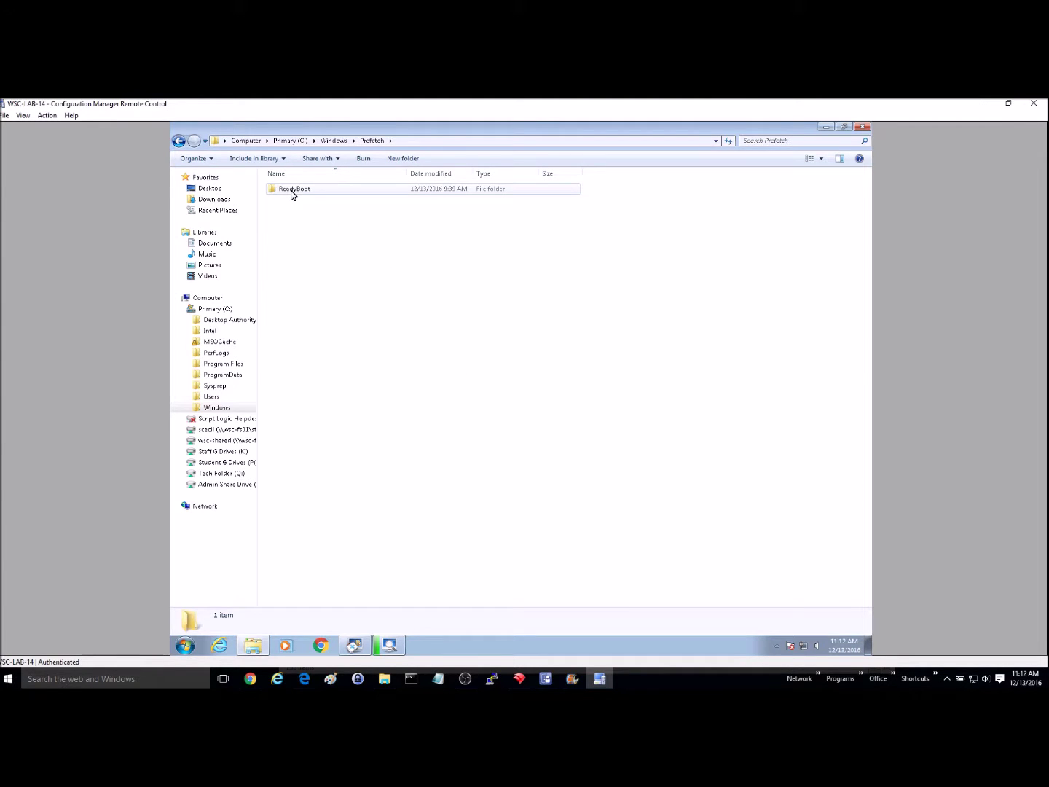
{"action": "key", "text": "super+d"}
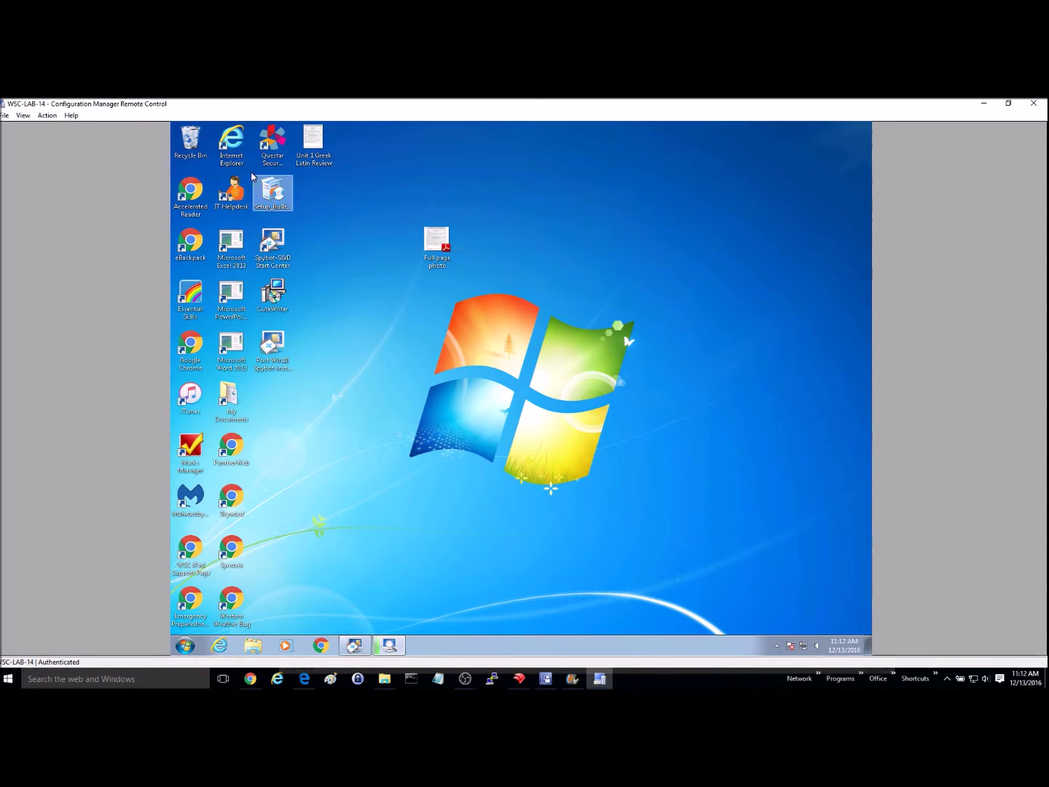
Permanently empty the Recycle Bin from its window, confirming the deletion
{"action": "double_click", "coordinate": [189, 146]}
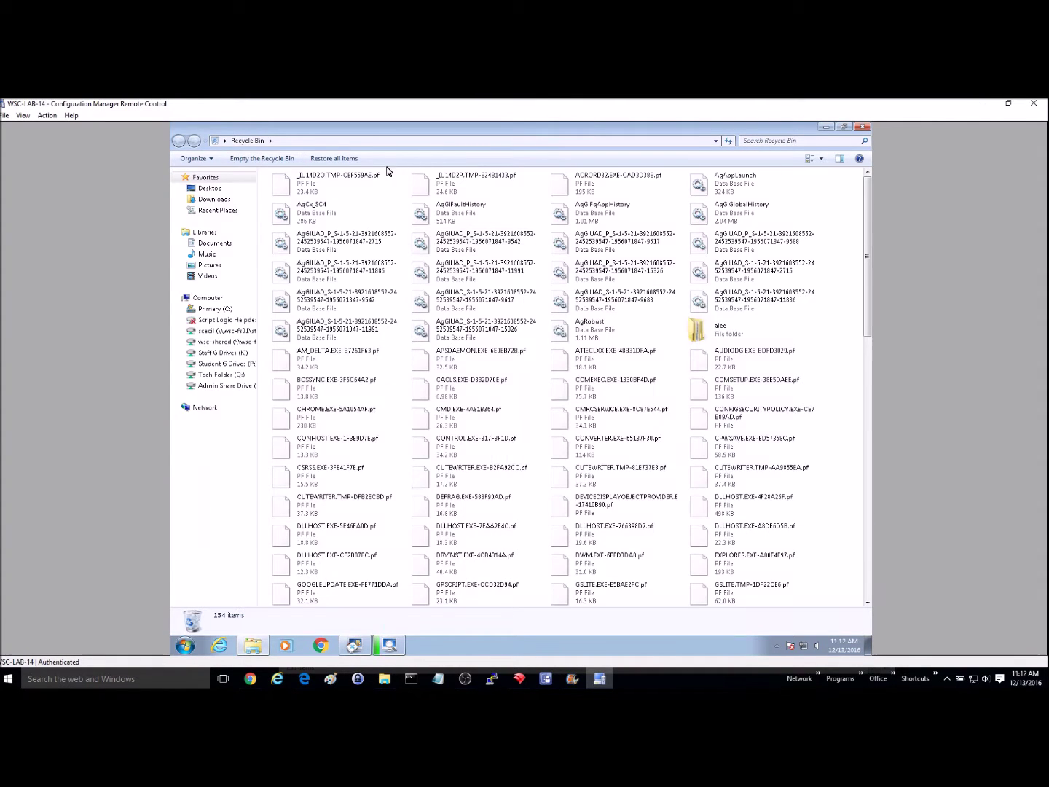
{"action": "left_click", "coordinate": [246, 159]}
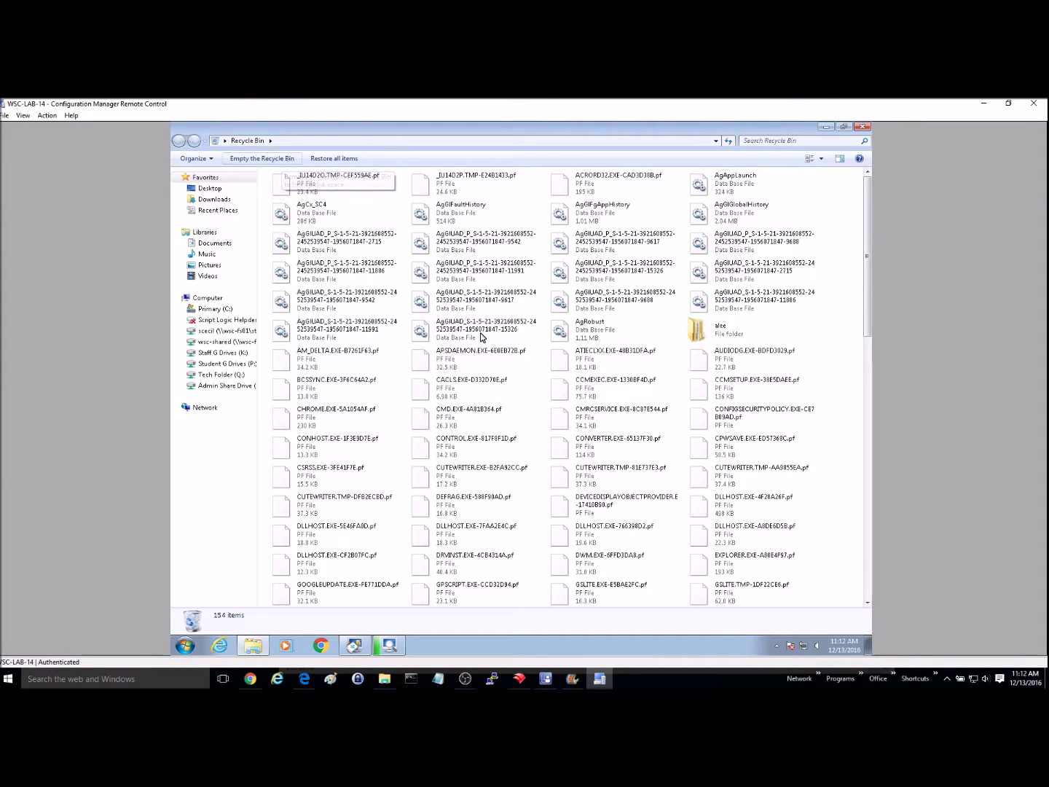
{"action": "left_click", "coordinate": [560, 391]}
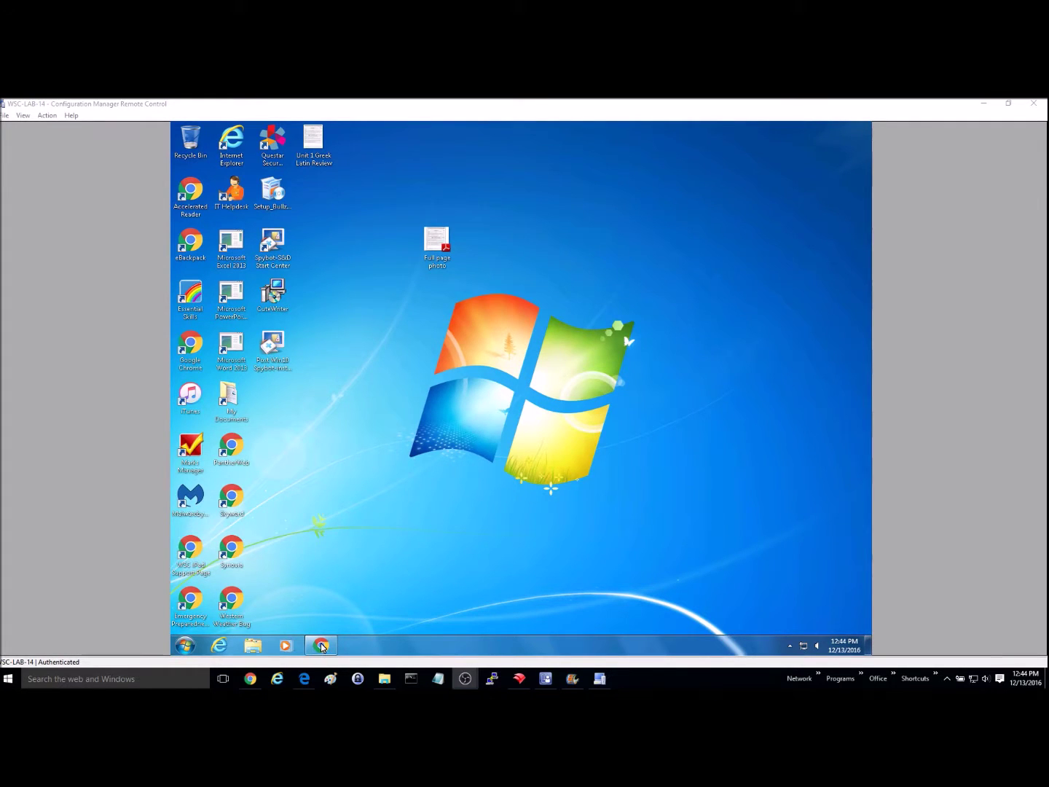
Search Google for 'ccleaner' in Chrome
{"action": "left_click", "coordinate": [321, 646]}
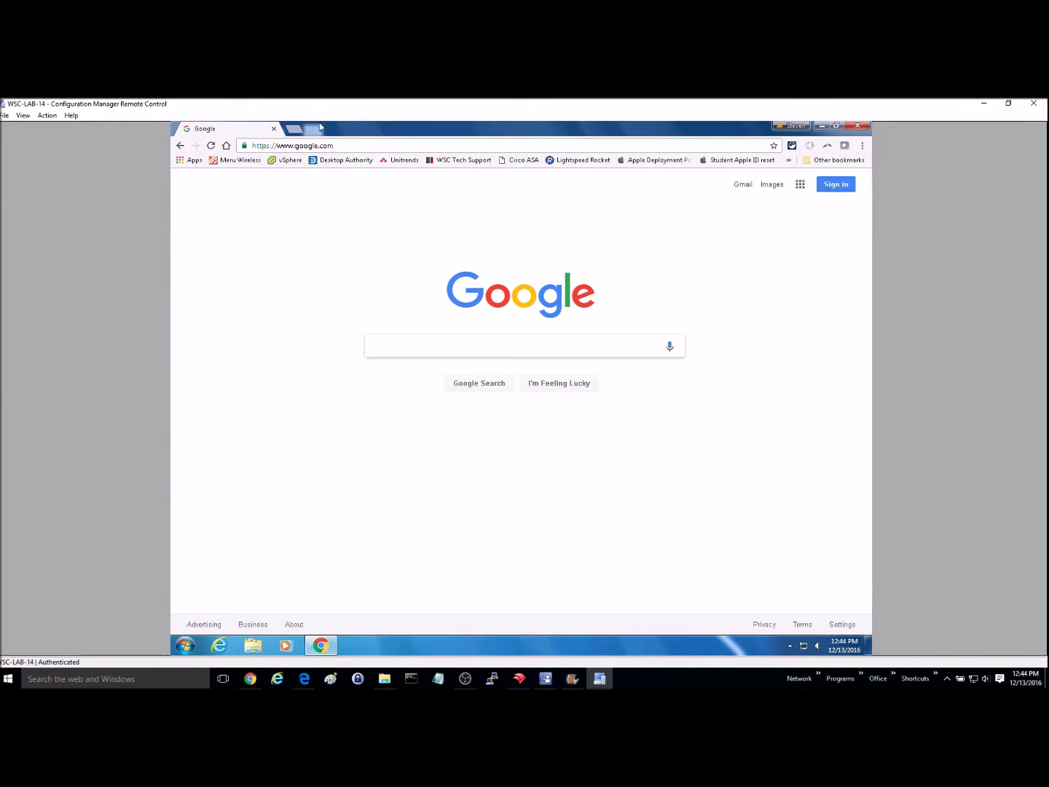
{"action": "left_click", "coordinate": [346, 148]}
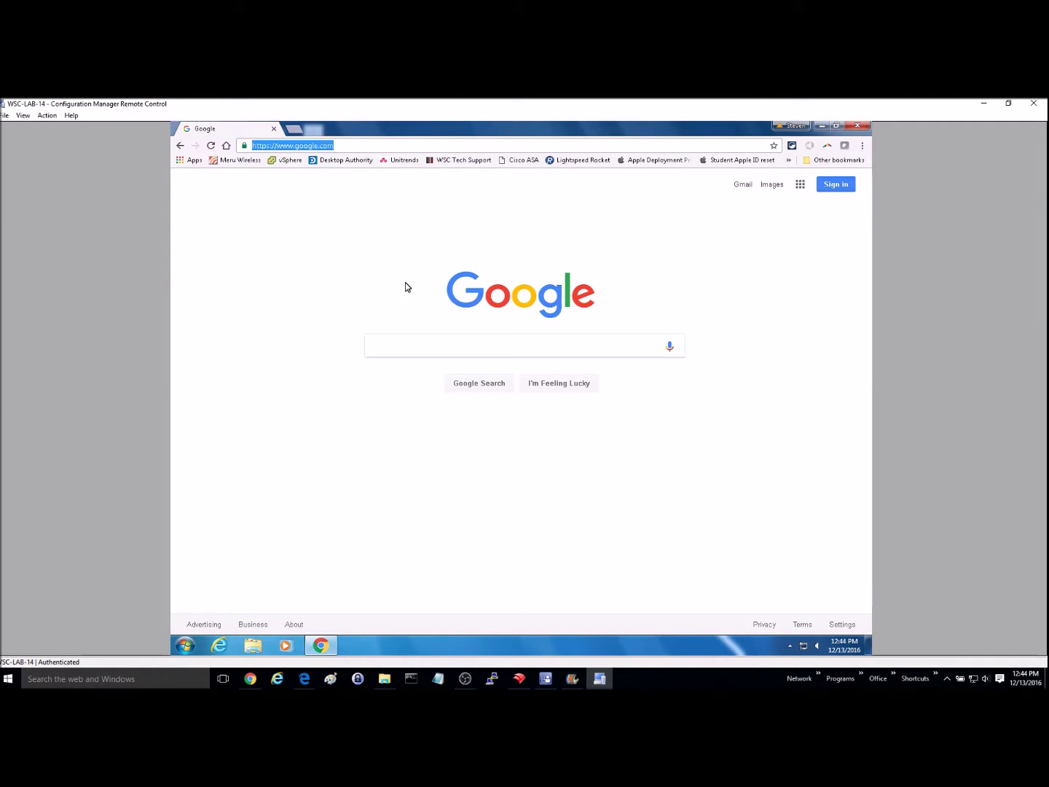
{"action": "left_click", "coordinate": [406, 350]}
{"action": "type", "text": "ccleaner"}
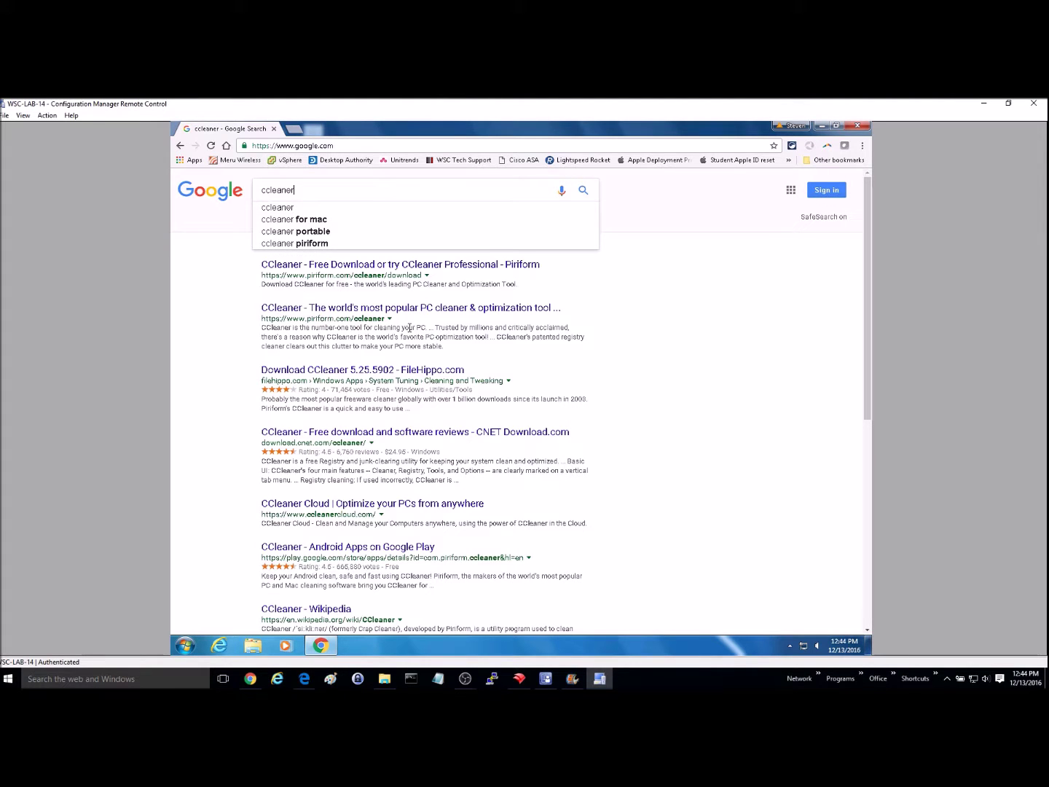
{"action": "key", "text": "Return"}
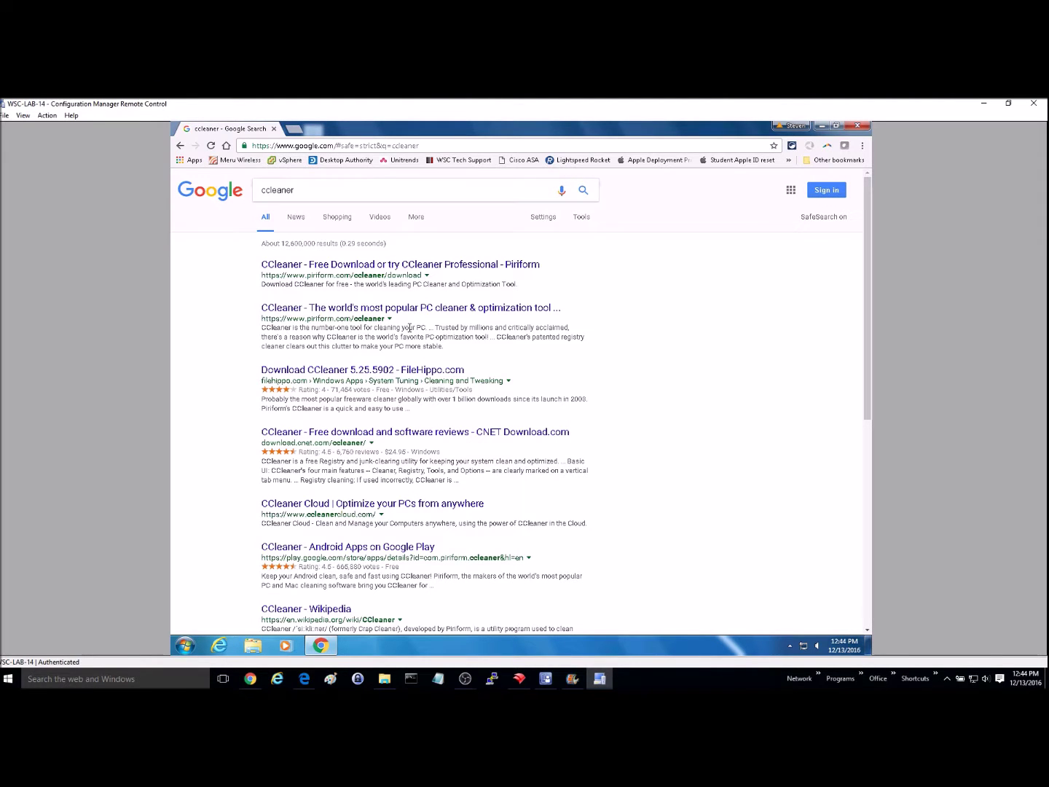
Download the CCleaner Free installer ccsetup525 from Piriform and show it in Downloads
{"action": "left_click", "coordinate": [328, 266]}
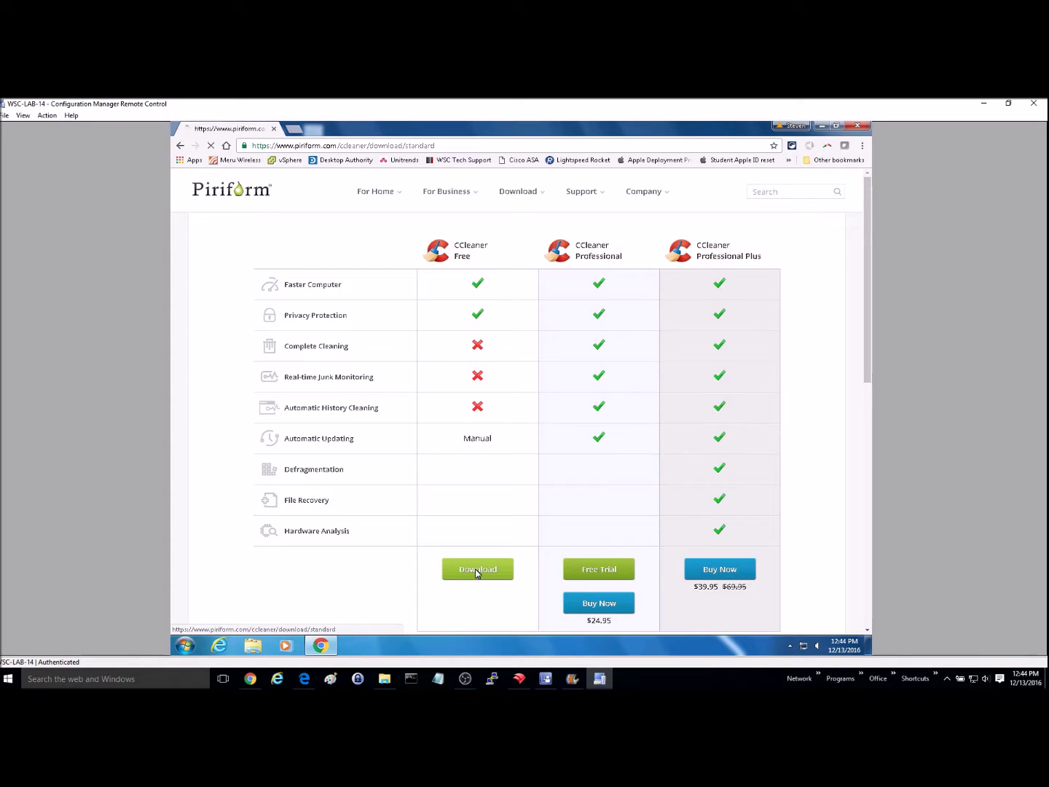
{"action": "left_click", "coordinate": [476, 571]}
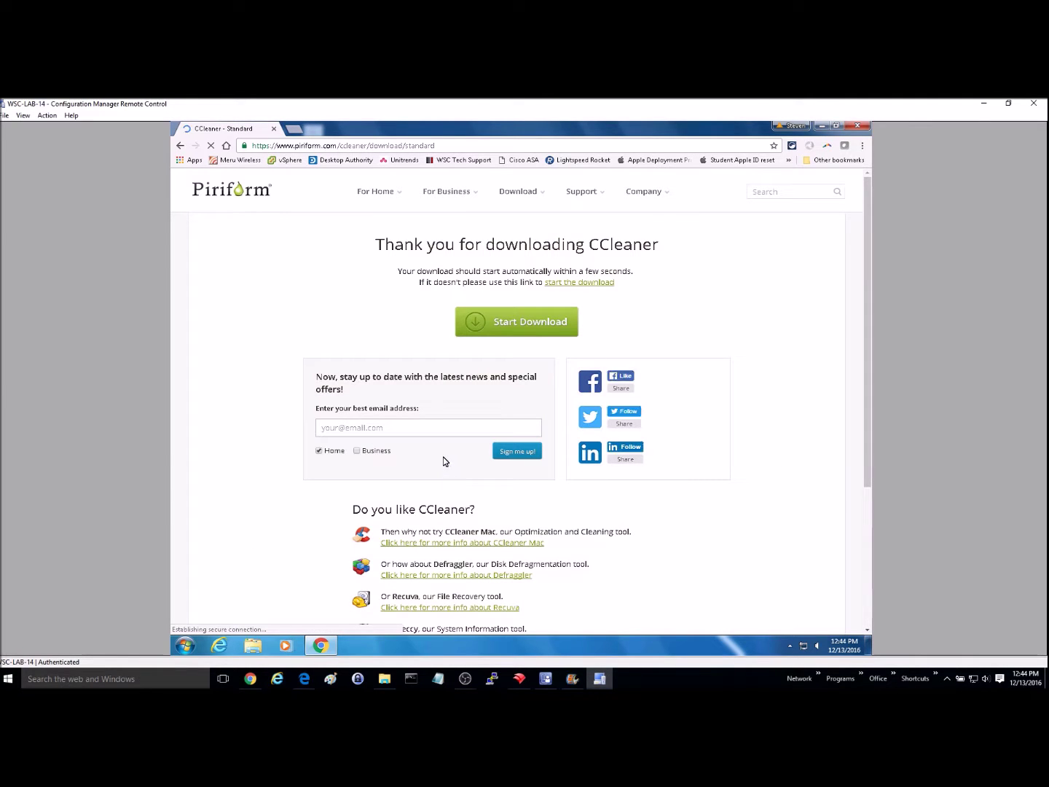
{"action": "scroll", "coordinate": [485, 356], "scroll_direction": "down", "scroll_amount": 2}
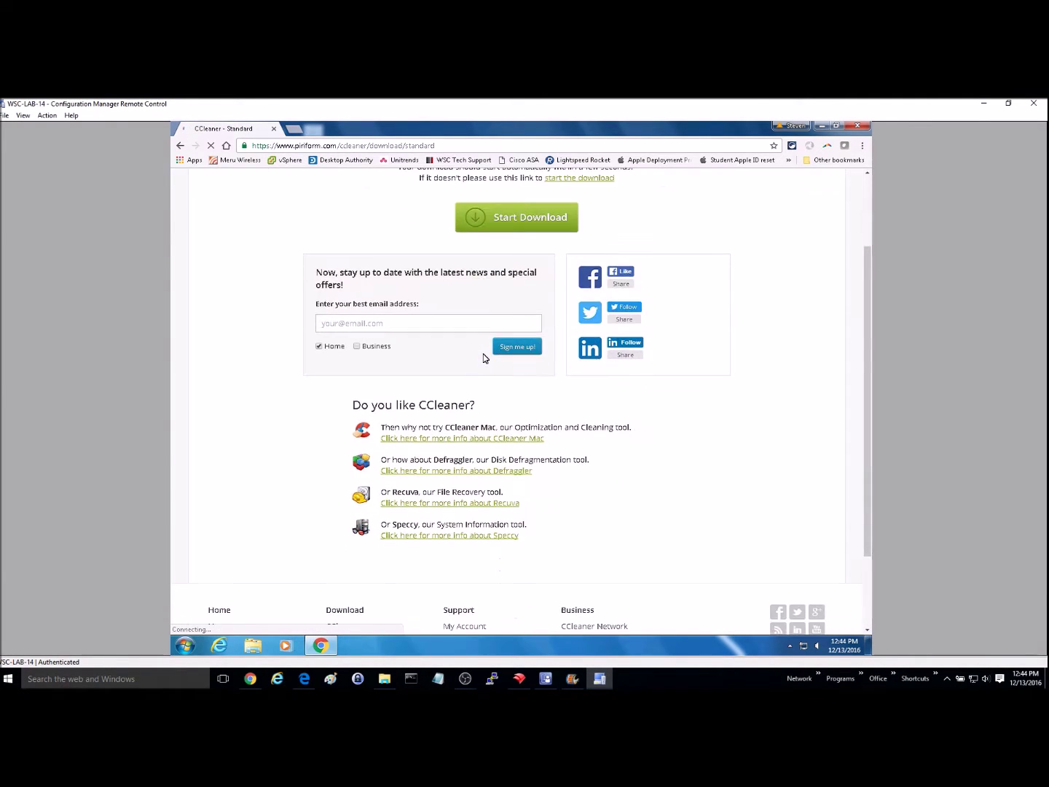
{"action": "scroll", "coordinate": [511, 273], "scroll_direction": "up", "scroll_amount": 1}
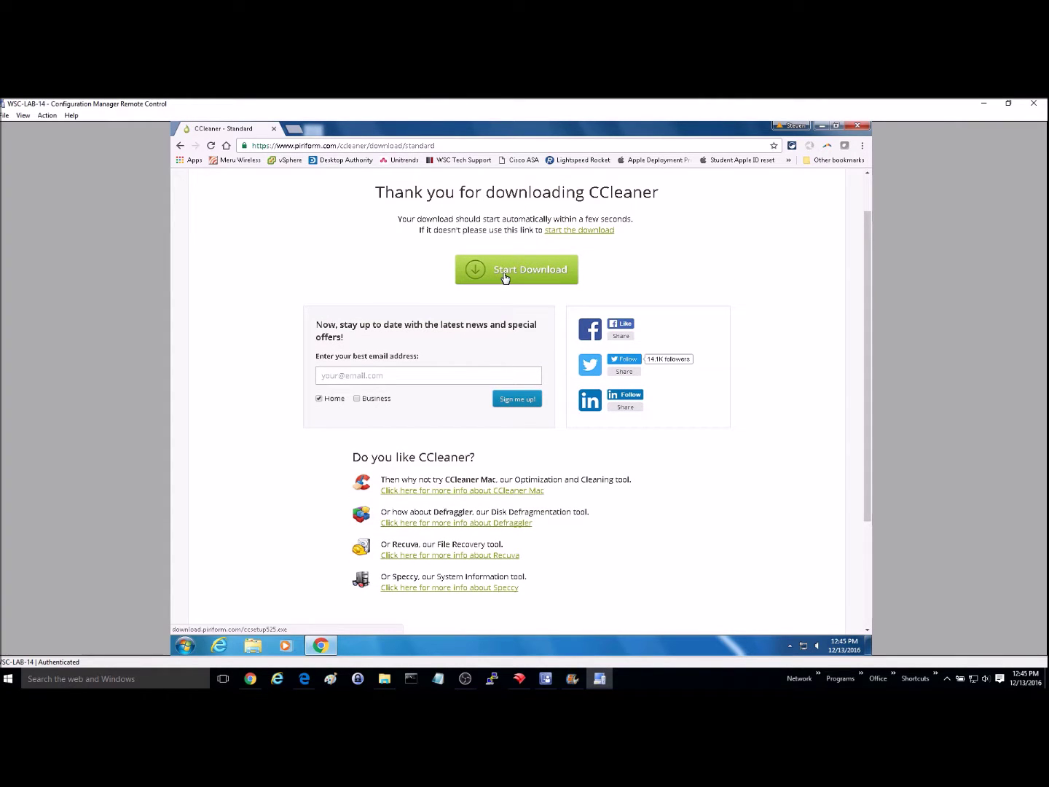
{"action": "left_click", "coordinate": [504, 278]}
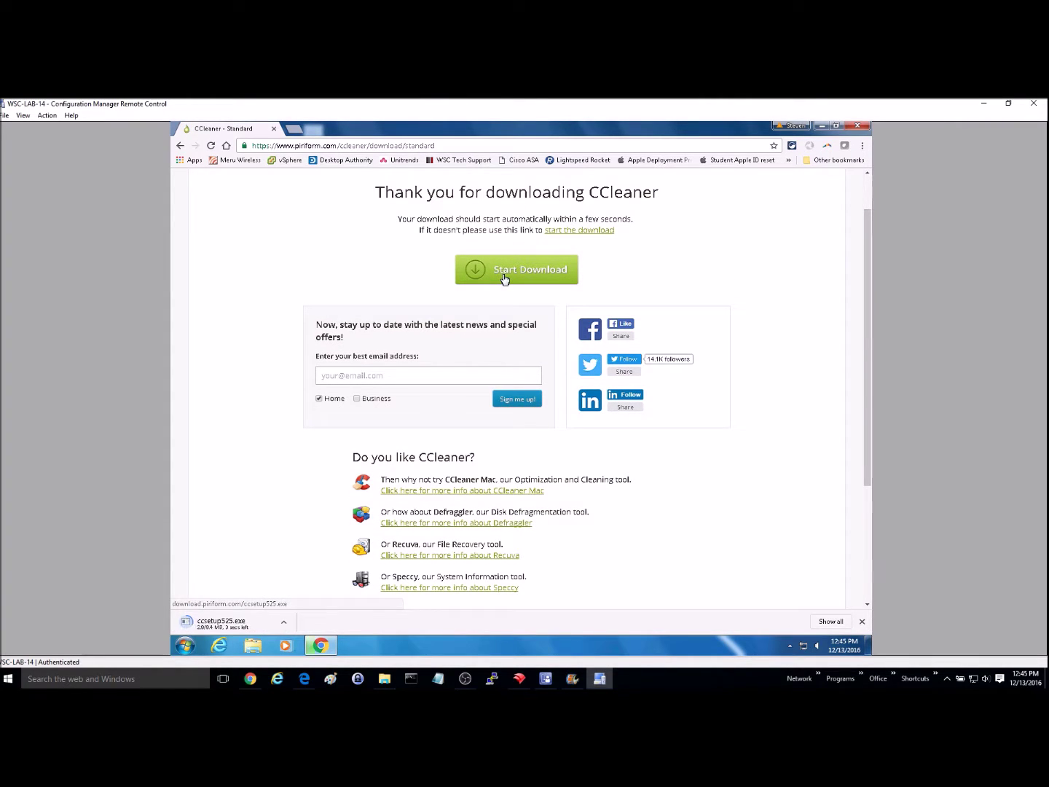
{"action": "key", "text": "alt+Tab"}
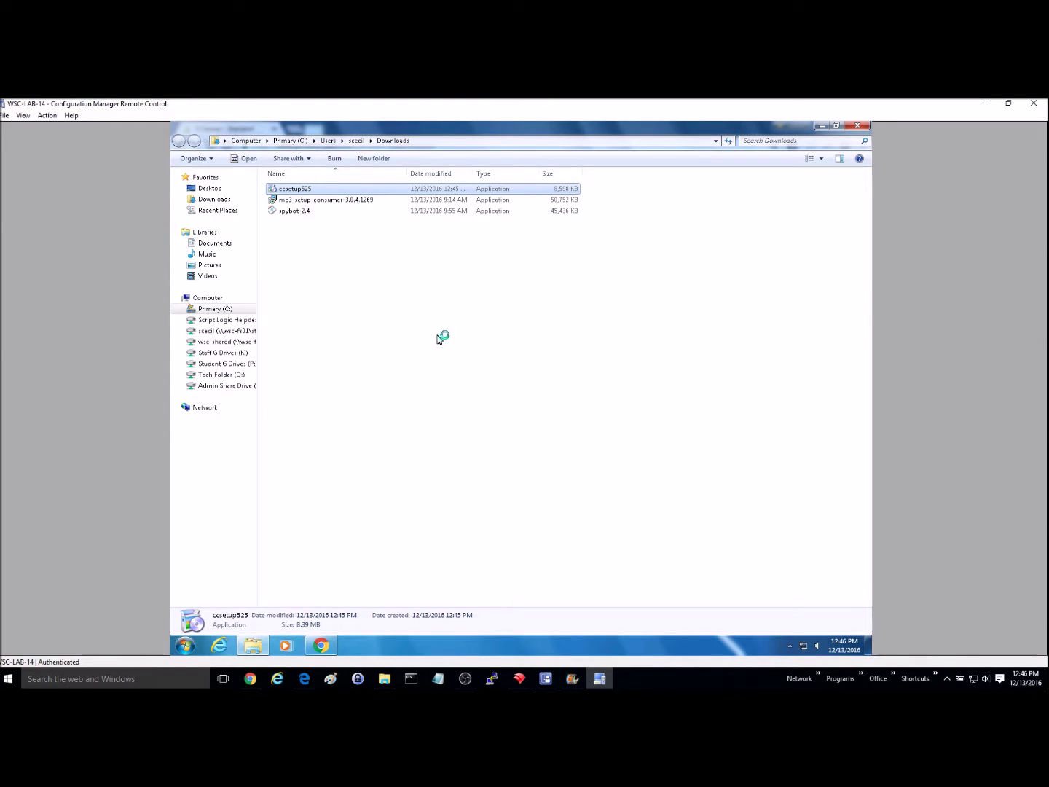
Run ccsetup525, install CCleaner v5.25, and launch CCleaner Free when setup finishes
{"action": "left_click", "coordinate": [548, 393]}
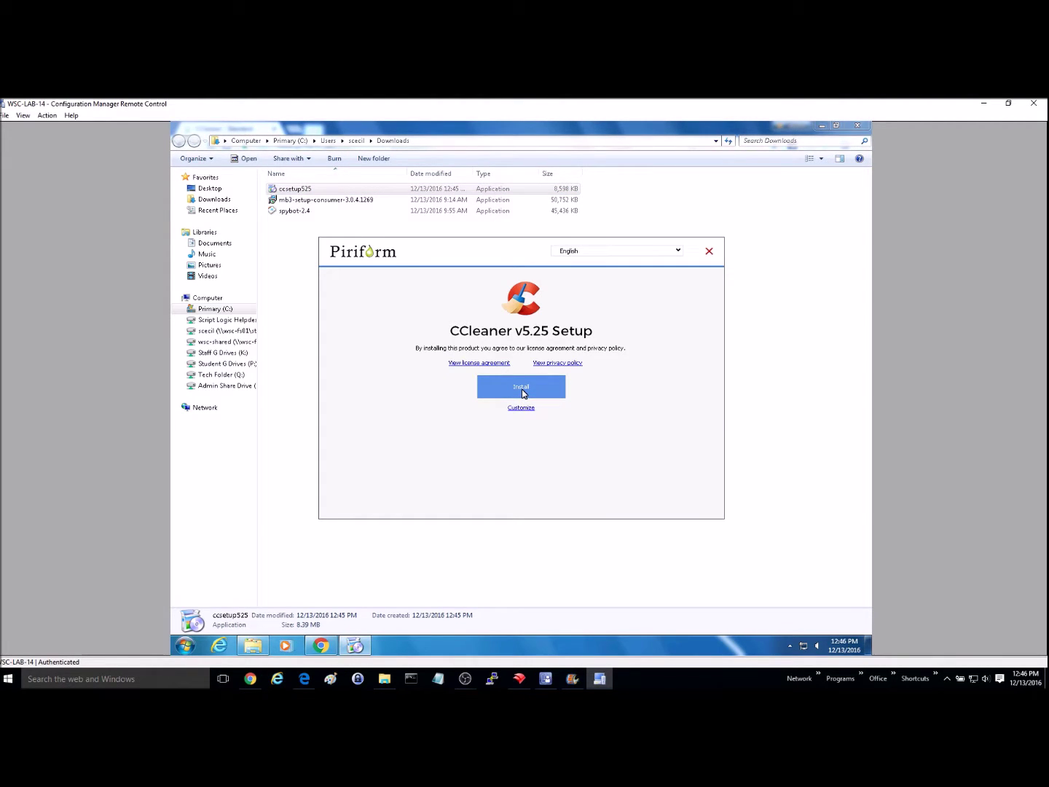
{"action": "left_click", "coordinate": [522, 390]}
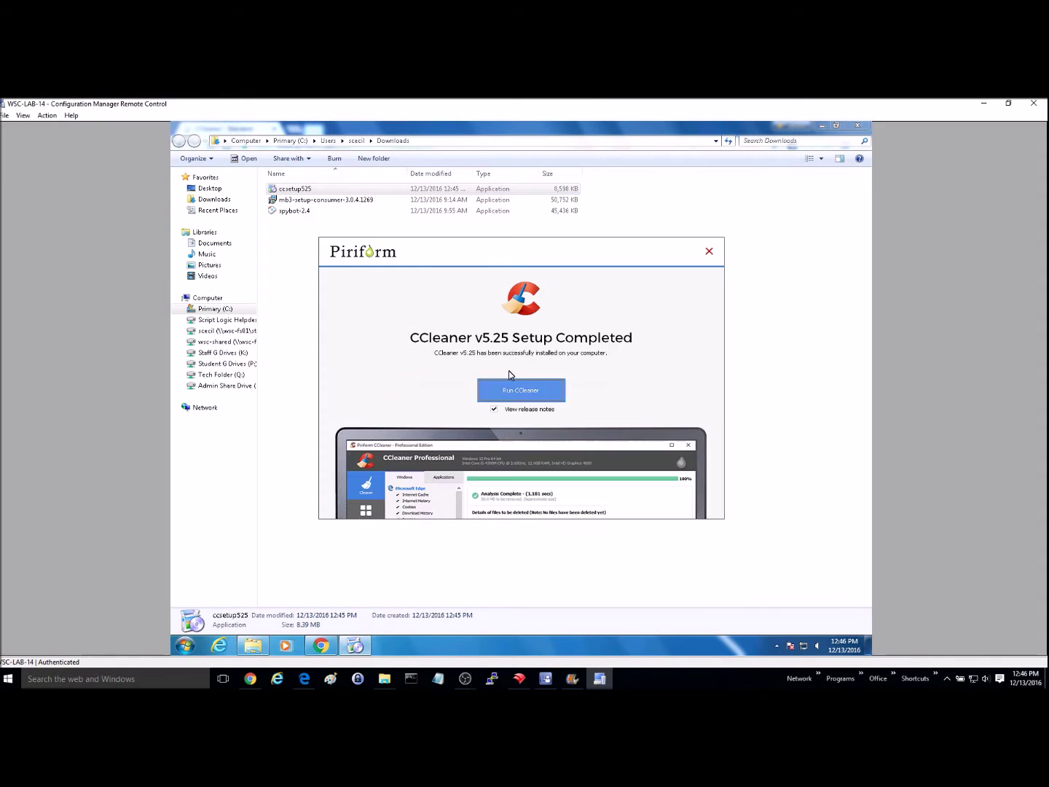
{"action": "left_click", "coordinate": [514, 390]}
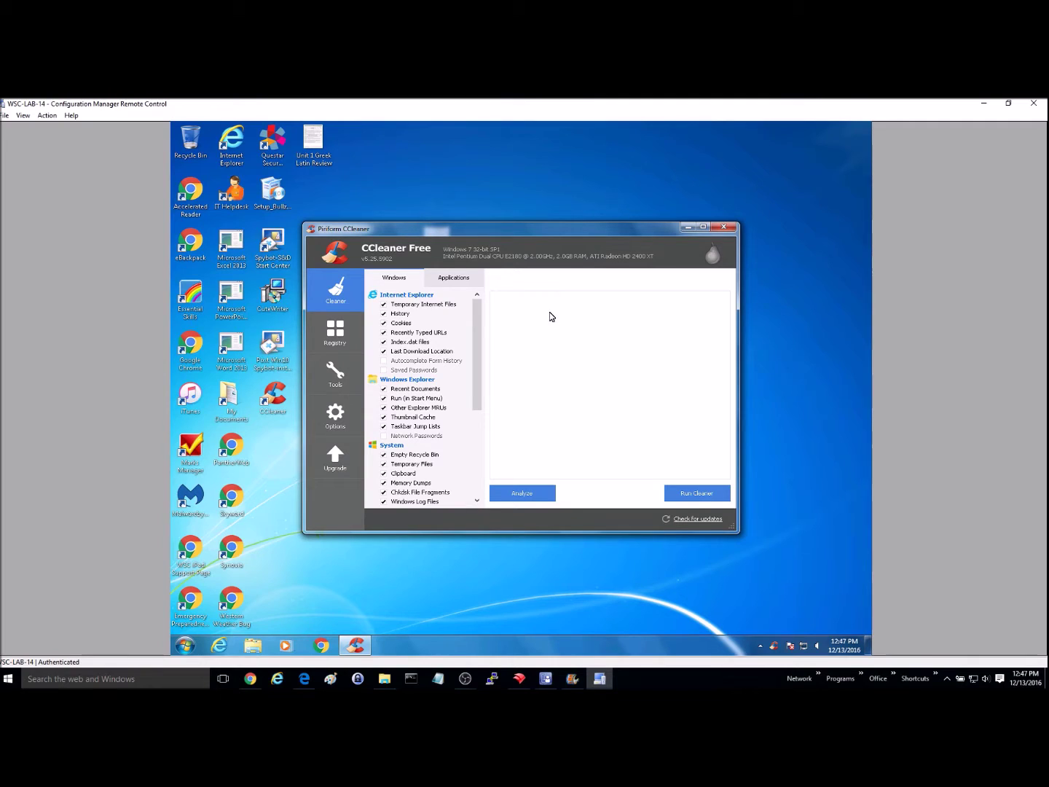
Analyze junk files on the Cleaner page, review the Applications list, then run and confirm cleaning
{"action": "left_click", "coordinate": [523, 495]}
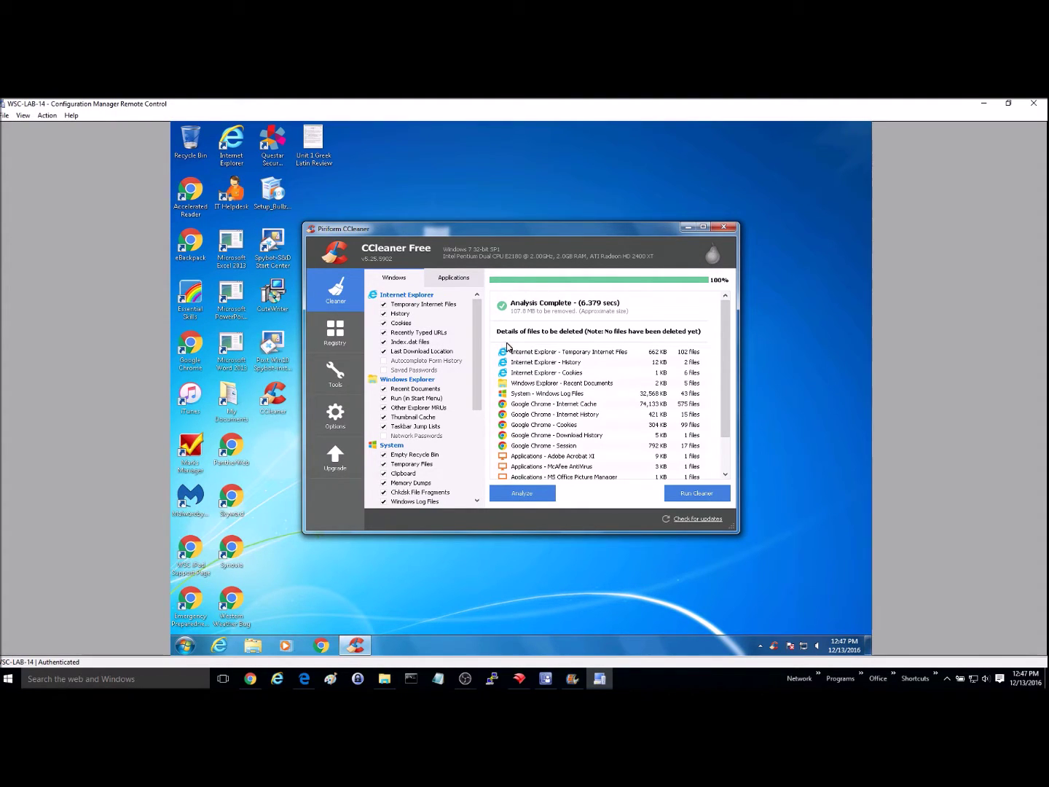
{"action": "left_click", "coordinate": [458, 279]}
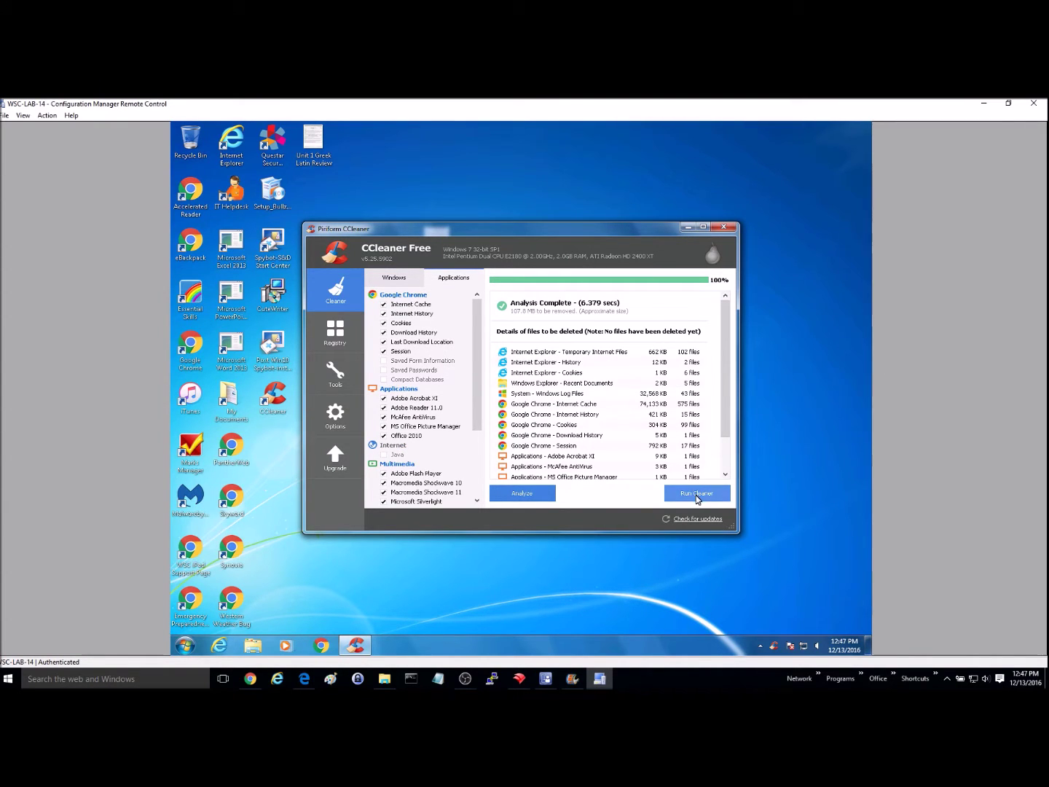
{"action": "left_click", "coordinate": [697, 495]}
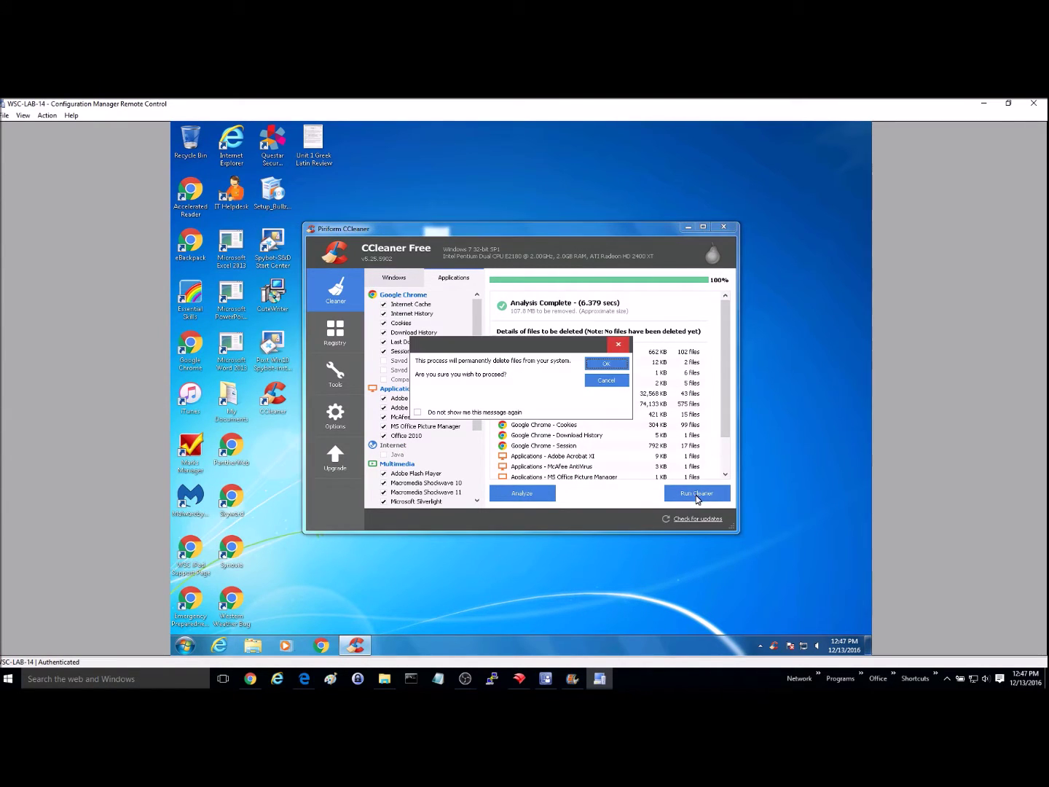
{"action": "left_click", "coordinate": [610, 366]}
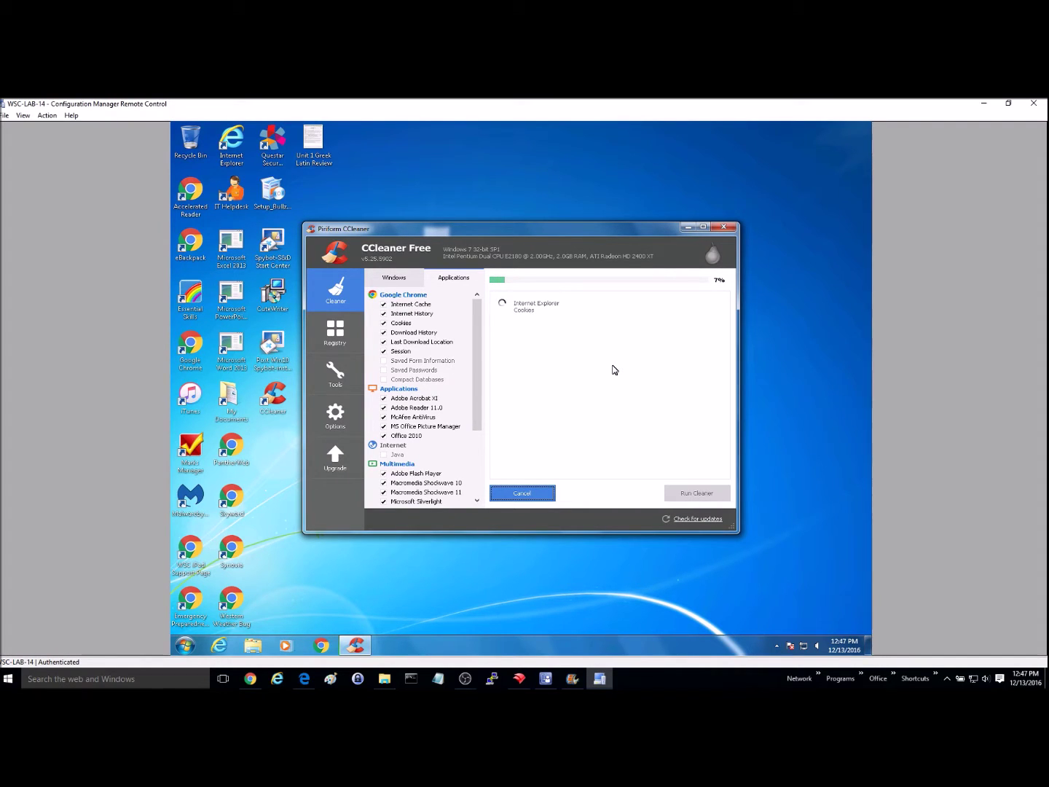
Scan the registry for issues and start fixing them, agreeing to a backup first
{"action": "left_click", "coordinate": [335, 333]}
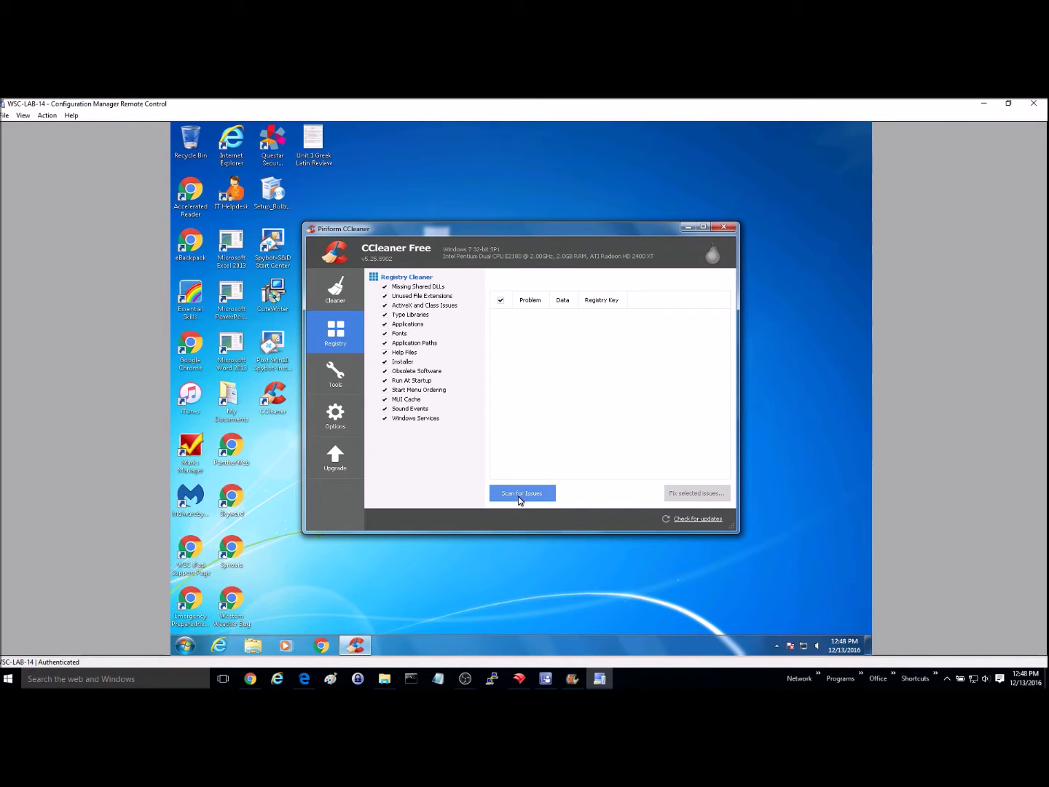
{"action": "left_click", "coordinate": [518, 496]}
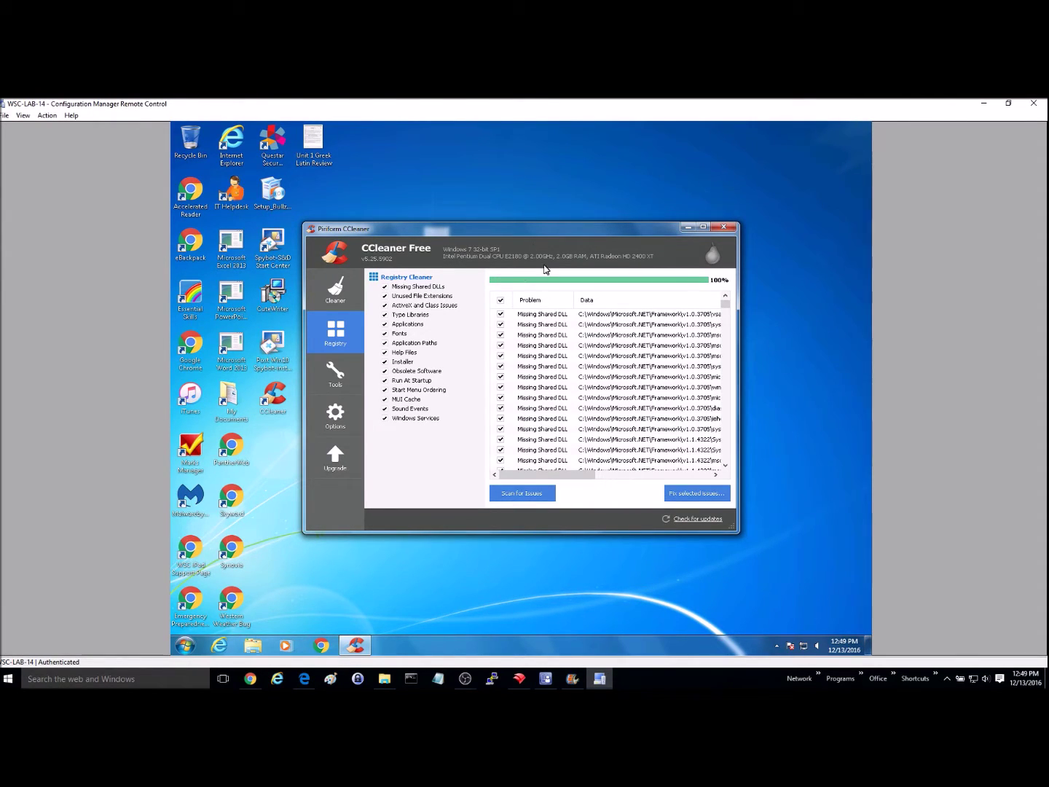
{"action": "left_click", "coordinate": [677, 496]}
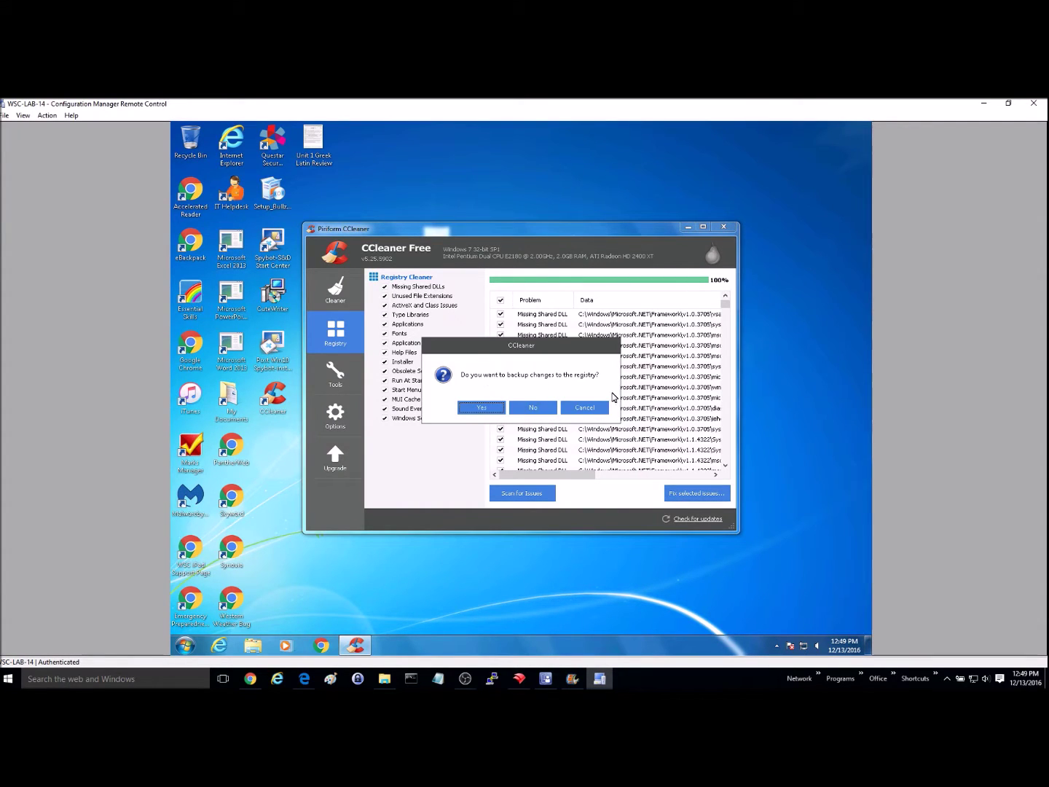
{"action": "left_click", "coordinate": [481, 409]}
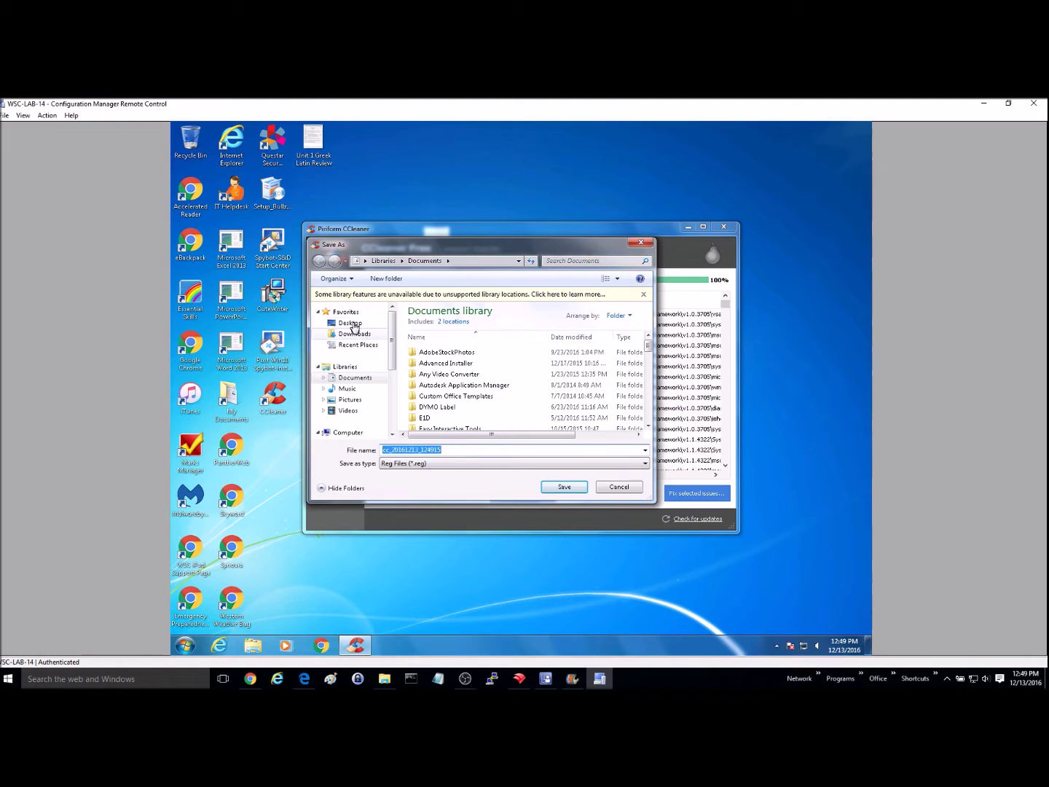
Save the backup as RegBackup on the Desktop and fix all 311 registry issues
{"action": "left_click", "coordinate": [352, 324]}
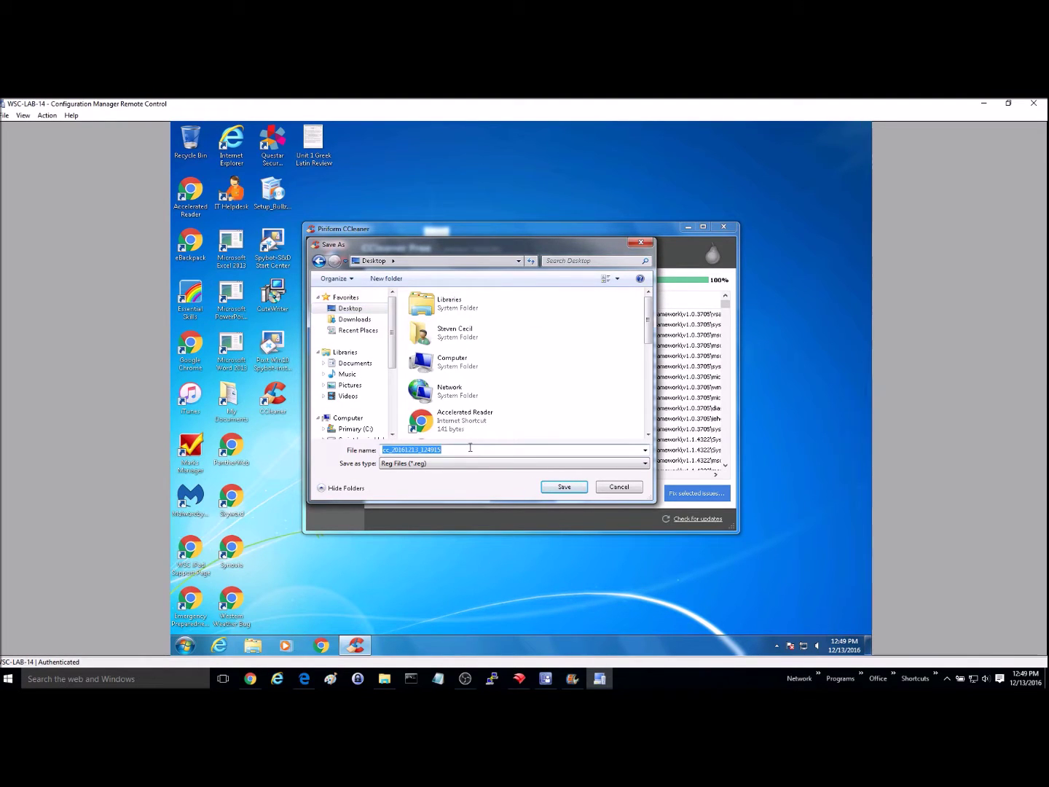
{"action": "type", "text": "RegBackup"}
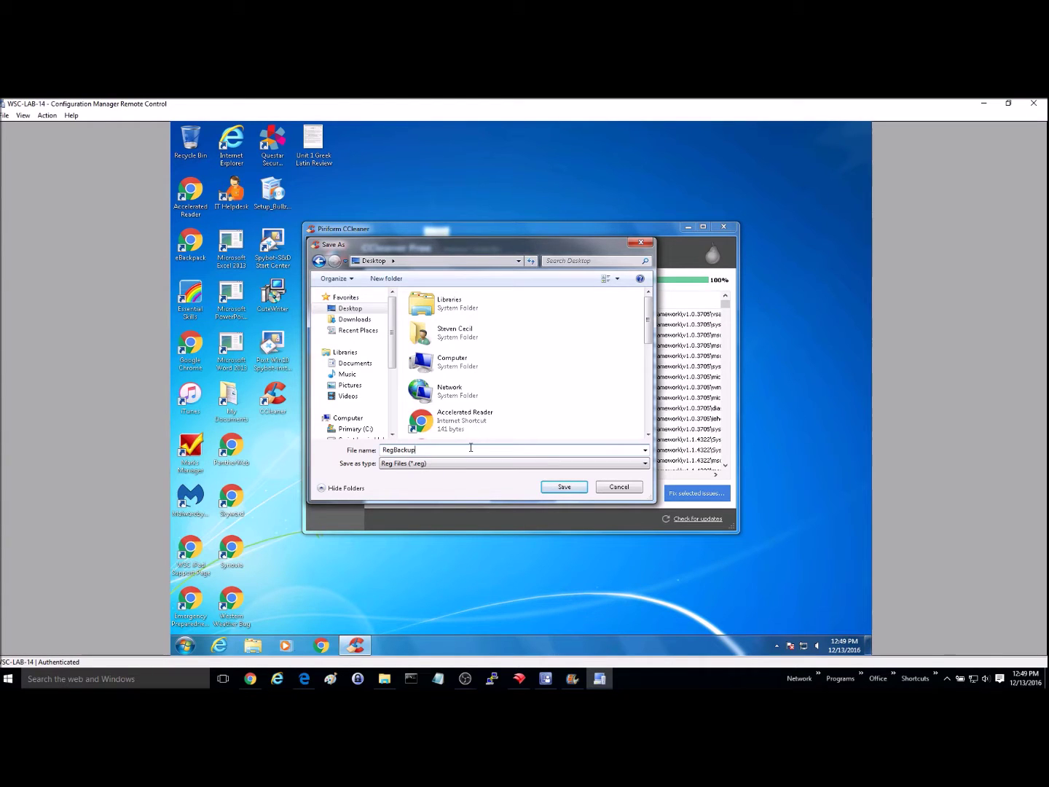
{"action": "left_click", "coordinate": [565, 488]}
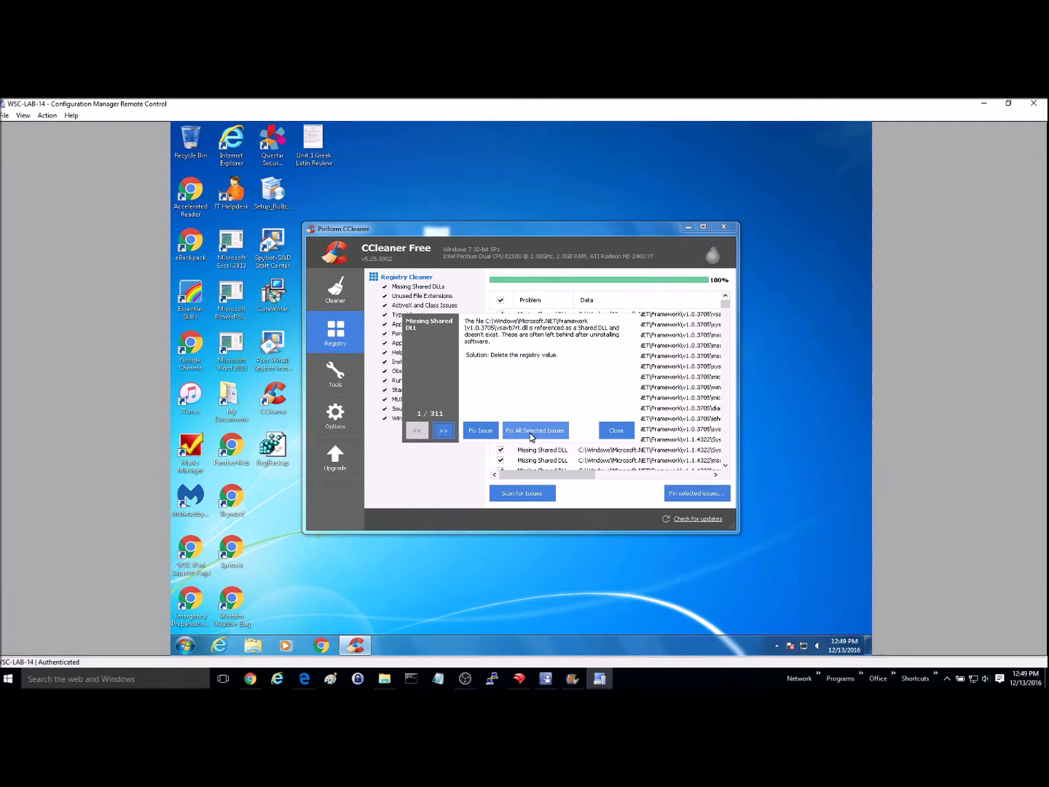
{"action": "left_click", "coordinate": [534, 431]}
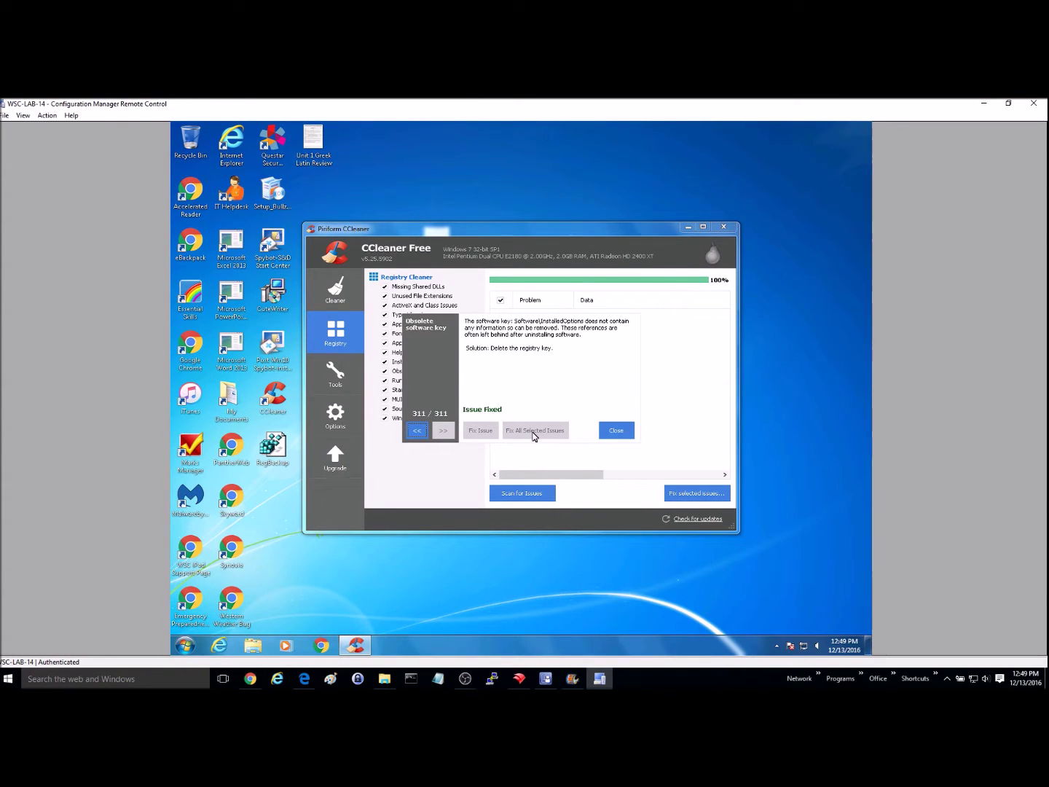
{"action": "left_click", "coordinate": [617, 430]}
Close the CCleaner window to return to the Windows 7 desktop
{"action": "left_click", "coordinate": [724, 227]}
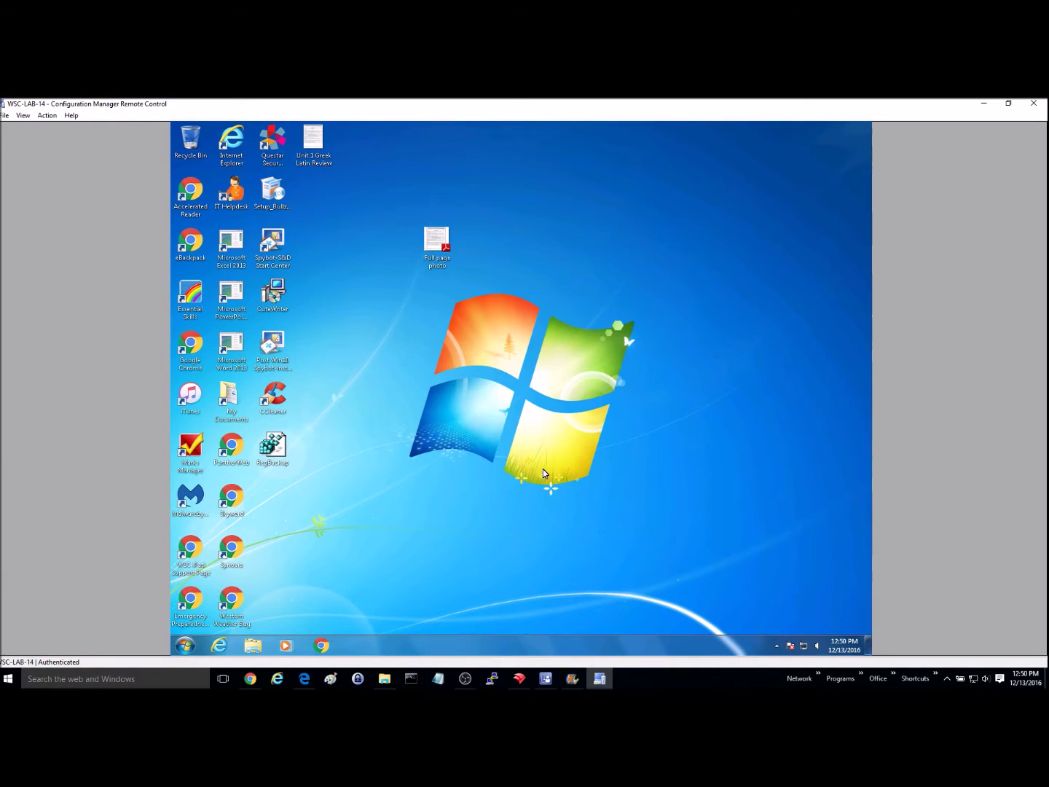